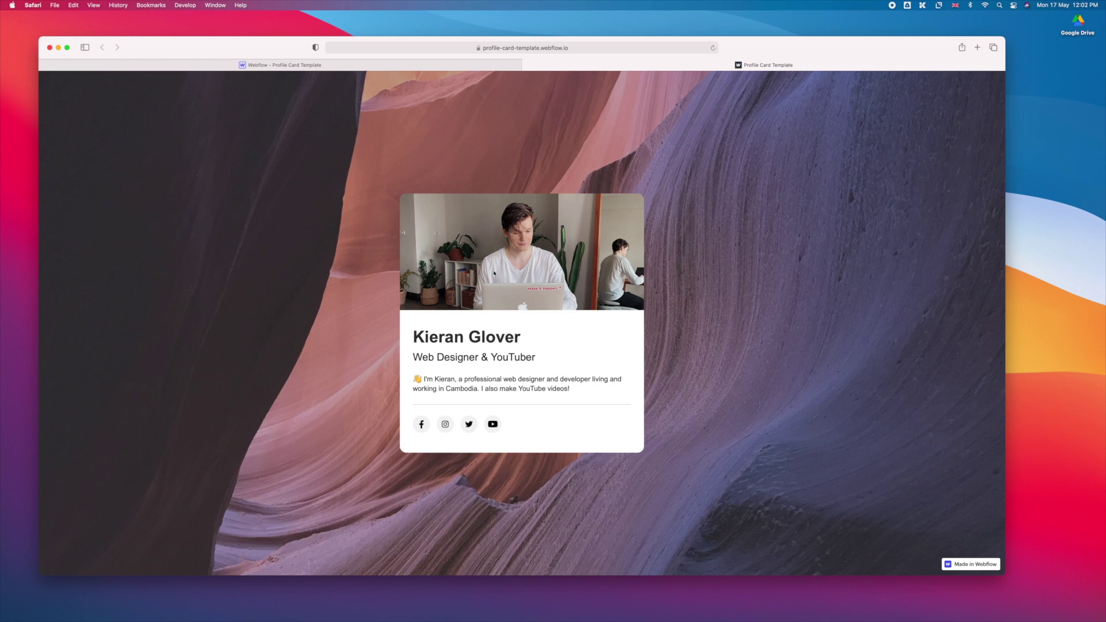
# Examine the name, job title and bio text on the published profile card page
pyautogui.moveTo(523, 345); pyautogui.dragTo(411, 339)
pyautogui.moveTo(412, 357); pyautogui.dragTo(553, 353)
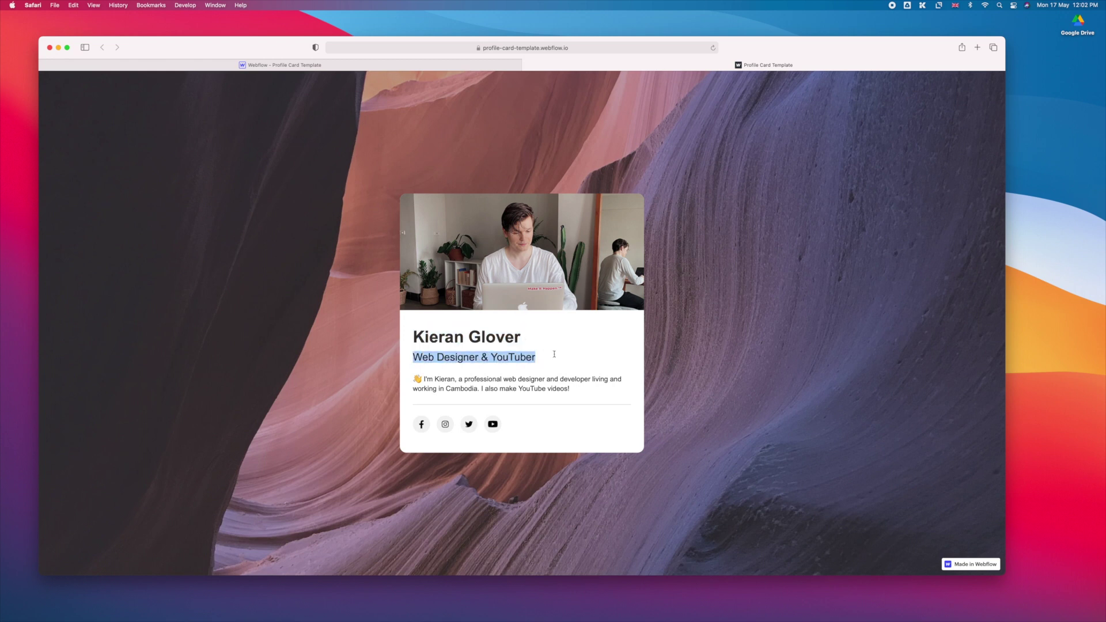
pyautogui.moveTo(575, 390); pyautogui.dragTo(425, 378)
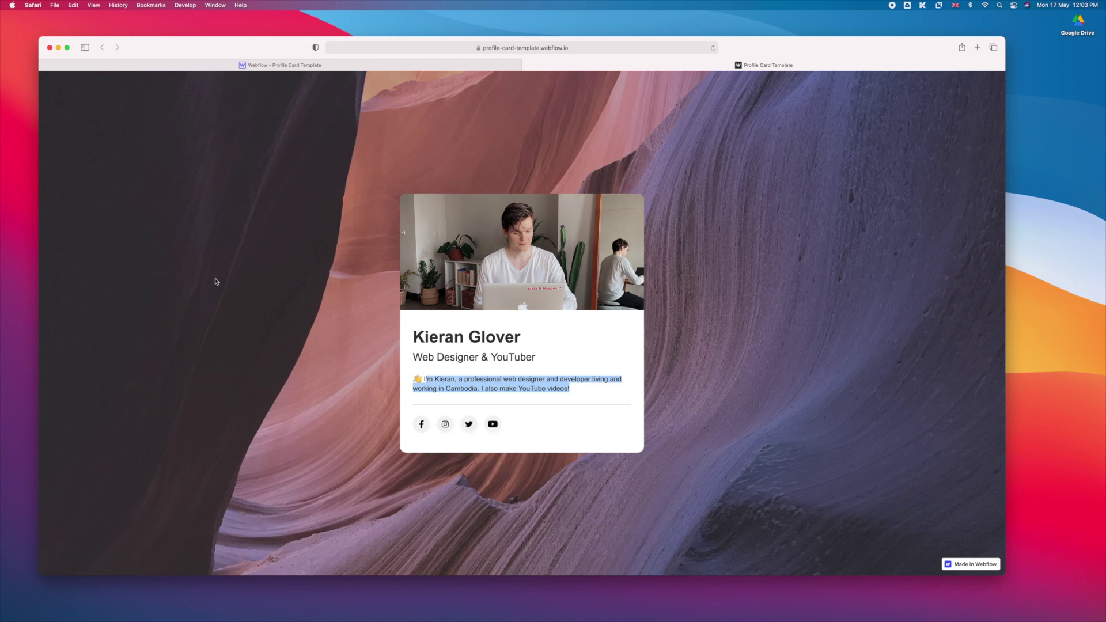
pyautogui.moveTo(39, 284); pyautogui.dragTo(91, 337)
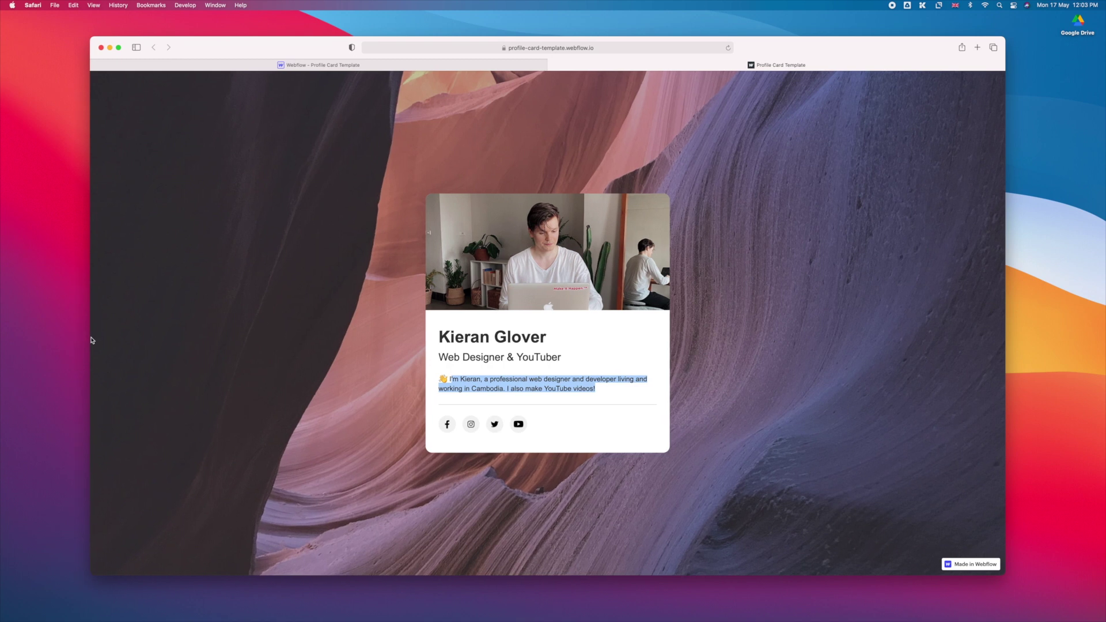
# Create a new Webflow project from the Blank Site preset and name it "Profile Card Site for You"
pyautogui.click(282, 318)
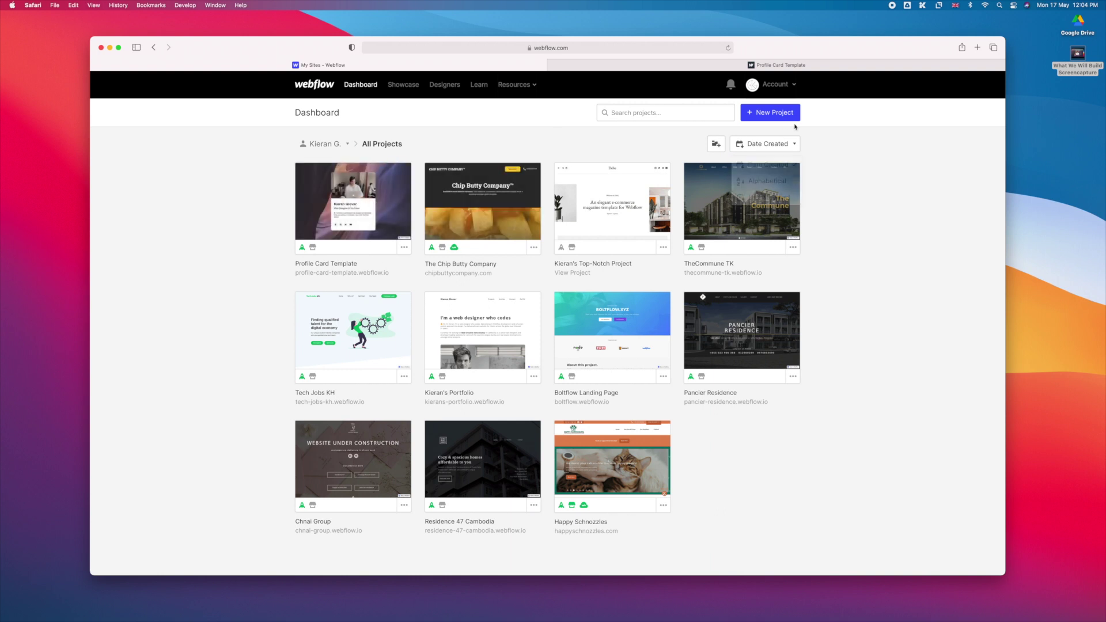
pyautogui.click(769, 113)
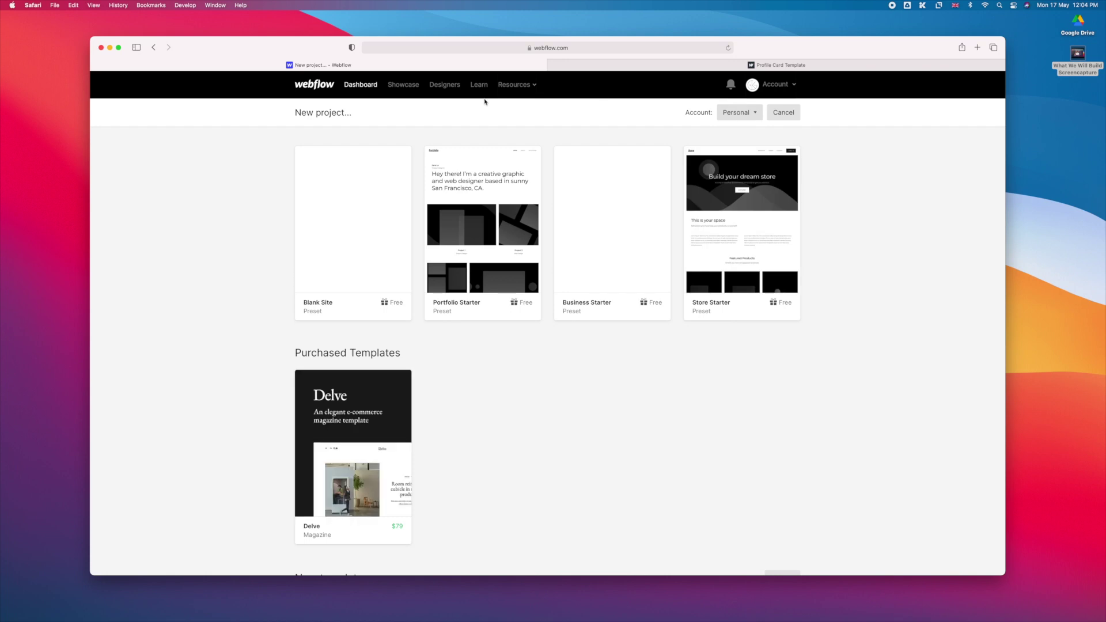
pyautogui.moveTo(355, 278)
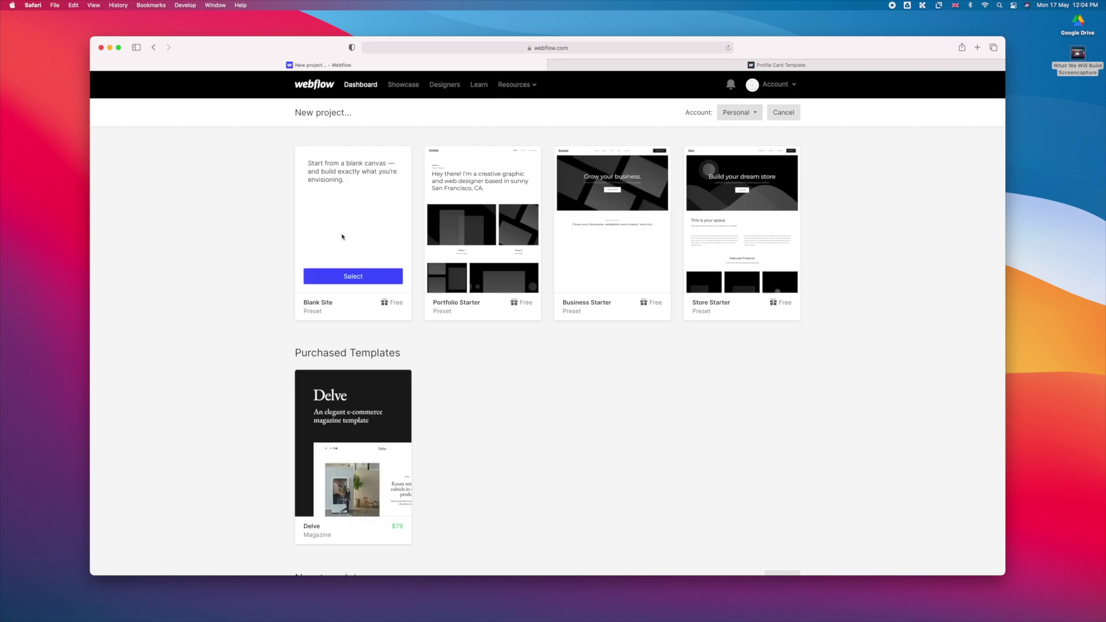
pyautogui.click(353, 277)
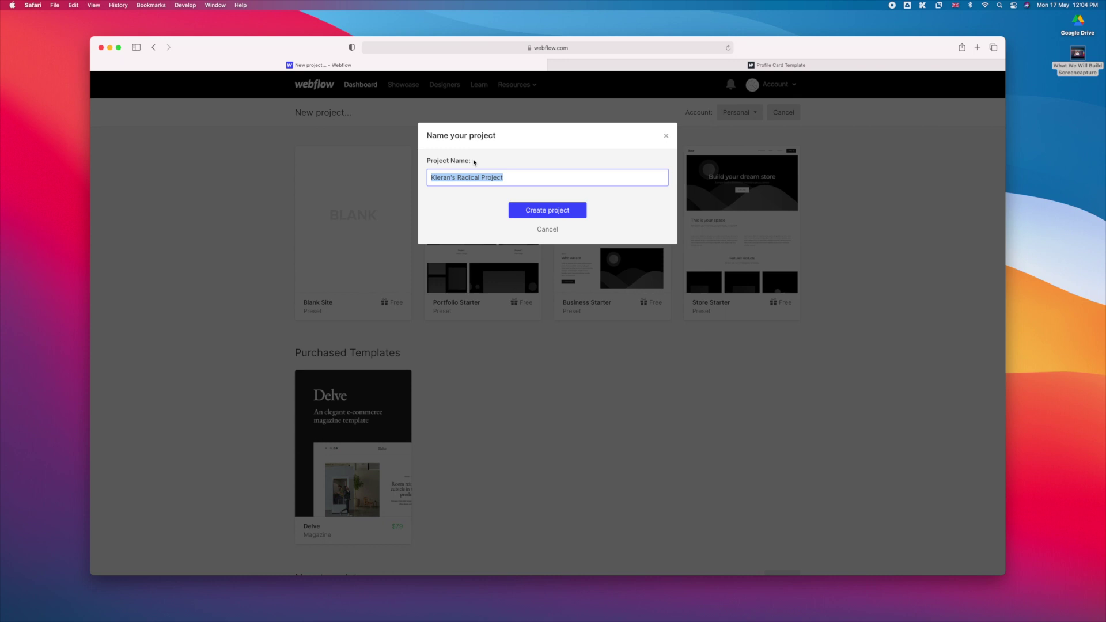
pyautogui.press('BackSpace')
pyautogui.write('Profile Card Site for You')
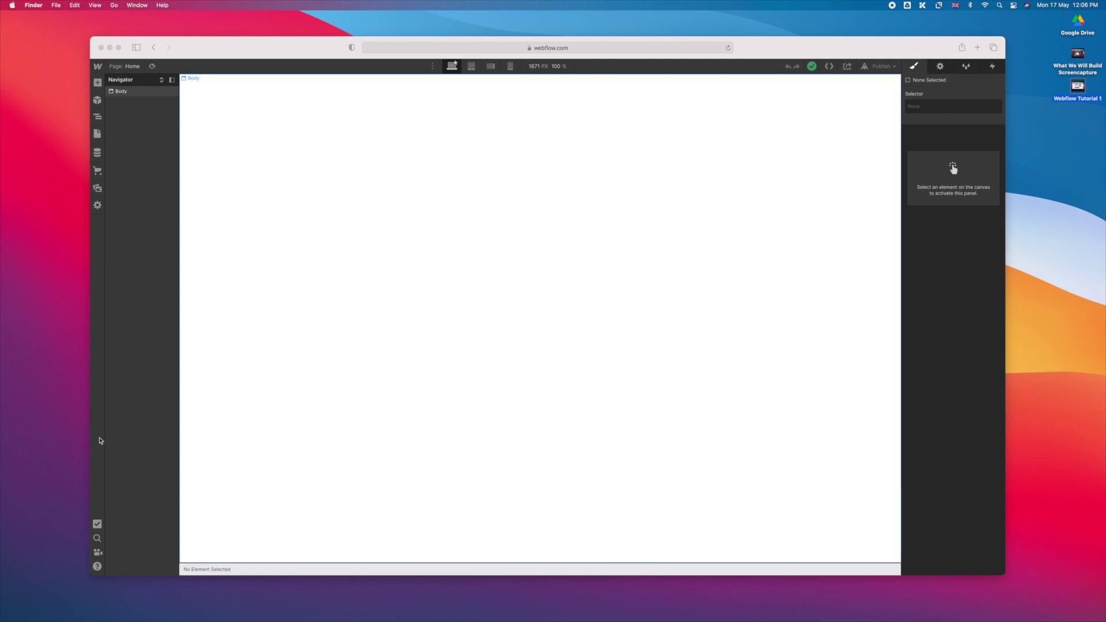
# Preview the blank page at the desktop, tablet, mobile landscape and mobile portrait breakpoints, widening the canvas within the tablet and mobile portrait views
pyautogui.click(99, 65)
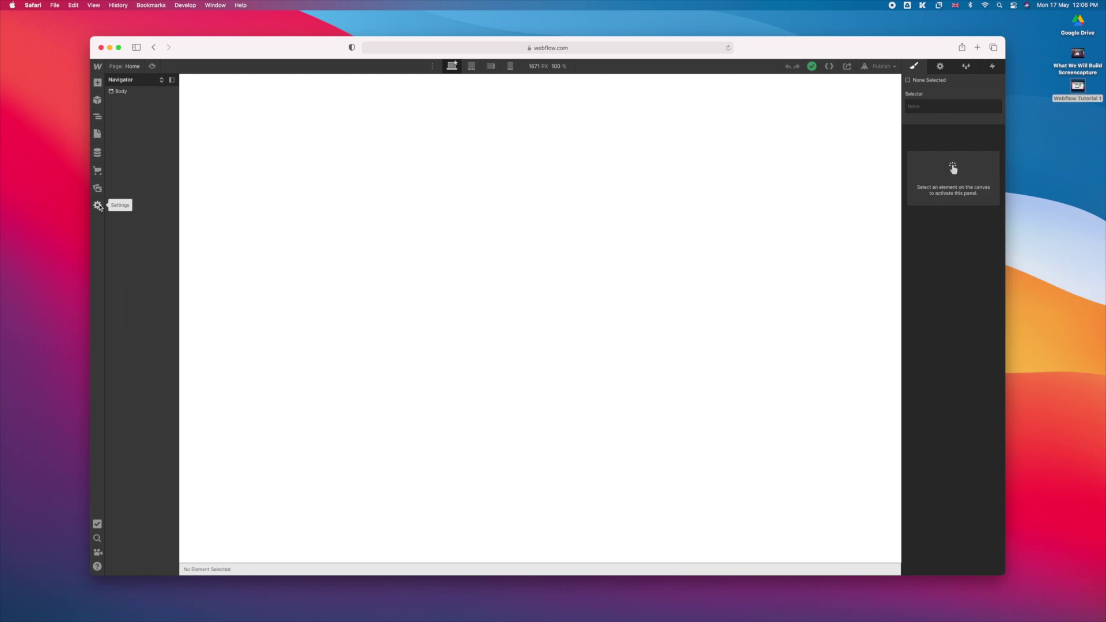
pyautogui.click(471, 67)
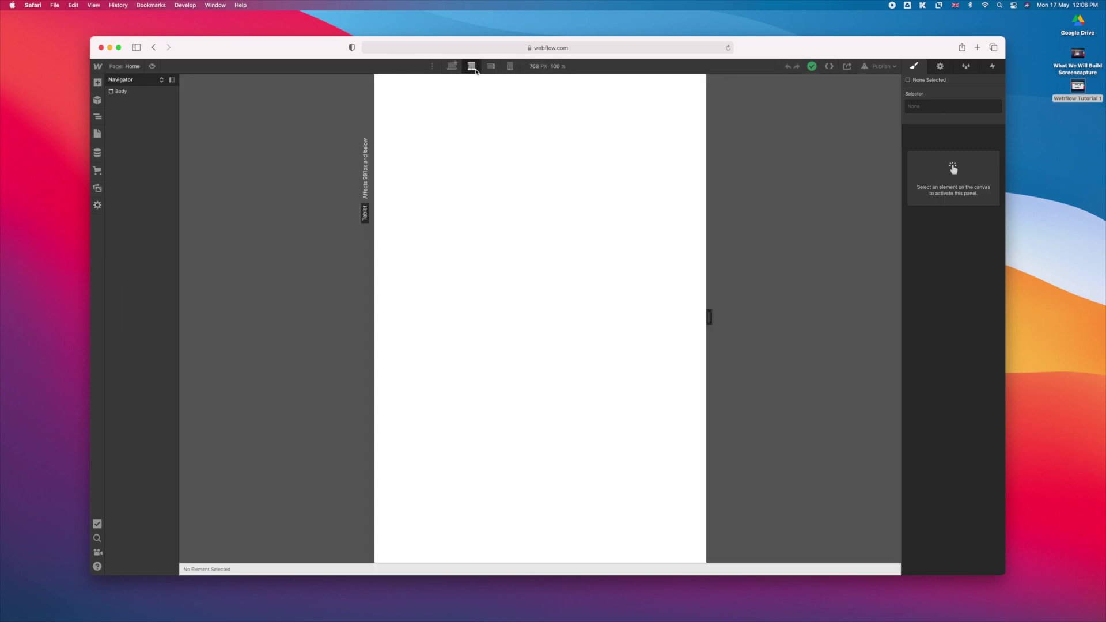
pyautogui.click(491, 66)
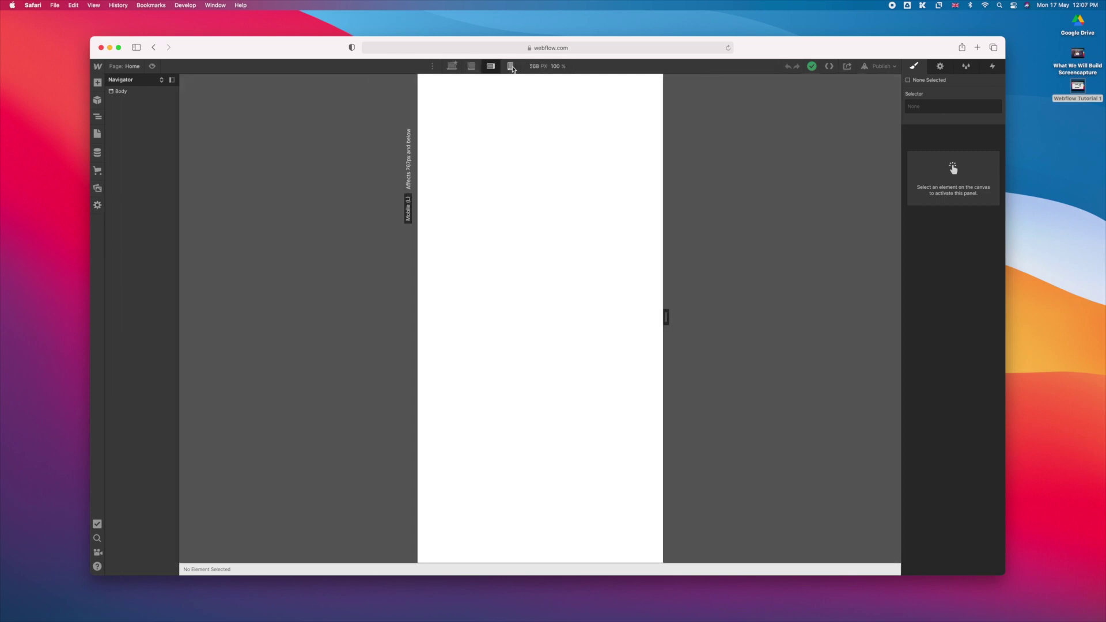
pyautogui.click(471, 66)
pyautogui.click(452, 66)
pyautogui.click(472, 66)
pyautogui.moveTo(709, 294); pyautogui.dragTo(812, 314)
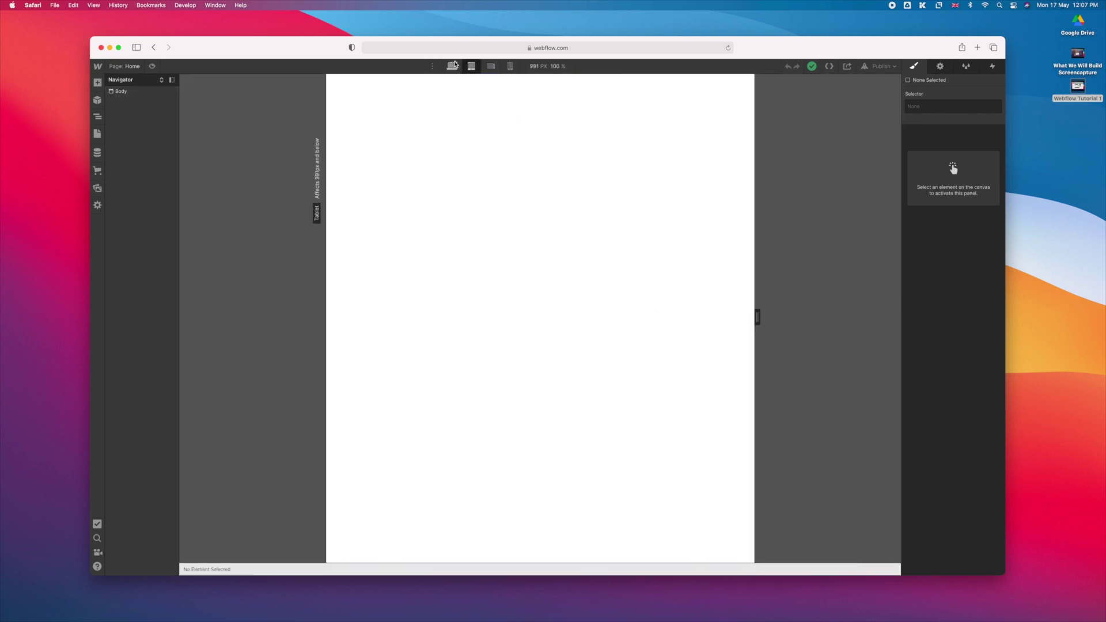
pyautogui.click(453, 66)
pyautogui.click(471, 66)
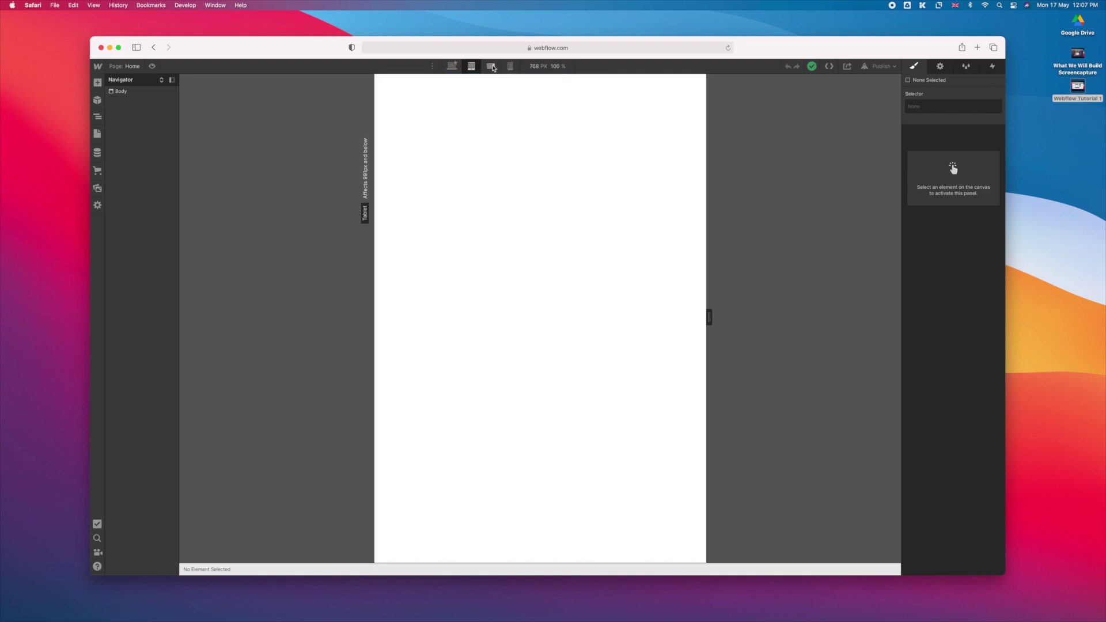
pyautogui.click(490, 66)
pyautogui.click(511, 67)
pyautogui.moveTo(613, 312); pyautogui.dragTo(647, 315)
pyautogui.click(471, 66)
# Inspect the project's publish destinations and its code export dialog, leaving both without publishing or exporting
pyautogui.click(879, 67)
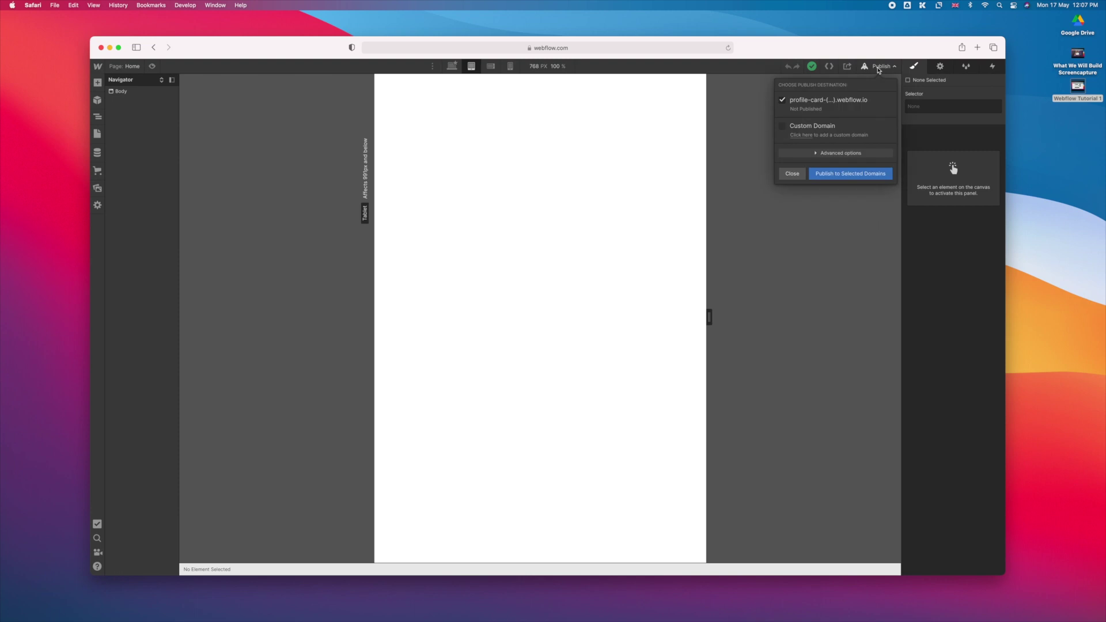
pyautogui.click(850, 67)
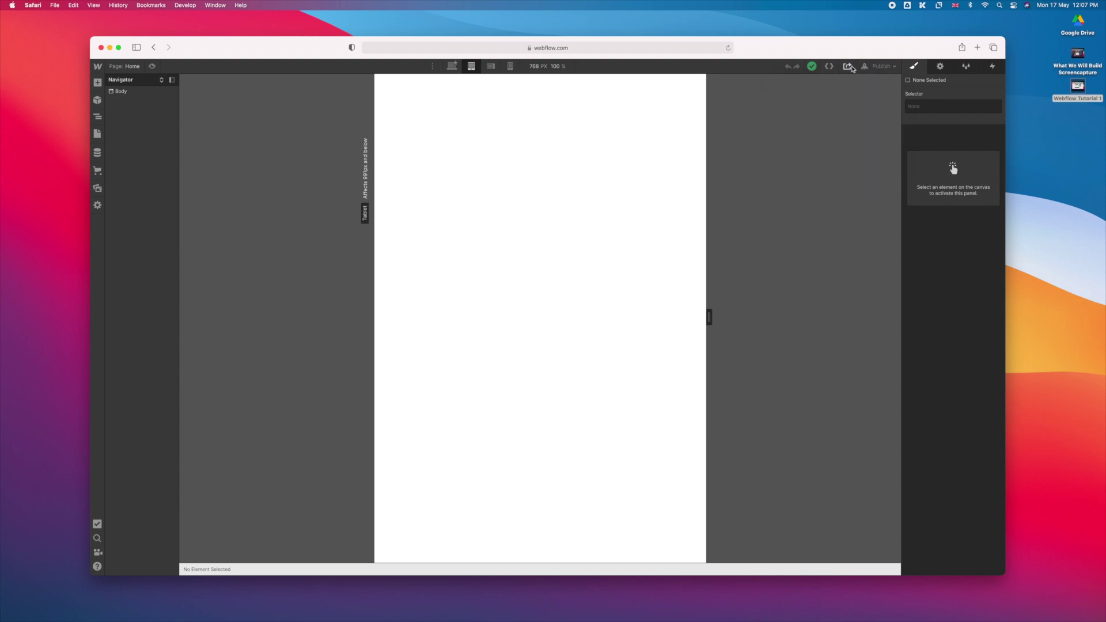
pyautogui.click(829, 67)
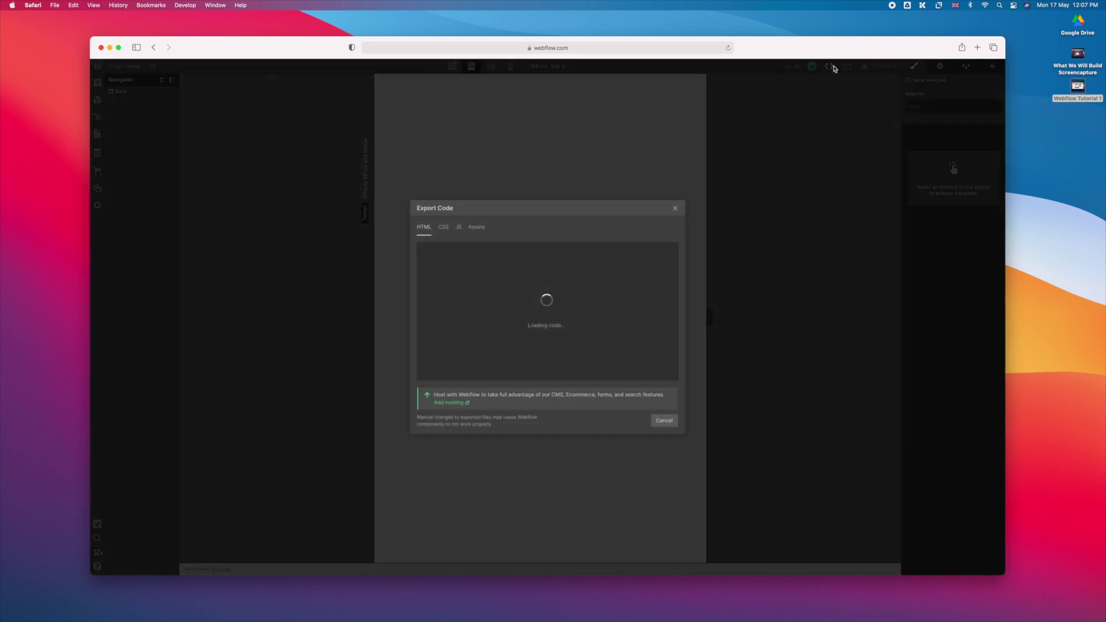
pyautogui.click(676, 208)
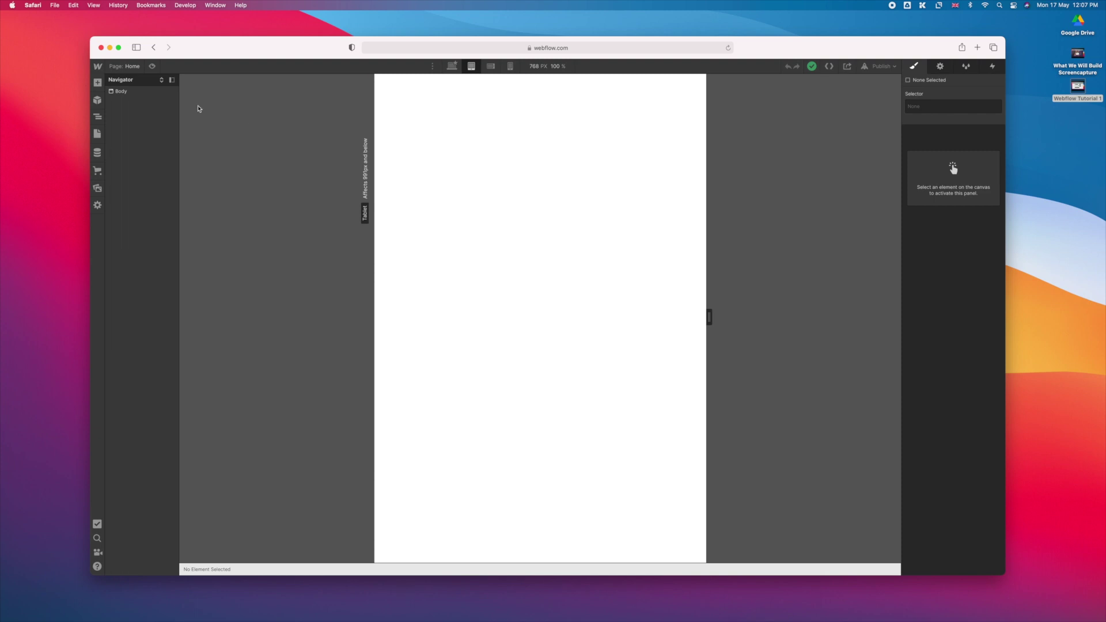
# Look through the available page elements, the interactions options and the style manager
pyautogui.click(98, 82)
pyautogui.scroll(-5, 167, 362)
pyautogui.scroll(4, 166, 363)
pyautogui.scroll(1, 166, 363)
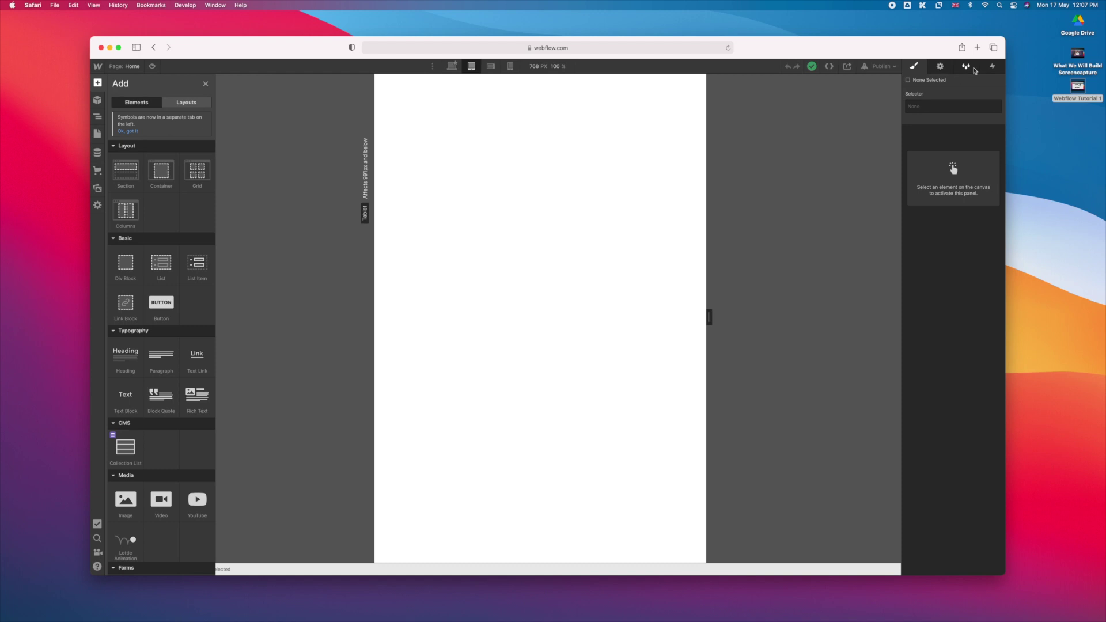
pyautogui.click(992, 66)
pyautogui.click(966, 67)
pyautogui.click(914, 67)
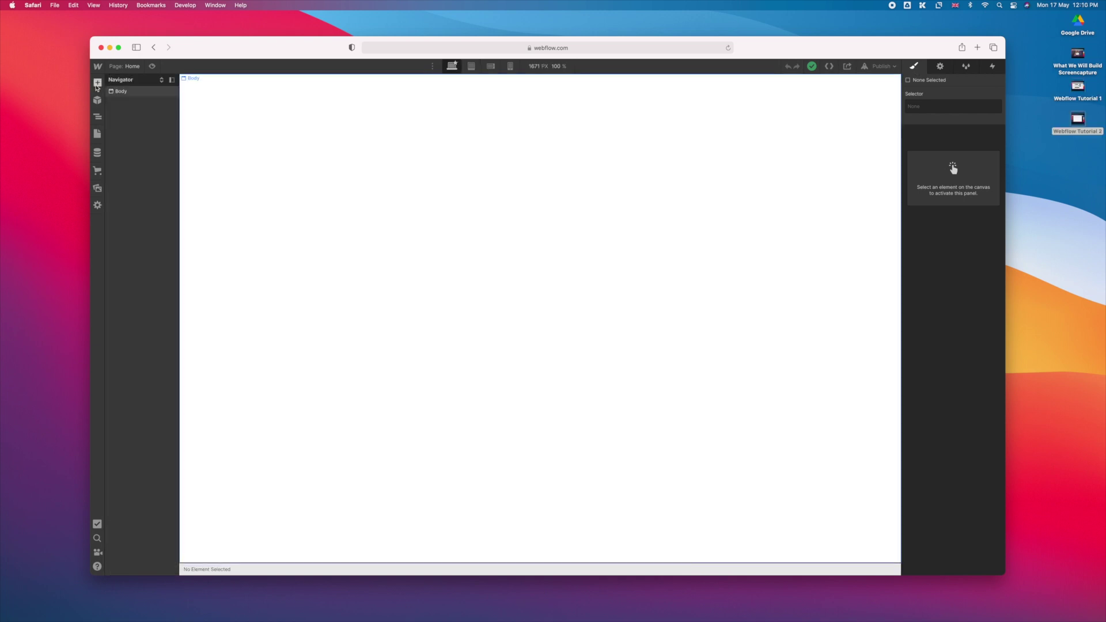
# Add a div block to the page body and check the page in preview mode
pyautogui.click(96, 84)
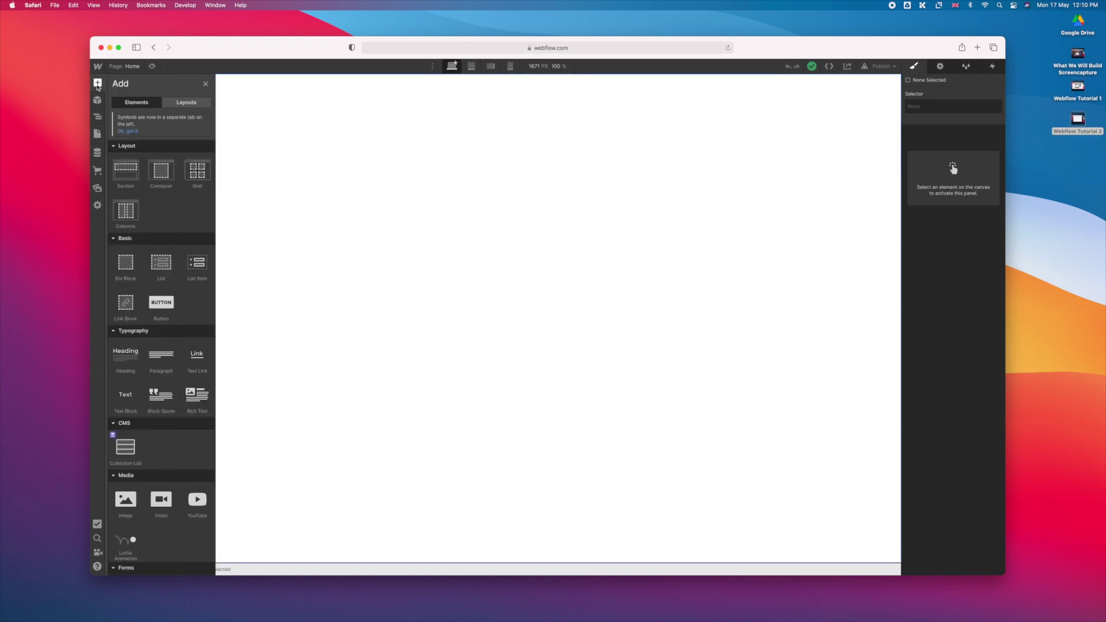
pyautogui.scroll(-10, 160, 180)
pyautogui.scroll(10, 161, 189)
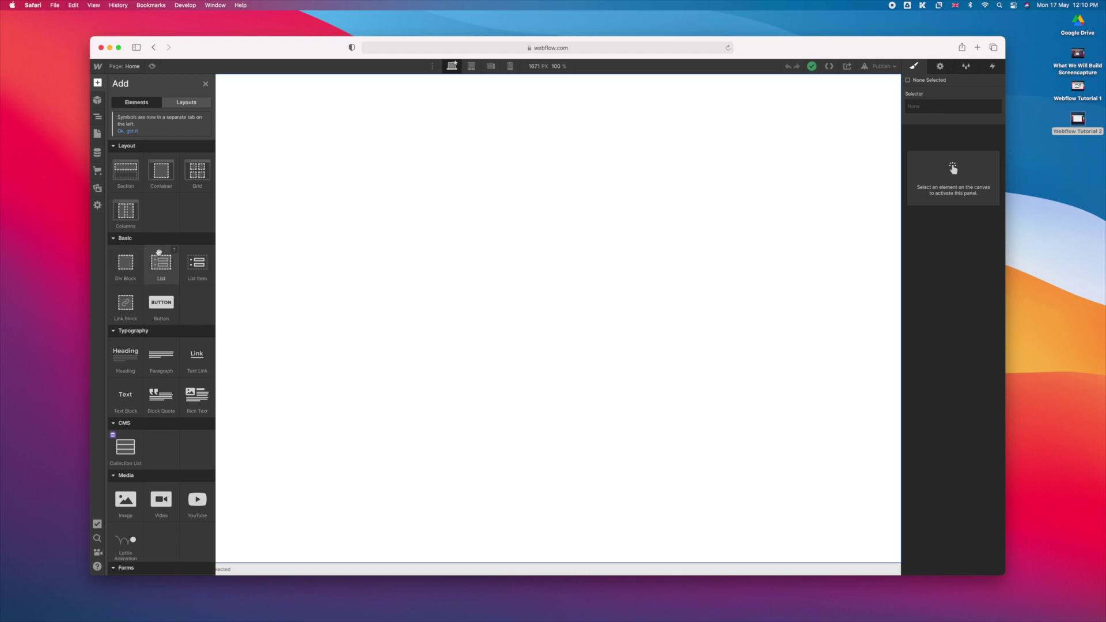
pyautogui.moveTo(118, 261); pyautogui.dragTo(493, 177)
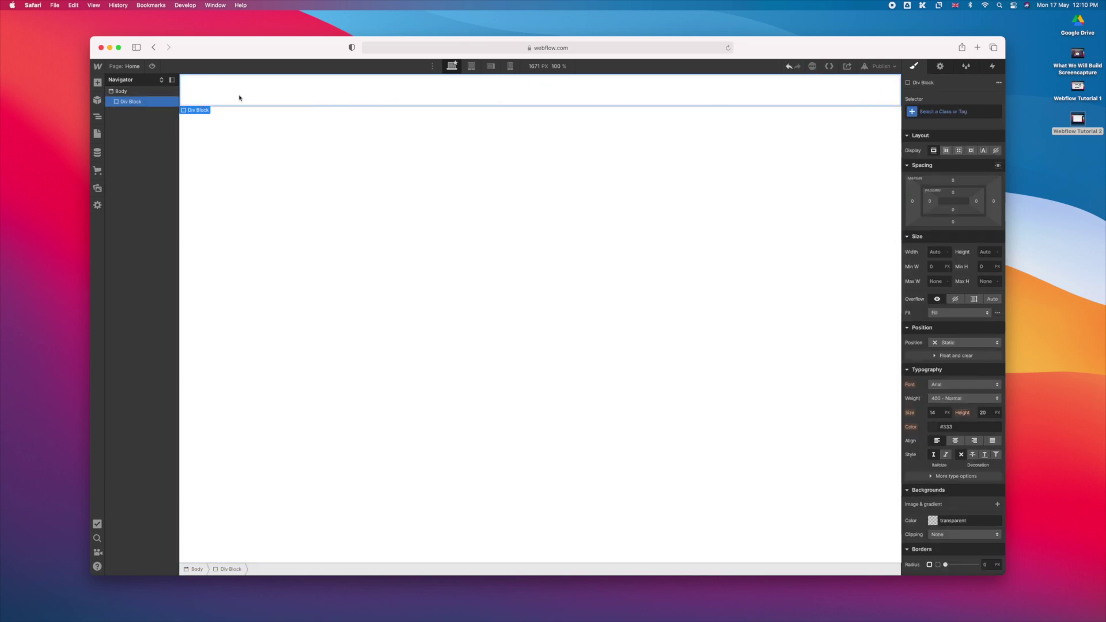
pyautogui.click(152, 67)
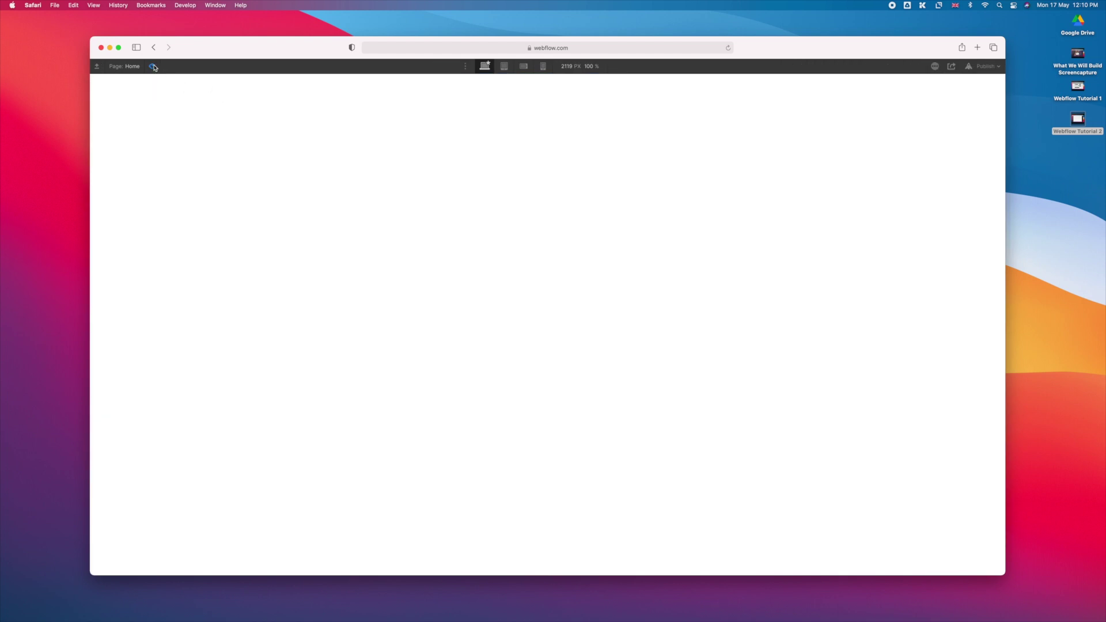
pyautogui.click(153, 67)
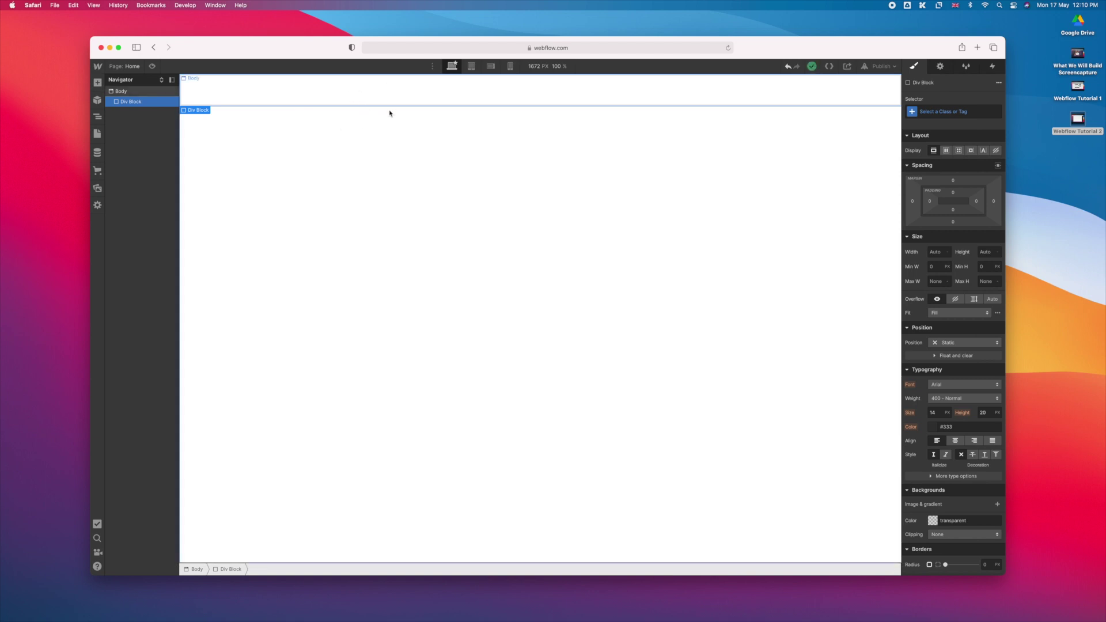
# Assign a new class named "Background" to the div block
pyautogui.click(953, 111)
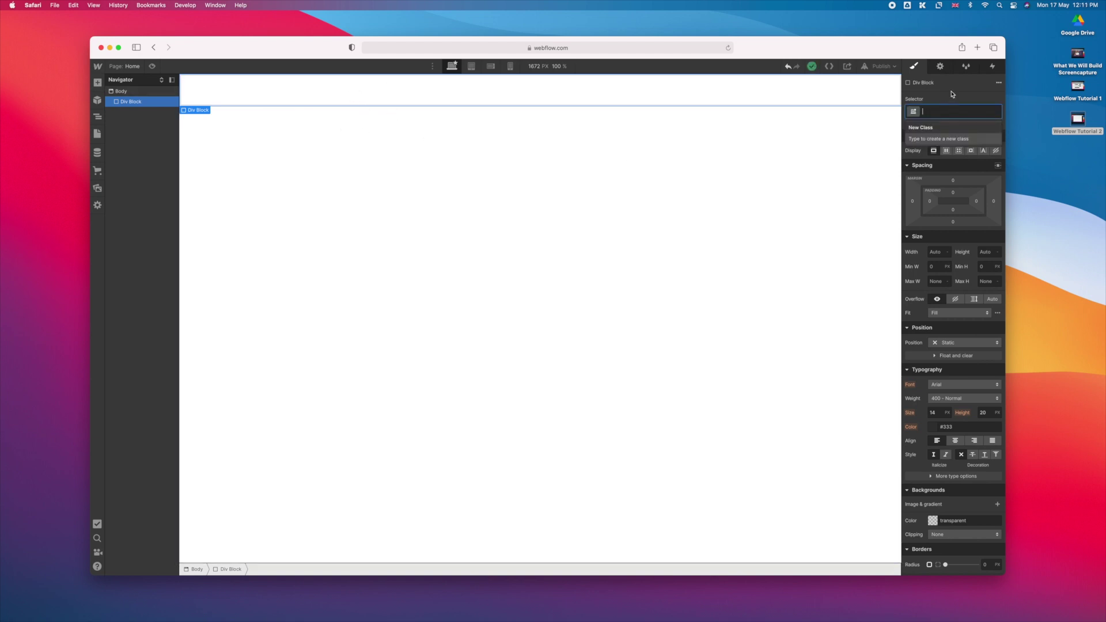
pyautogui.write('Background')
pyautogui.press('Return')
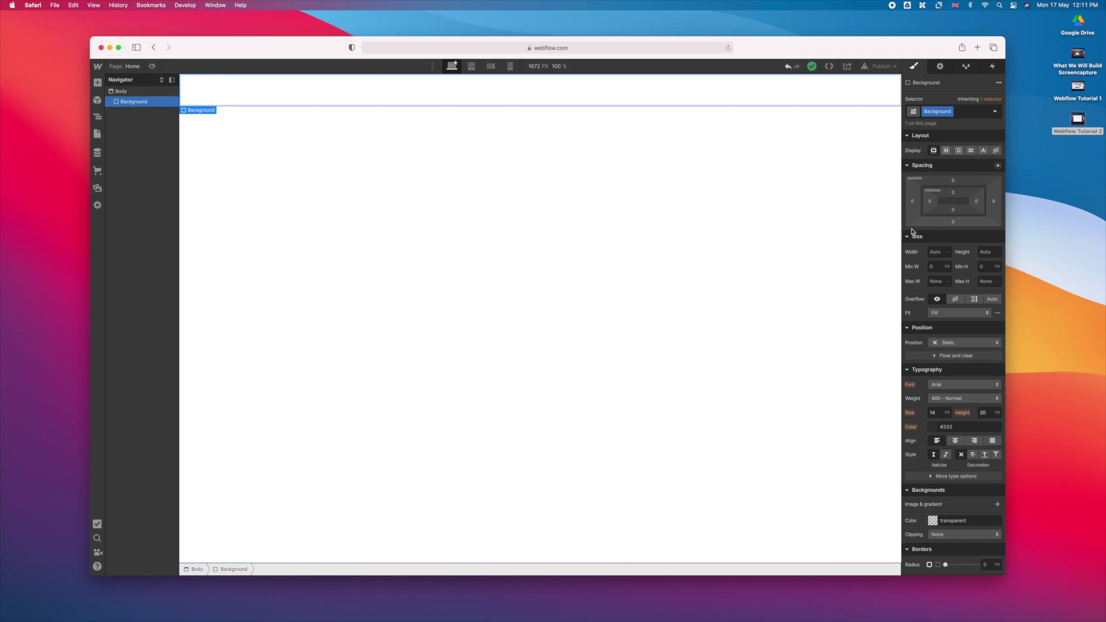
# Set the Background div block's width to 100 VW and its height to 100 VH
pyautogui.scroll(-5, 921, 226)
pyautogui.scroll(5, 929, 222)
pyautogui.click(941, 250)
pyautogui.write('1')
pyautogui.write('00vw')
pyautogui.press('Return')
pyautogui.click(984, 251)
pyautogui.write('100vh')
pyautogui.press('Return')
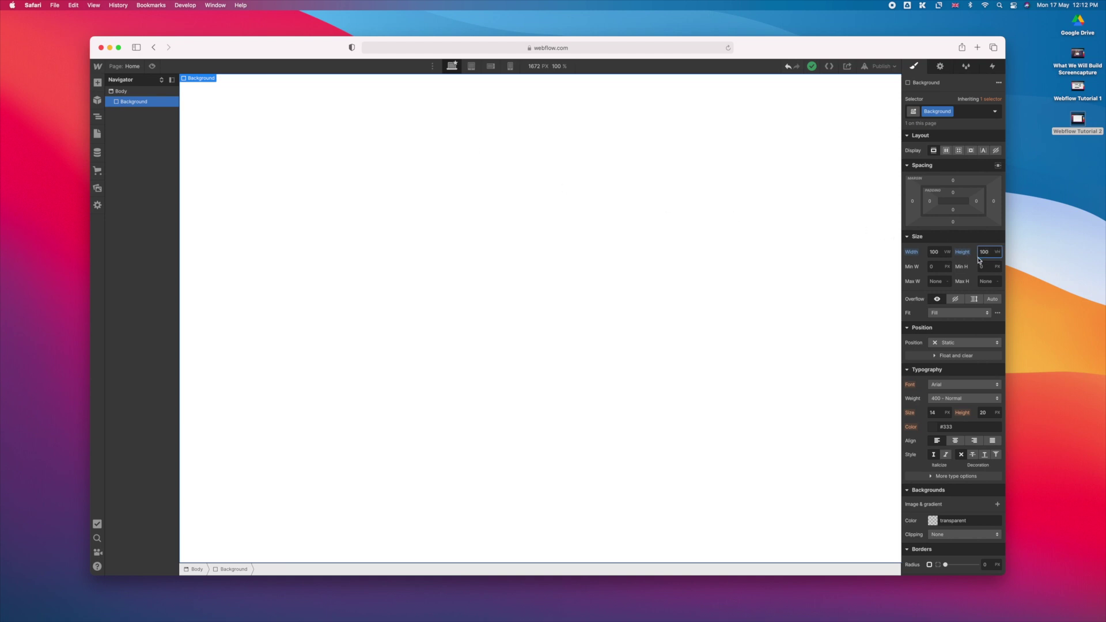
# Add a background image layer to the Background div block and set its size to Cover
pyautogui.scroll(-5, 977, 260)
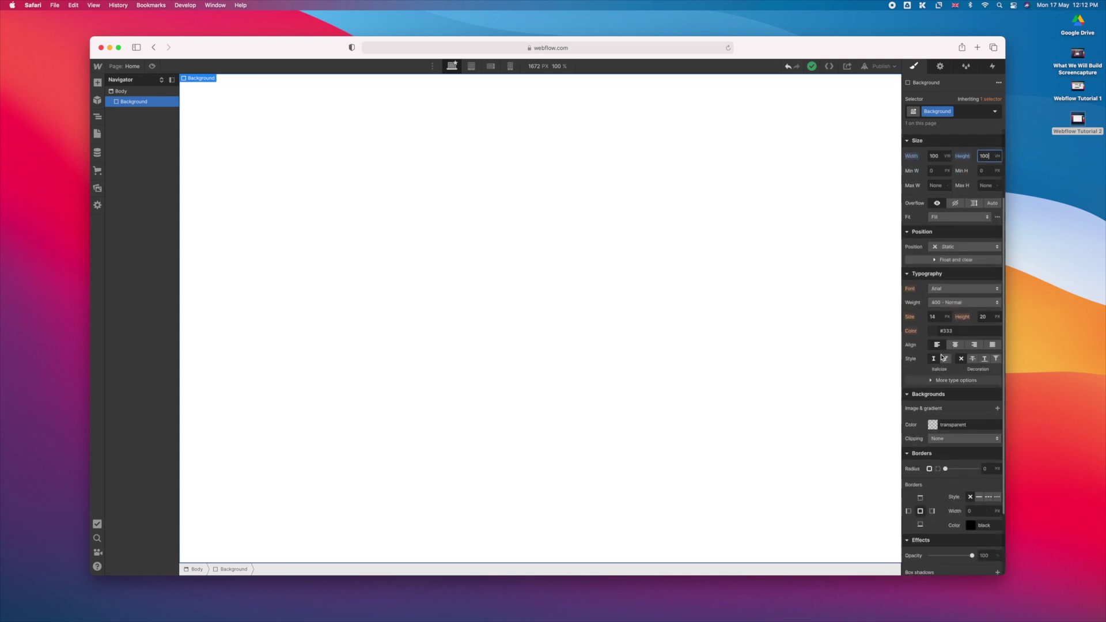
pyautogui.scroll(5, 934, 333)
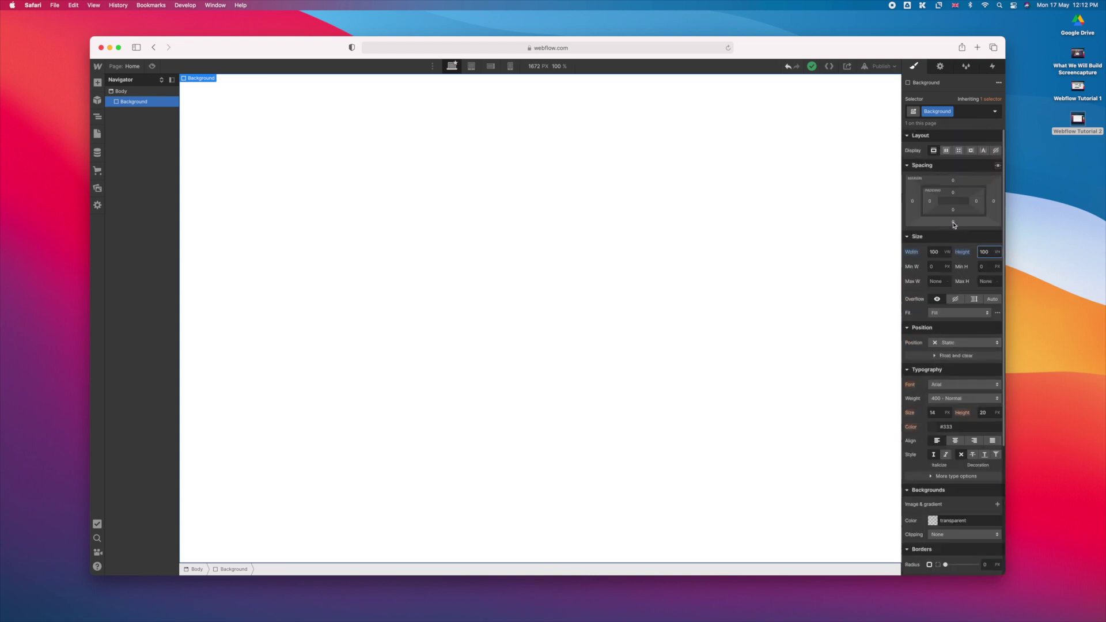
pyautogui.scroll(-5, 952, 261)
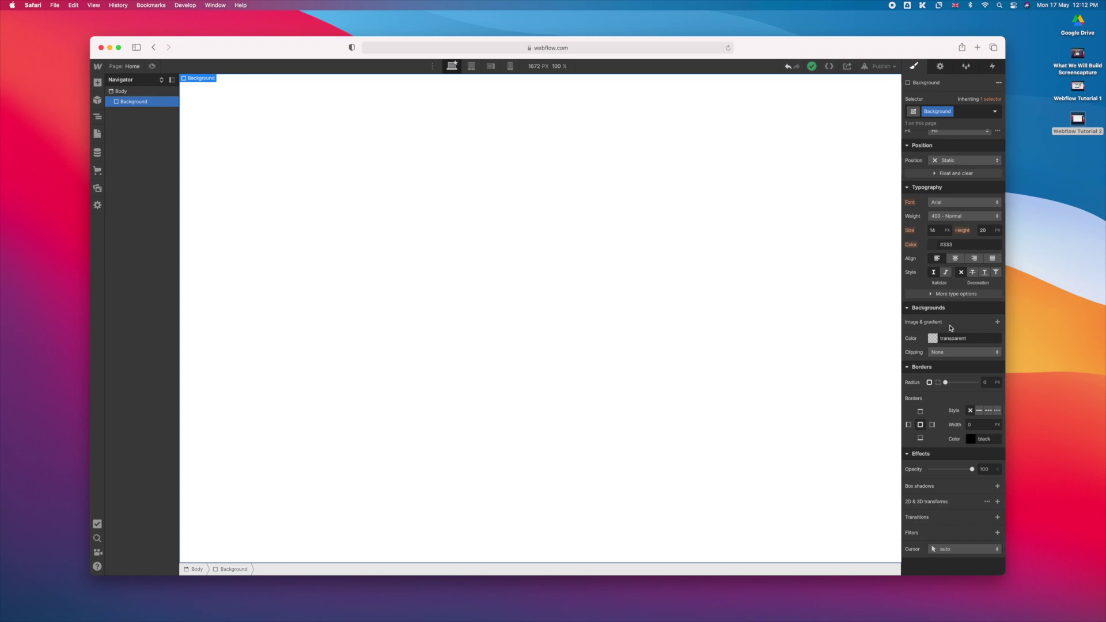
pyautogui.click(998, 323)
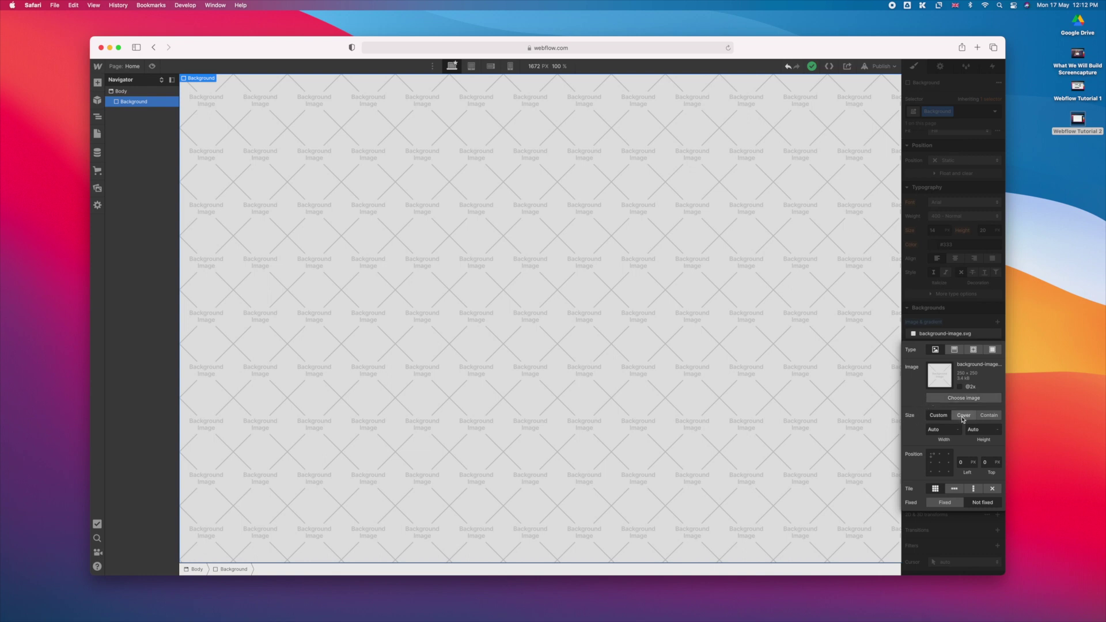
pyautogui.click(962, 416)
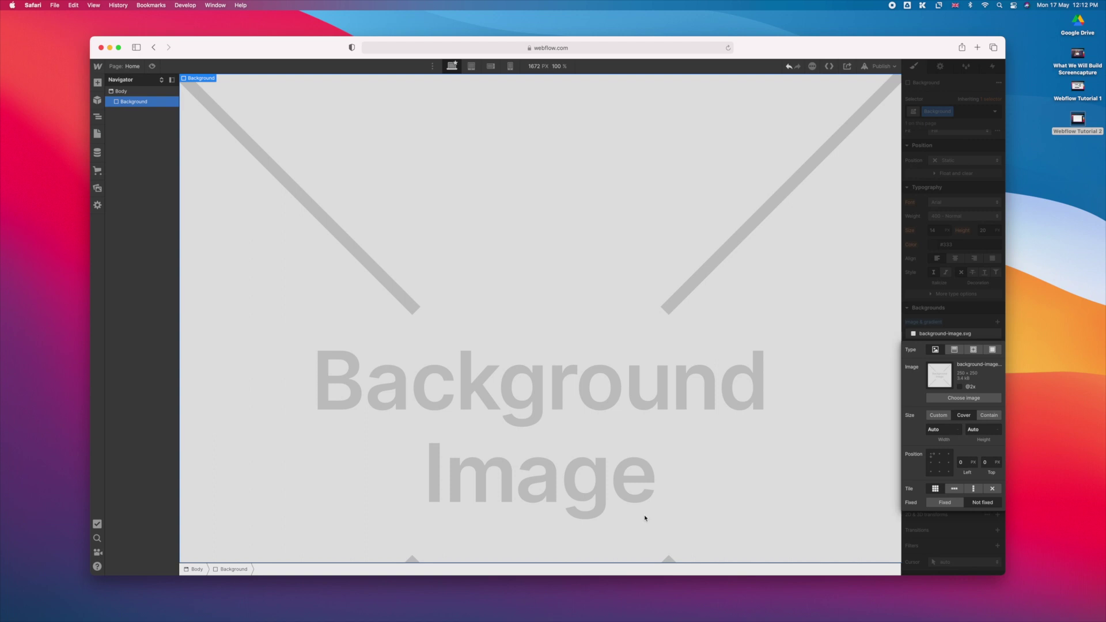
# Centre the background image at 50% left and 50% top, and turn off its tiling
pyautogui.click(939, 455)
pyautogui.click(948, 463)
pyautogui.click(948, 455)
pyautogui.click(940, 463)
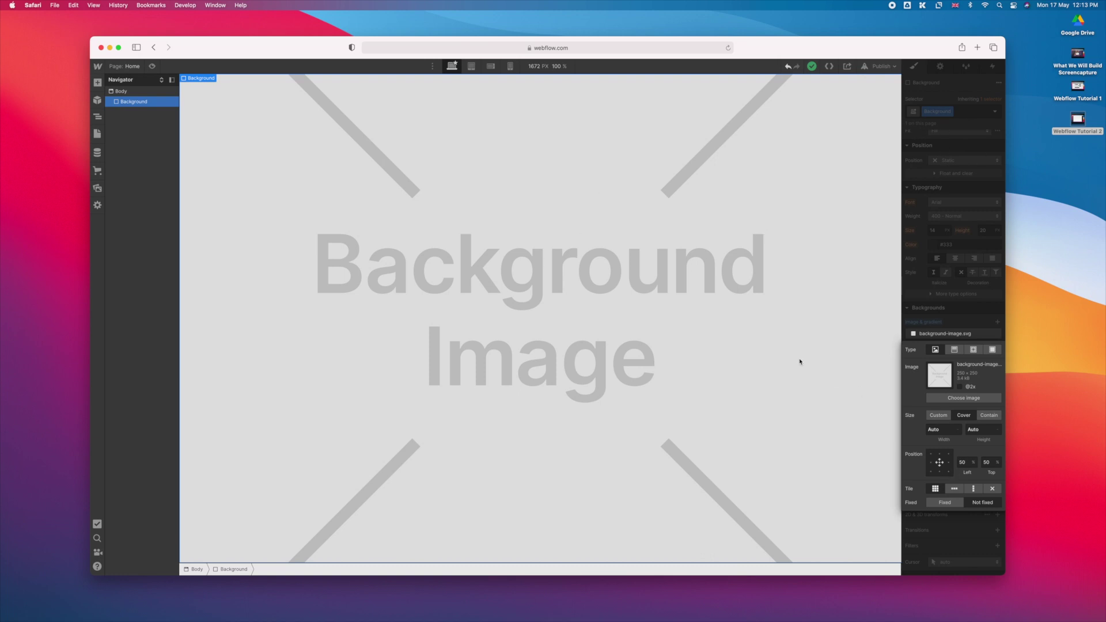
pyautogui.click(1000, 491)
pyautogui.click(973, 289)
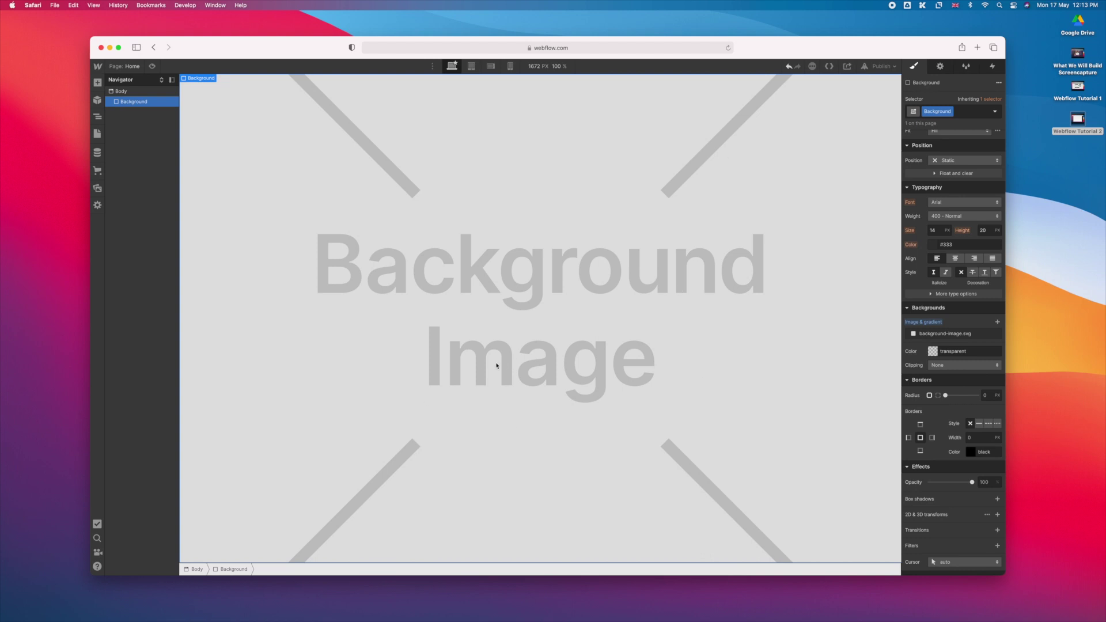
# Upload a starry night-sky photo and use it as the Background div block's background image in place of the placeholder
pyautogui.click(947, 337)
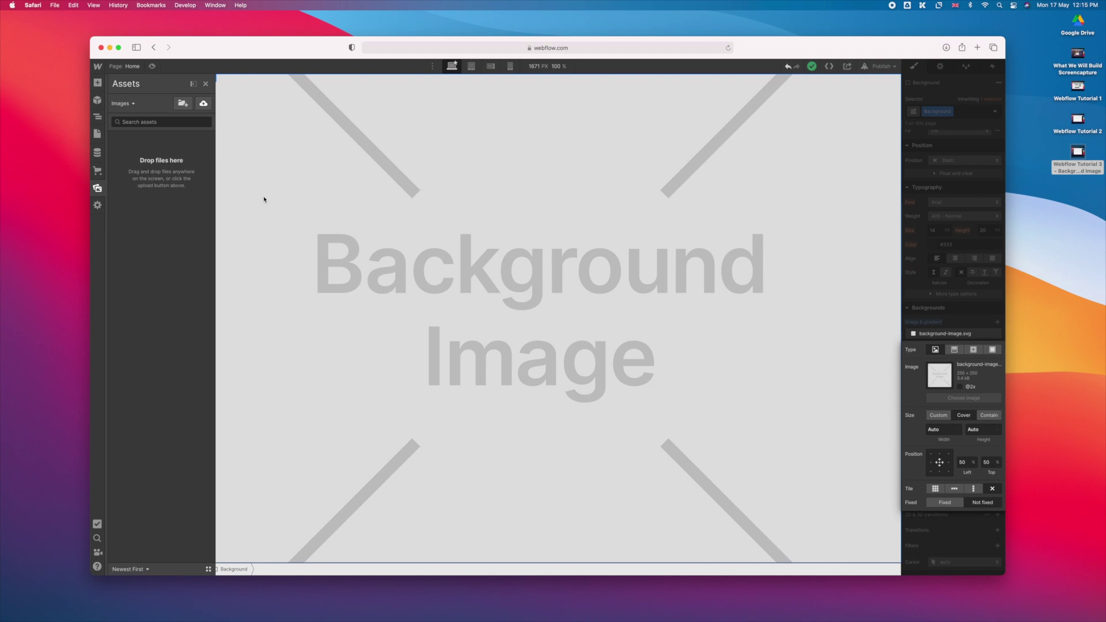
pyautogui.click(204, 103)
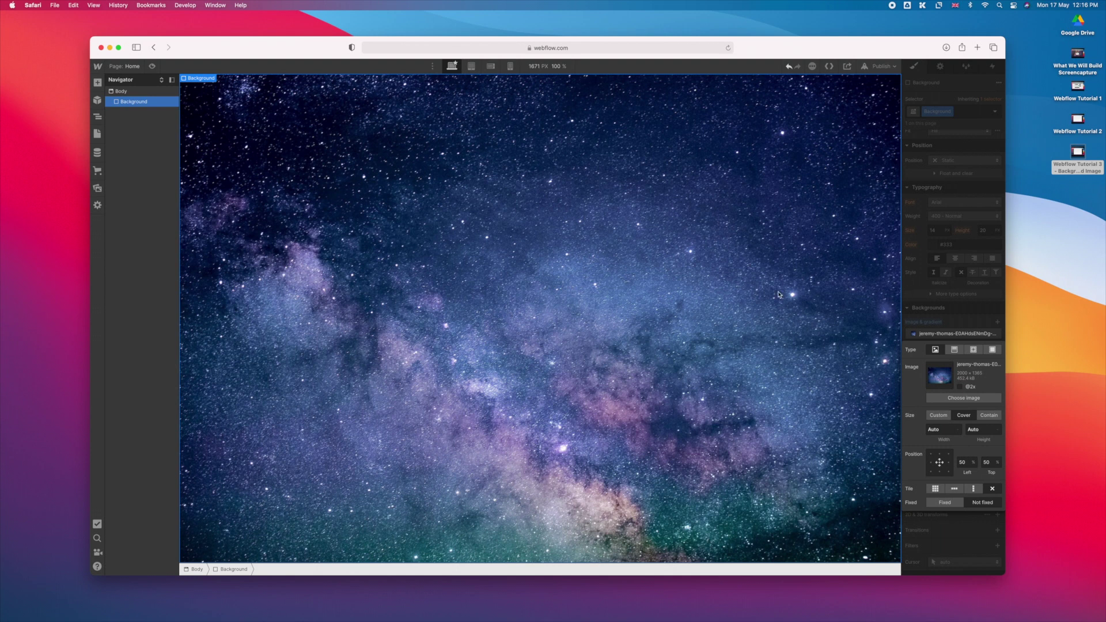
pyautogui.click(947, 324)
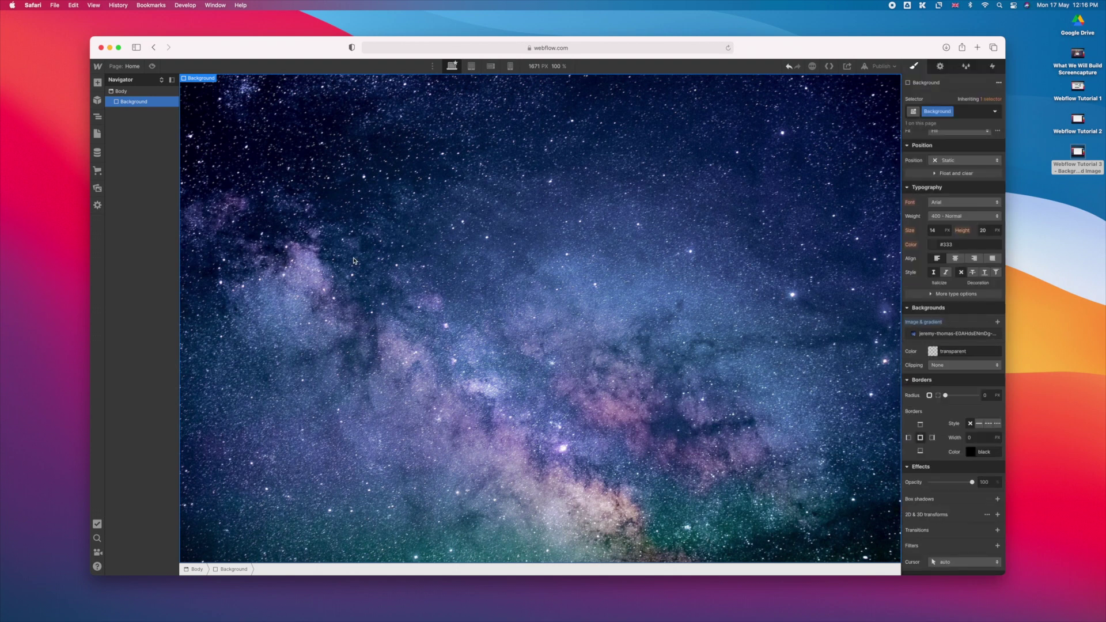
# Add a new div block inside the Background div block
pyautogui.scroll(5, 954, 256)
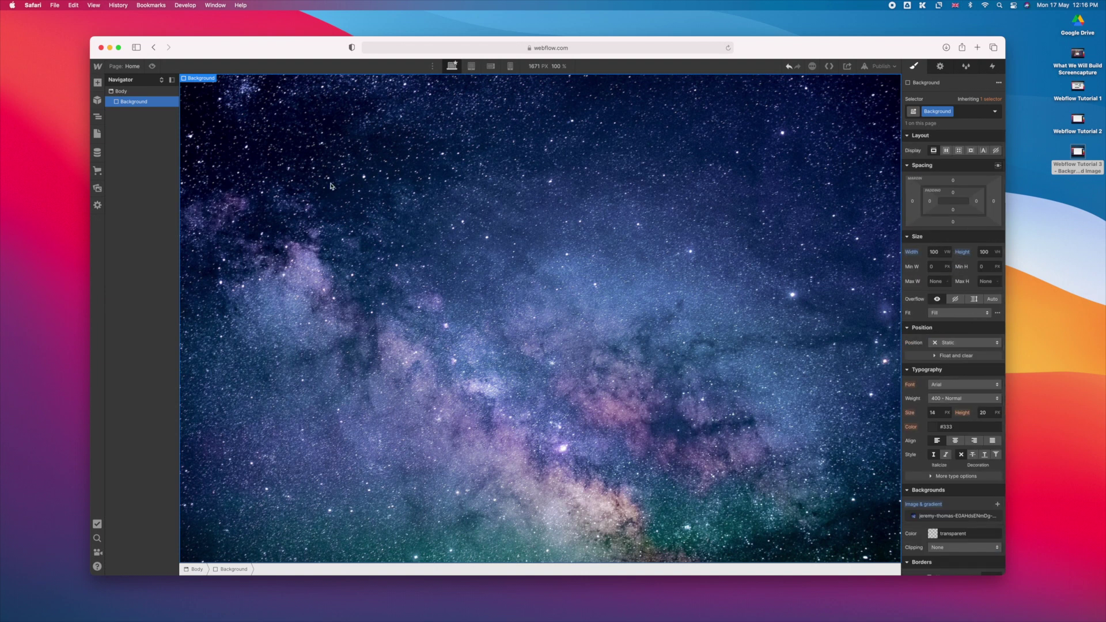
pyautogui.click(98, 83)
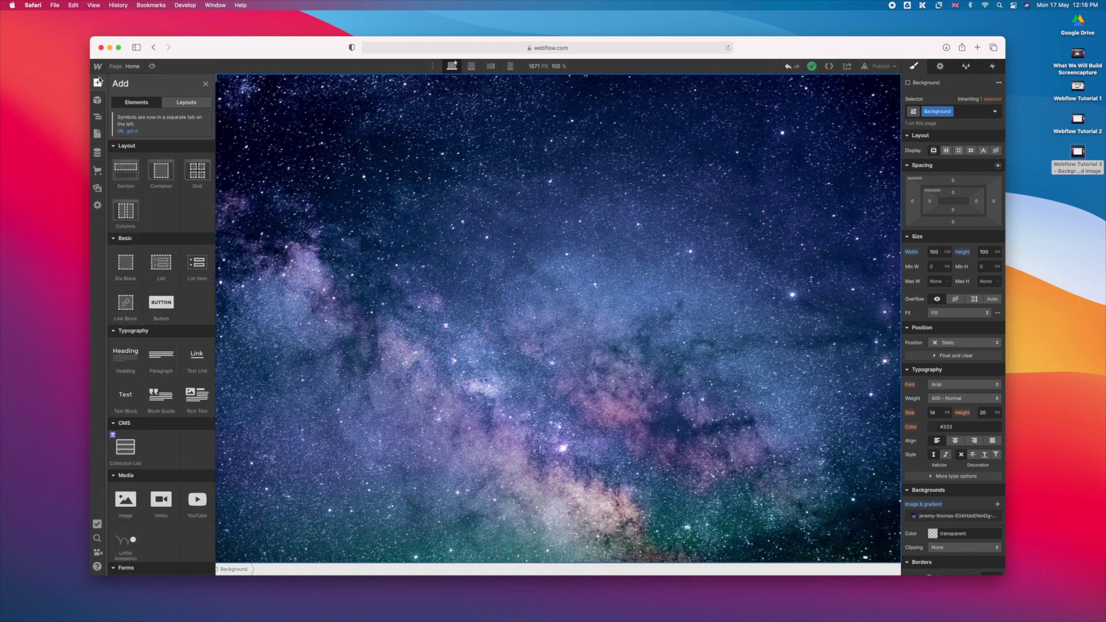
pyautogui.moveTo(125, 262); pyautogui.dragTo(580, 248)
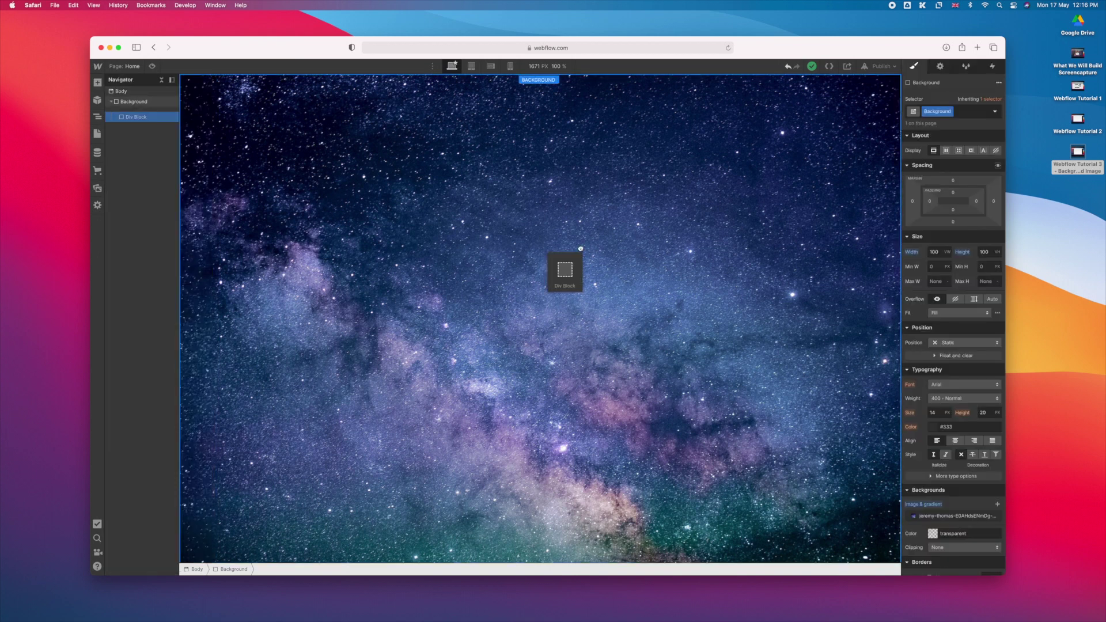
pyautogui.moveTo(581, 249); pyautogui.dragTo(582, 280)
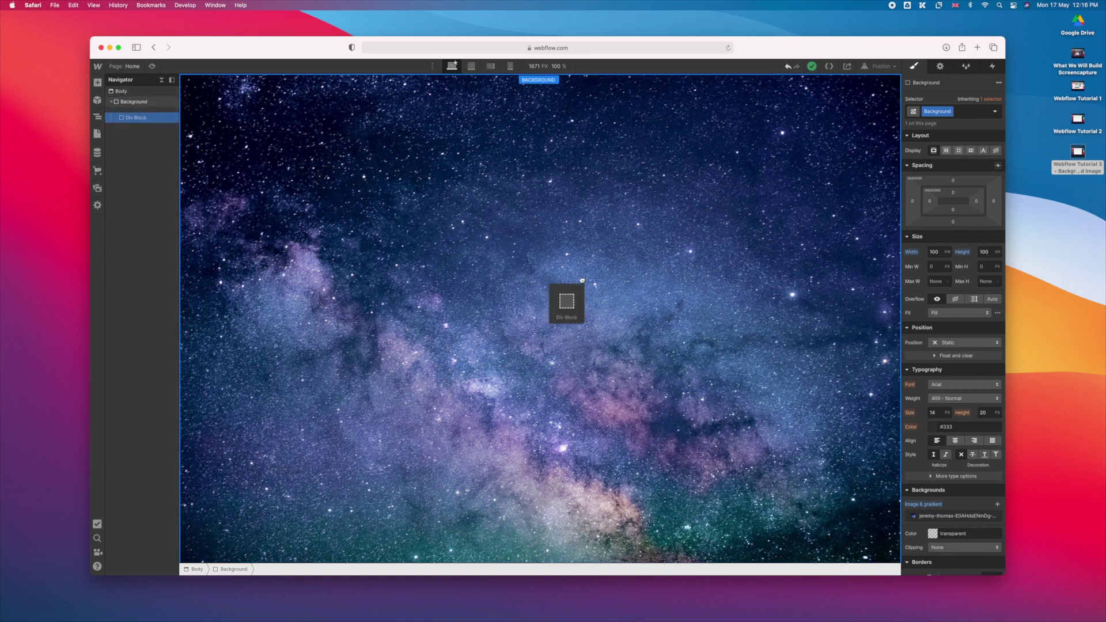
pyautogui.moveTo(582, 280); pyautogui.dragTo(519, 302)
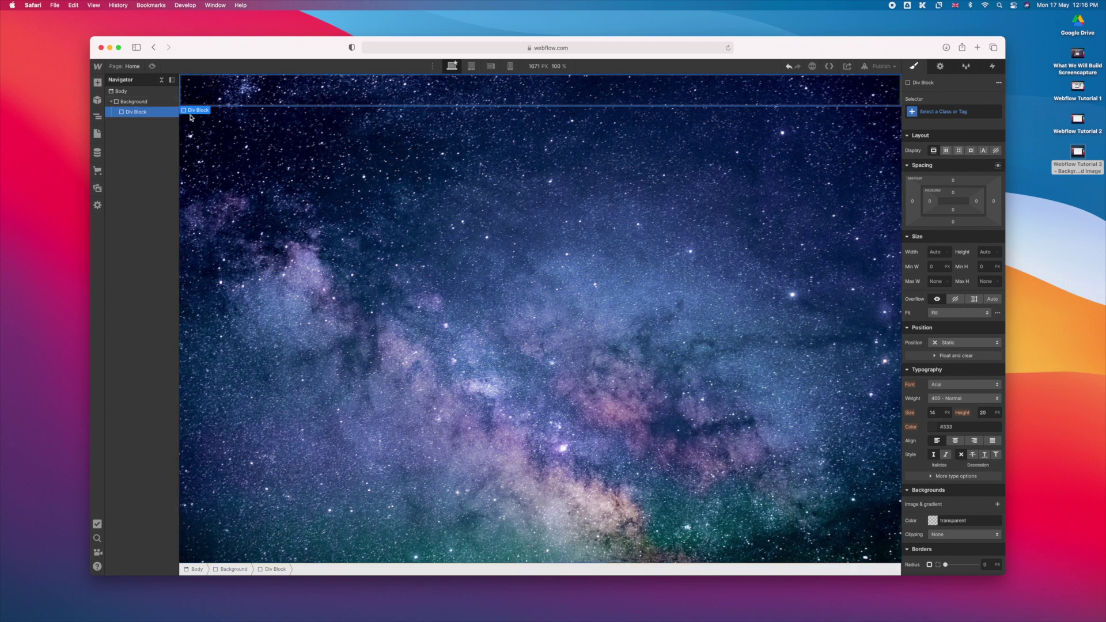
# Assign a new class named "Card" to the div block nested inside Background
pyautogui.click(152, 103)
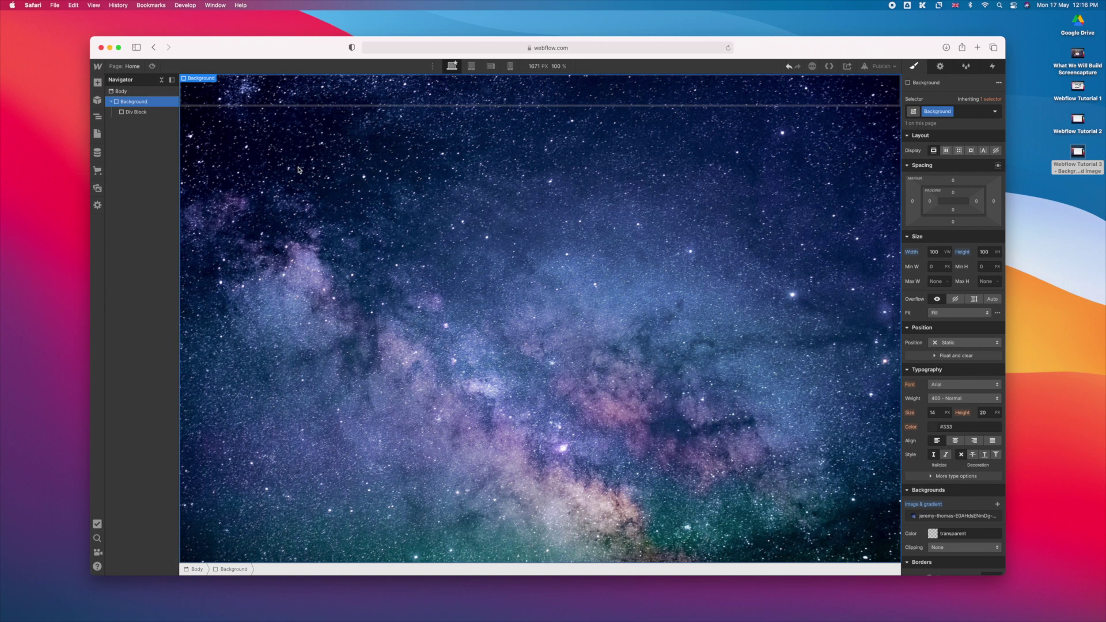
pyautogui.click(131, 113)
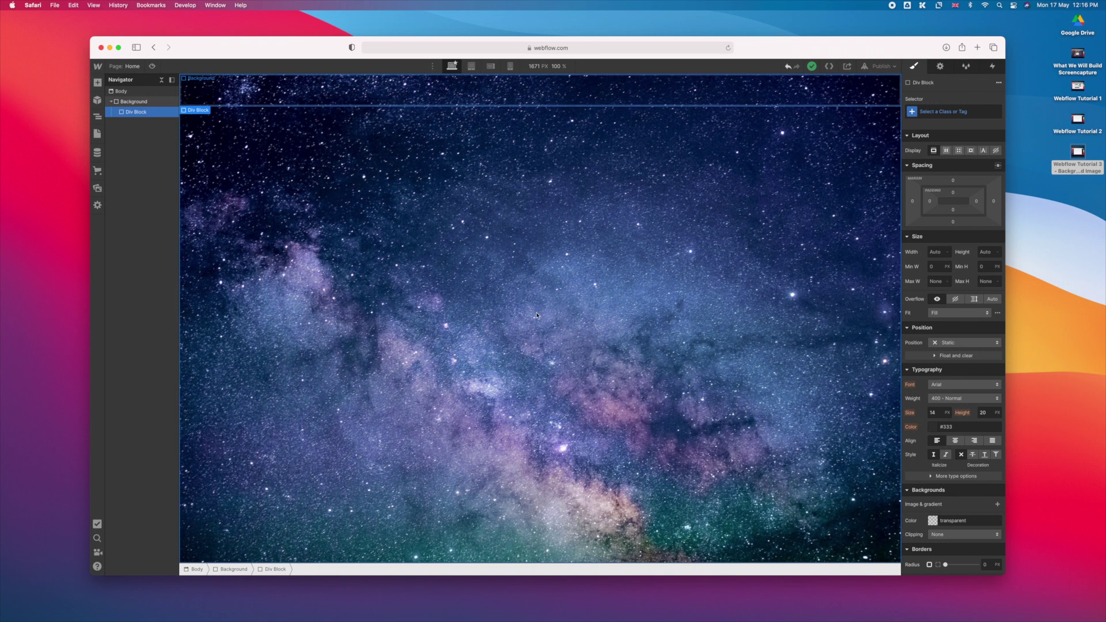
pyautogui.click(964, 115)
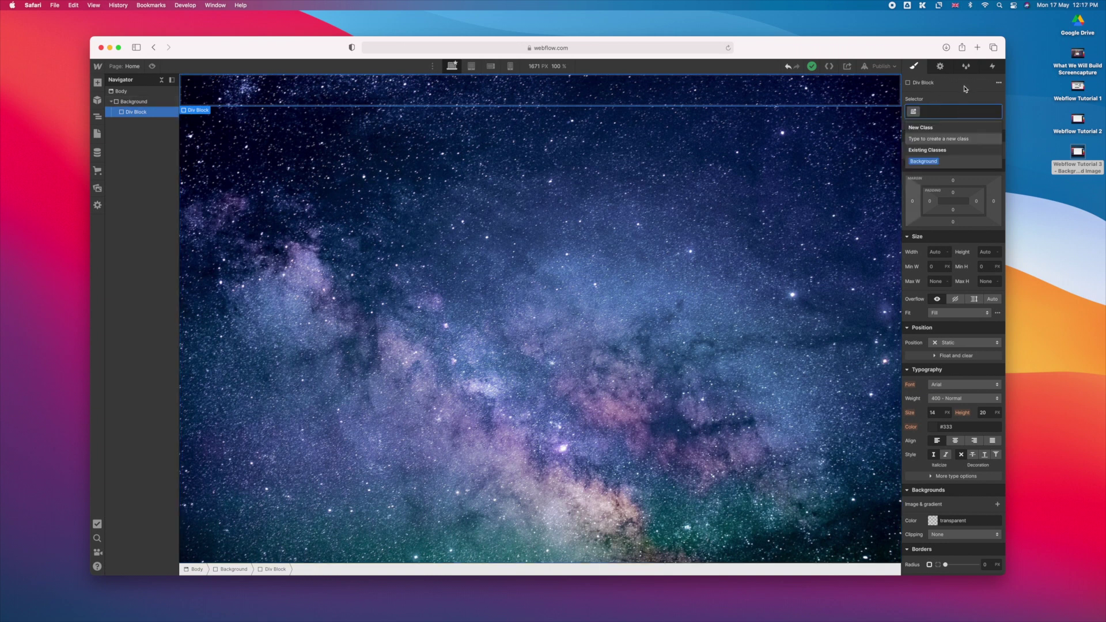
pyautogui.write('Card')
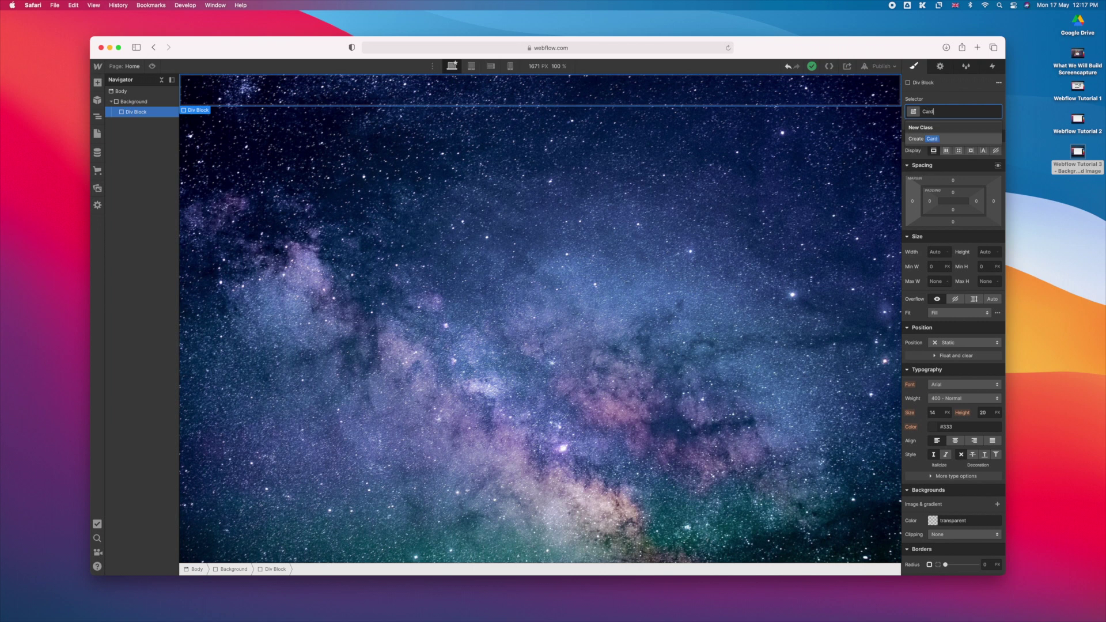
pyautogui.press('Return')
# Set the Card div block's width to 550 px and its height to 600 px
pyautogui.click(936, 252)
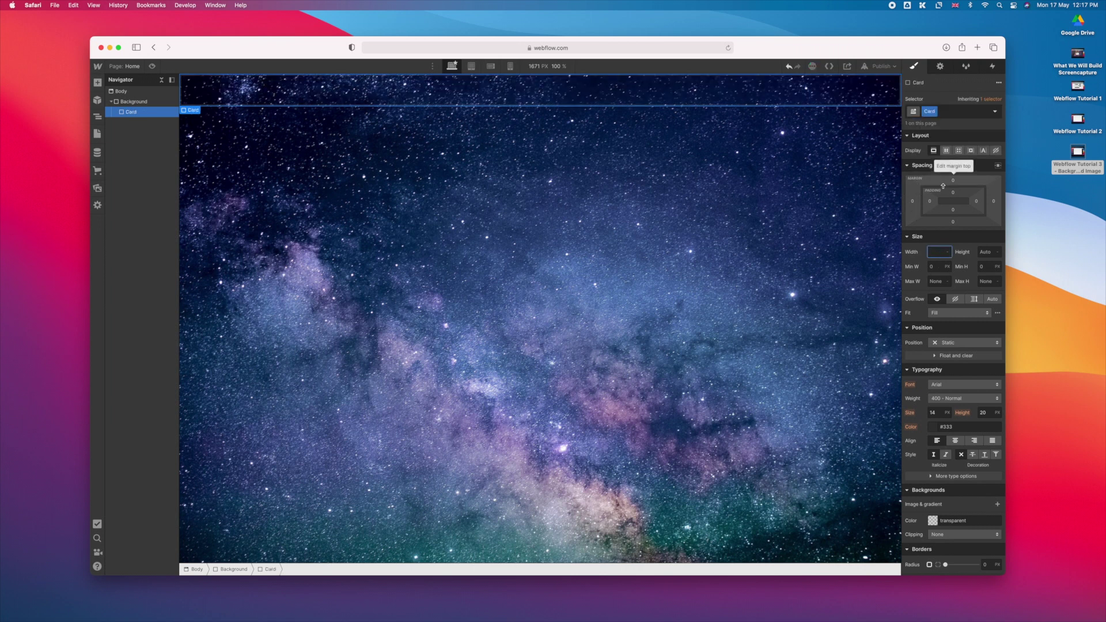
pyautogui.write('100px')
pyautogui.press('super+a')
pyautogui.write('500px')
pyautogui.press('Return')
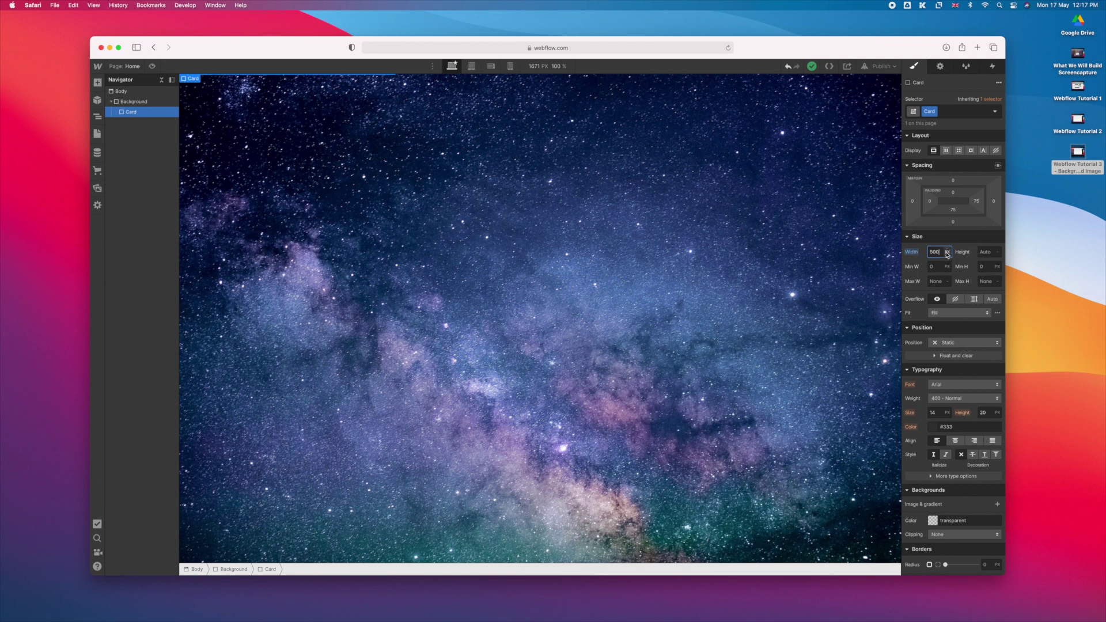
pyautogui.write('550')
pyautogui.press('Return')
pyautogui.click(982, 252)
pyautogui.write('400px')
pyautogui.press('Return')
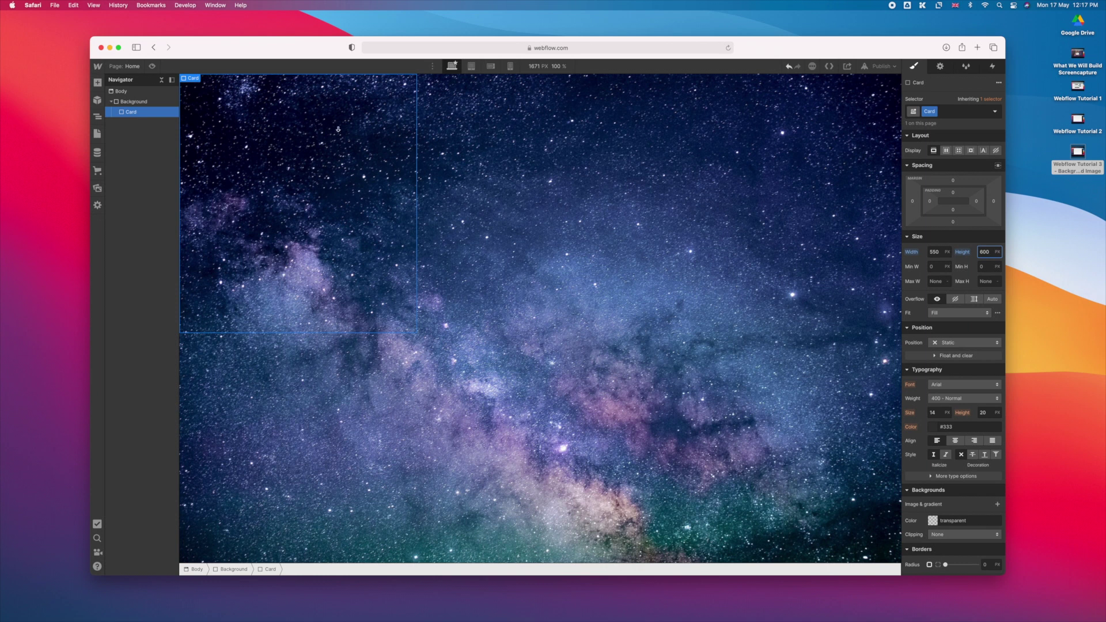
# Set the Card div block's background color to white
pyautogui.scroll(-2, 937, 361)
pyautogui.scroll(-6, 944, 360)
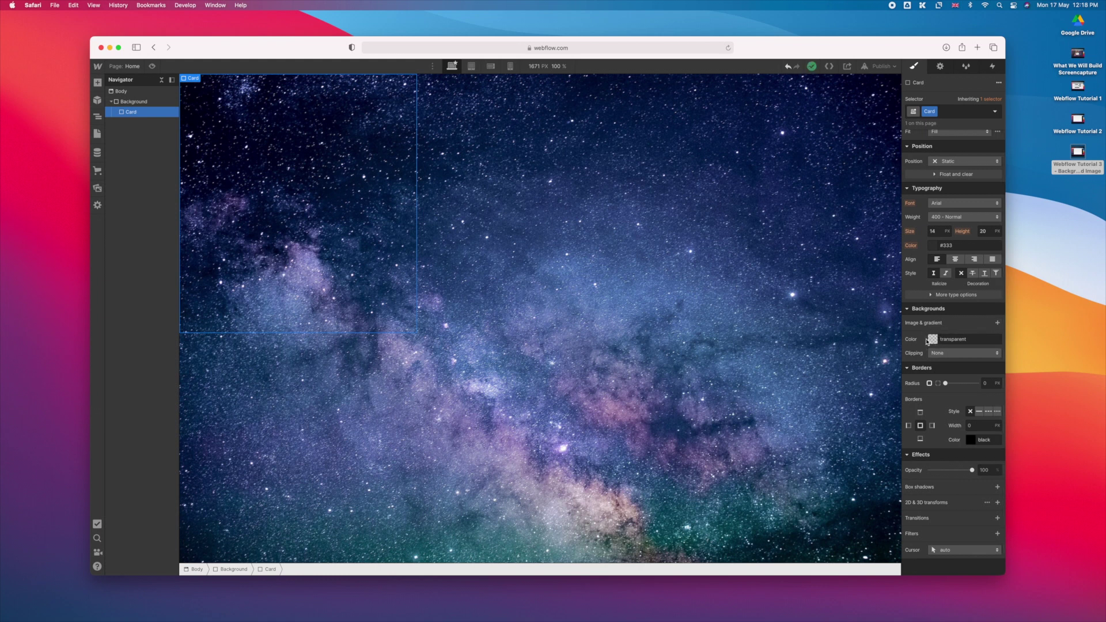
pyautogui.click(932, 339)
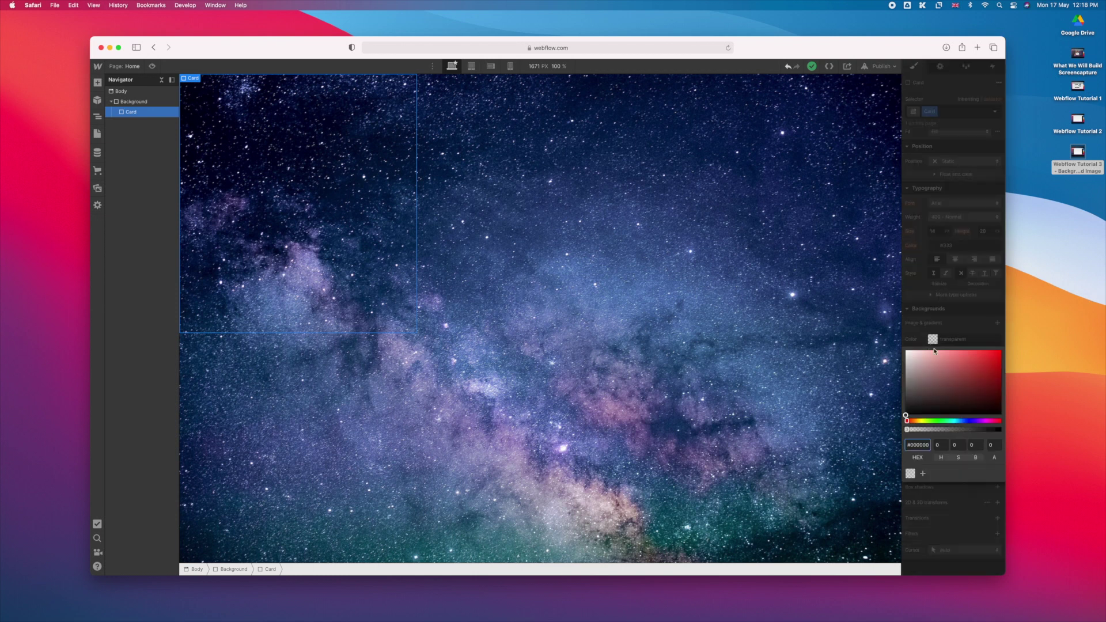
pyautogui.moveTo(918, 400); pyautogui.dragTo(883, 337)
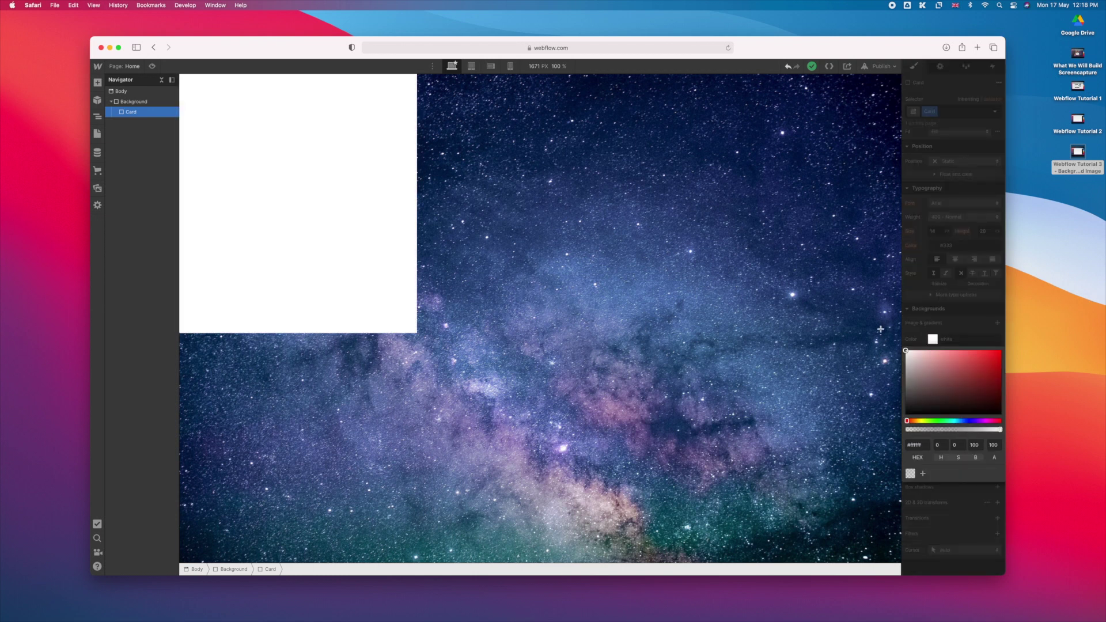
pyautogui.click(947, 317)
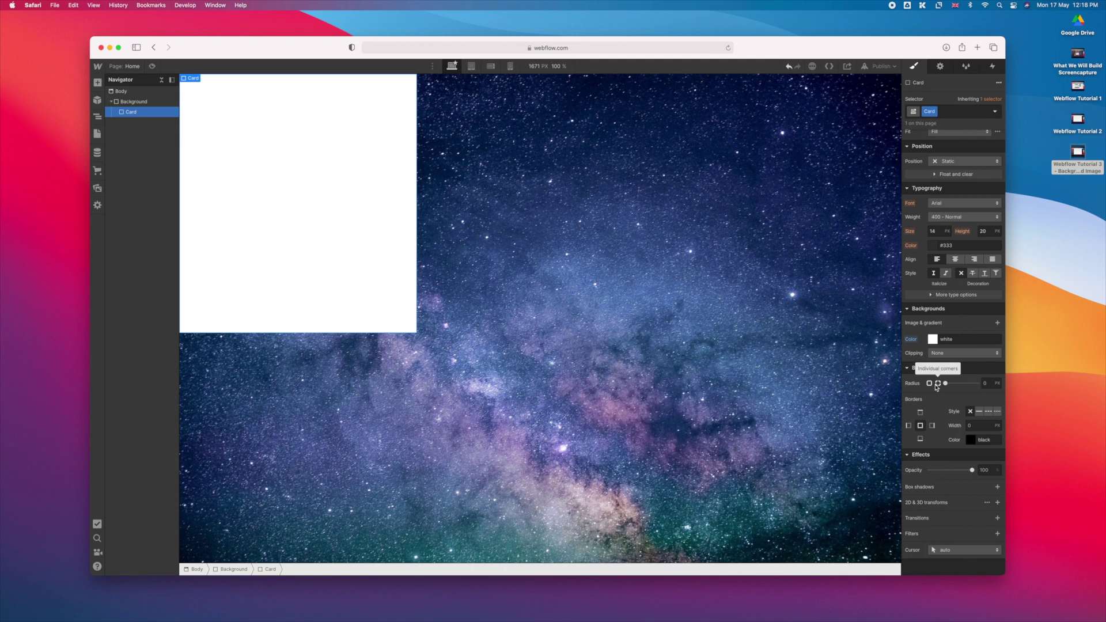
# Round all corners of the Card div block with a border radius of 15 px
pyautogui.click(987, 383)
pyautogui.write('10')
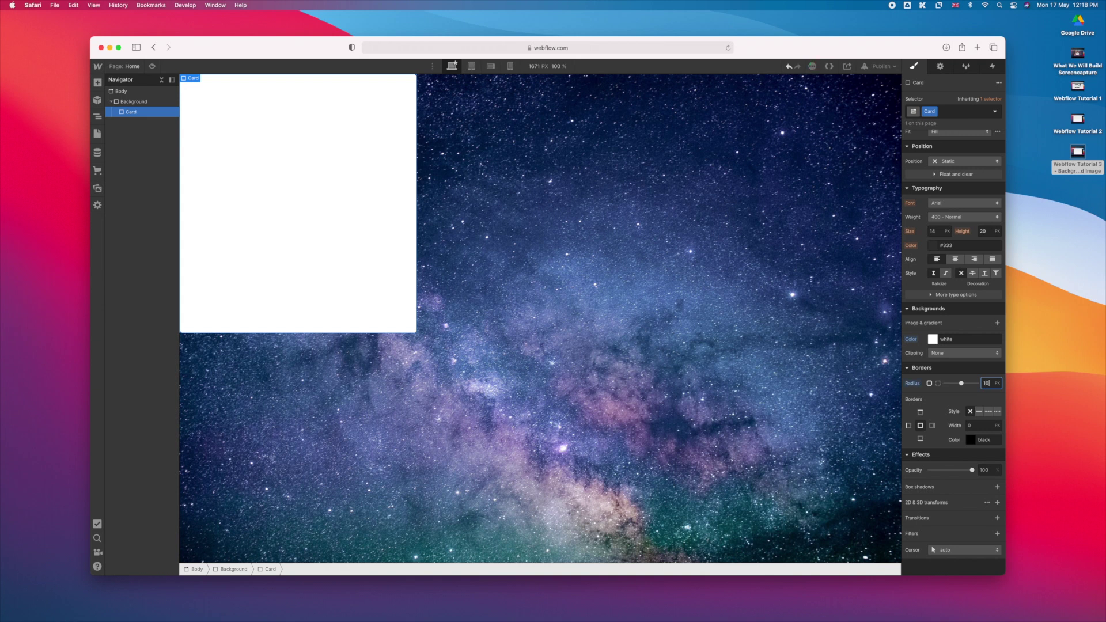
pyautogui.press('BackSpace')
pyautogui.write('5')
pyautogui.click(594, 385)
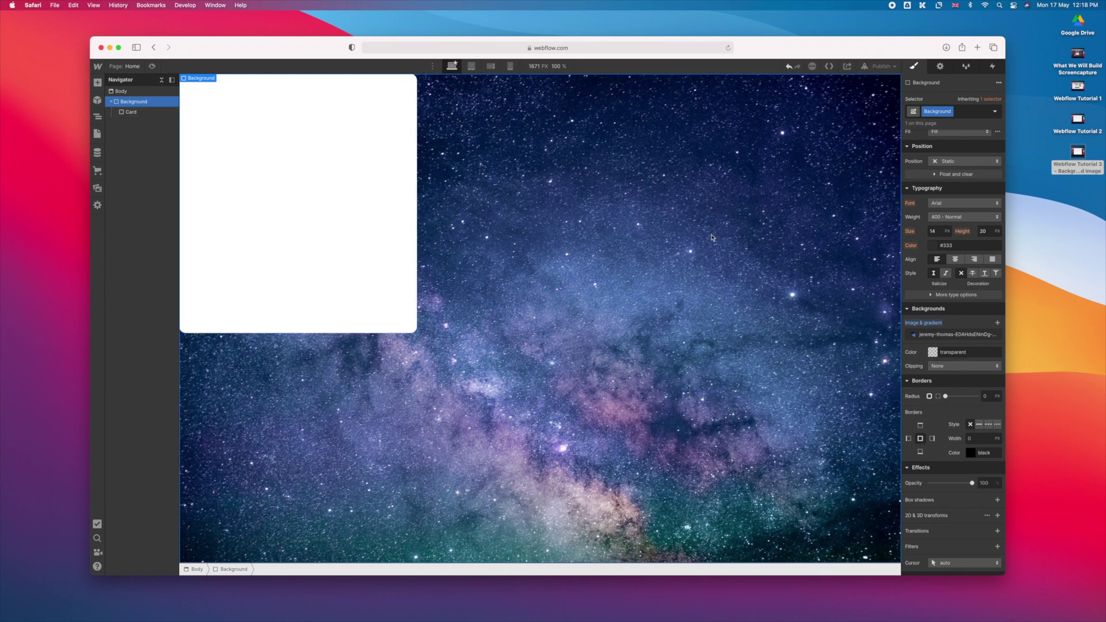
# Set the Background div block to a vertical flex layout with align and justify both centered, so the Card sits mid-screen
pyautogui.scroll(5, 973, 266)
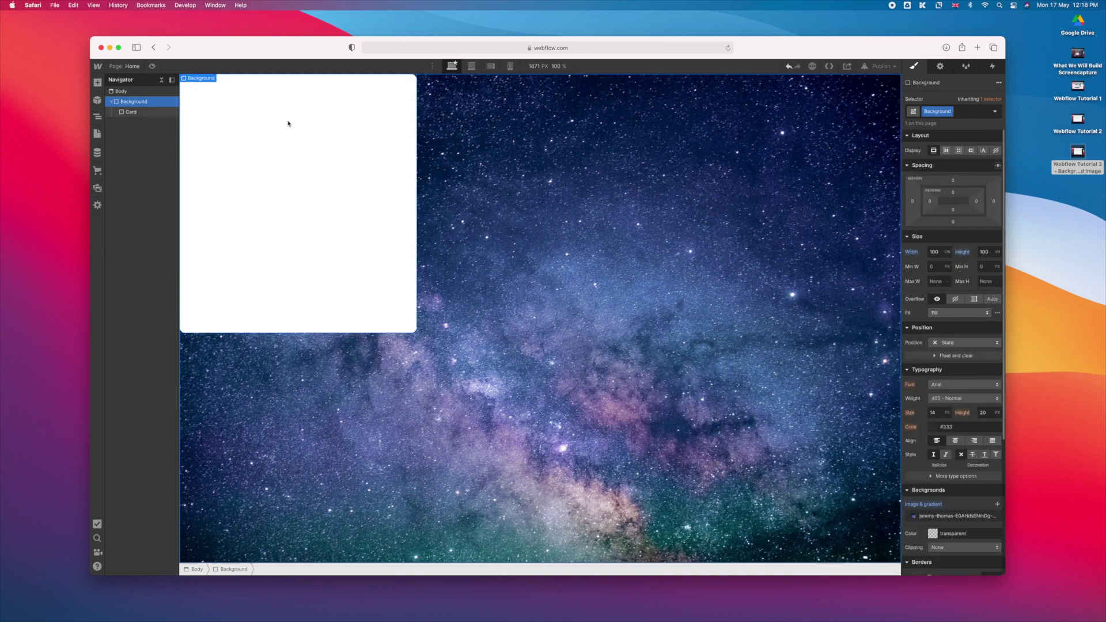
pyautogui.click(311, 131)
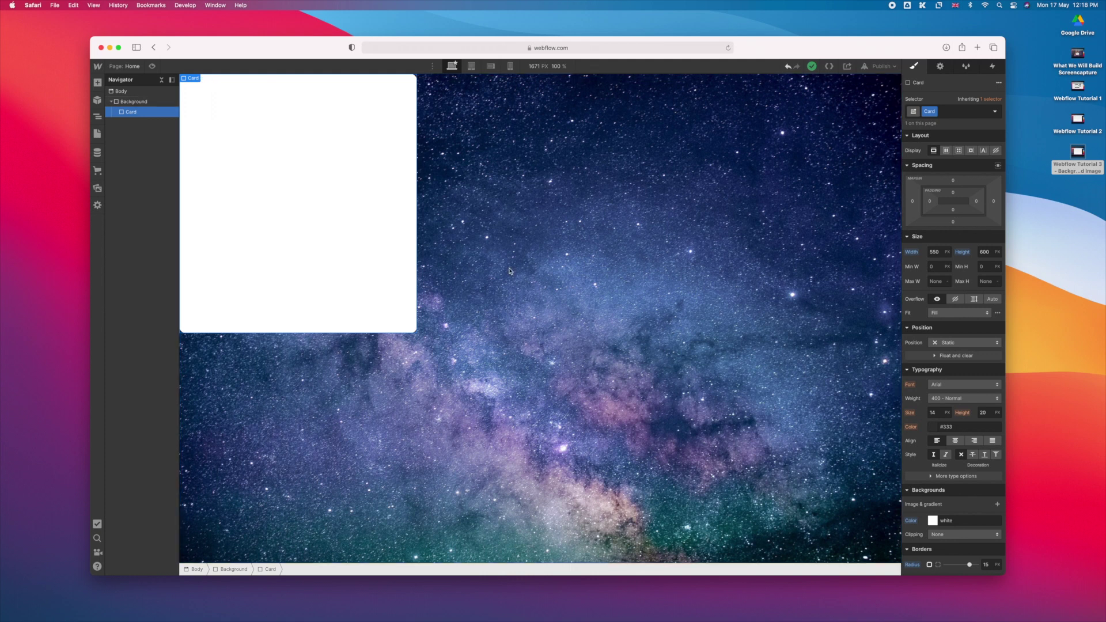
pyautogui.click(796, 270)
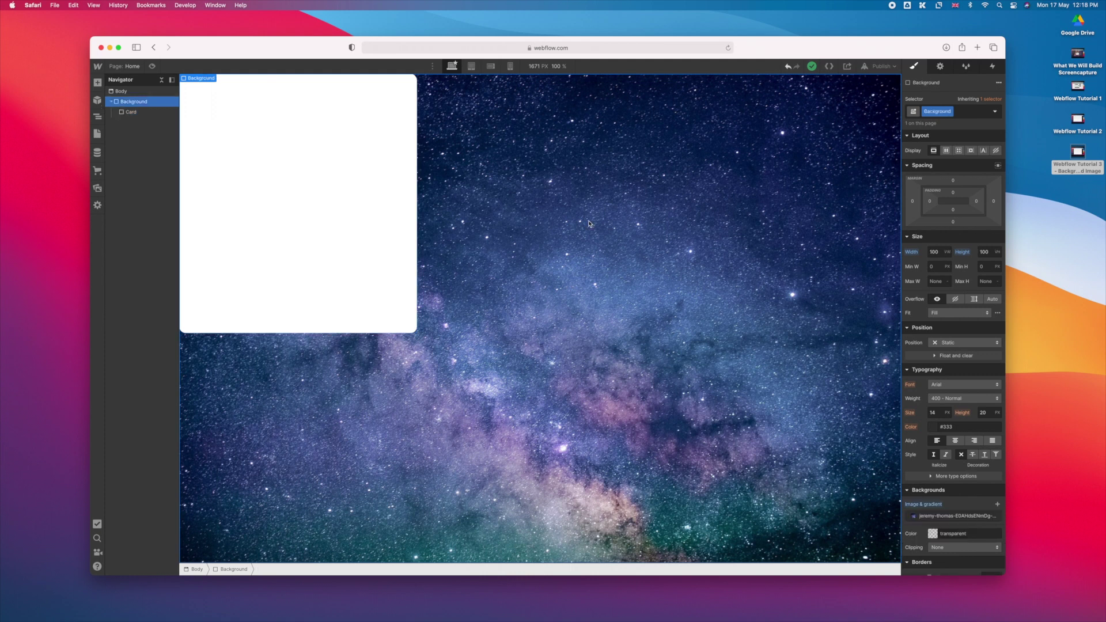
pyautogui.click(129, 113)
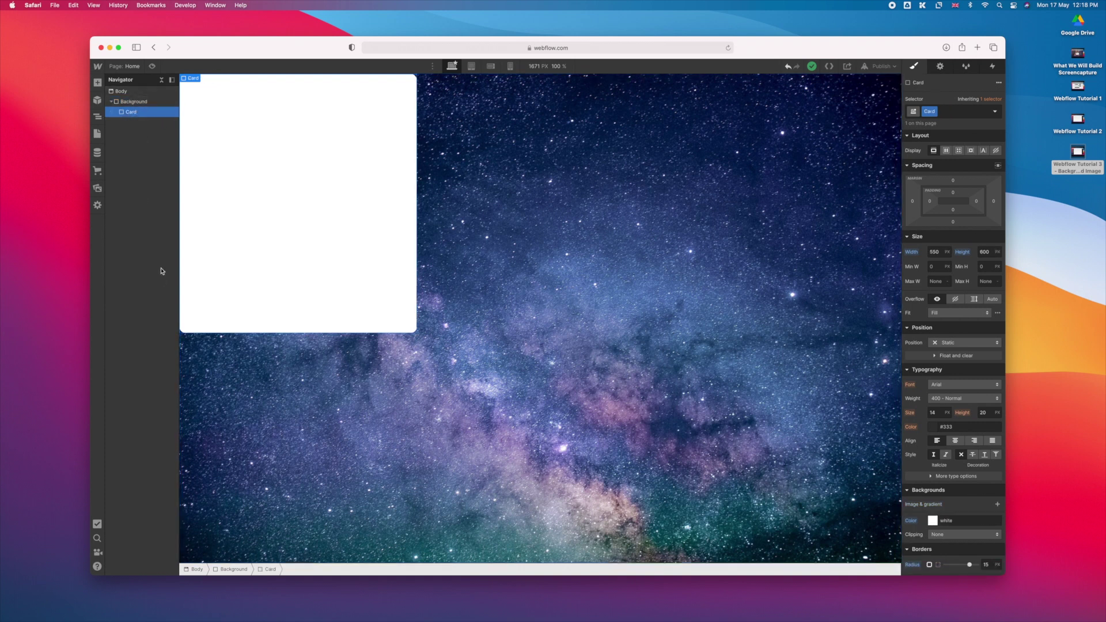
pyautogui.click(129, 102)
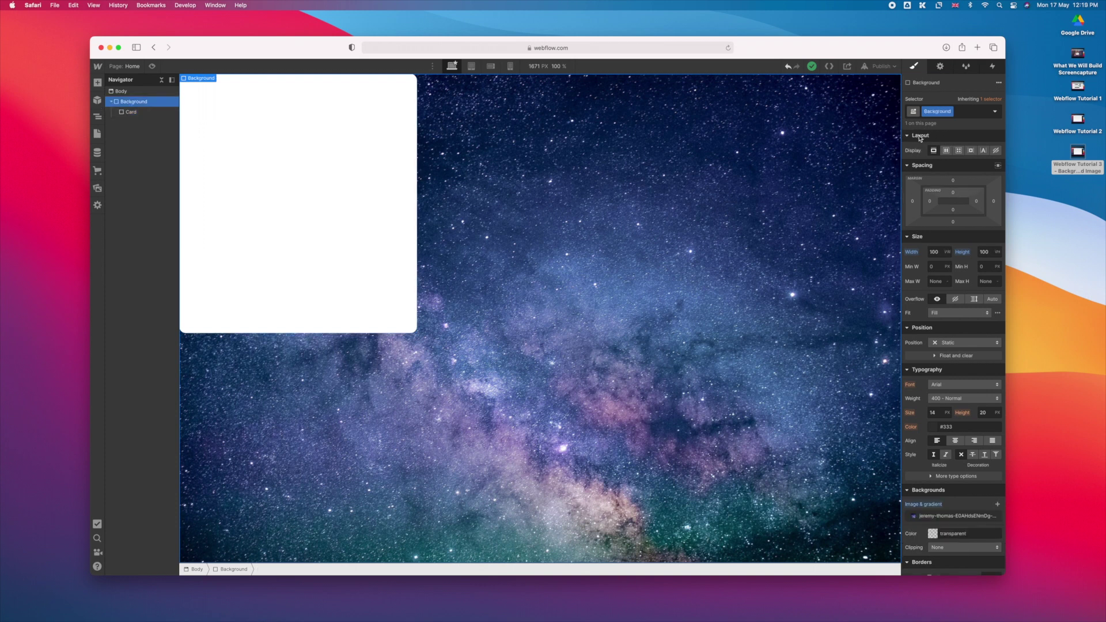
pyautogui.click(946, 151)
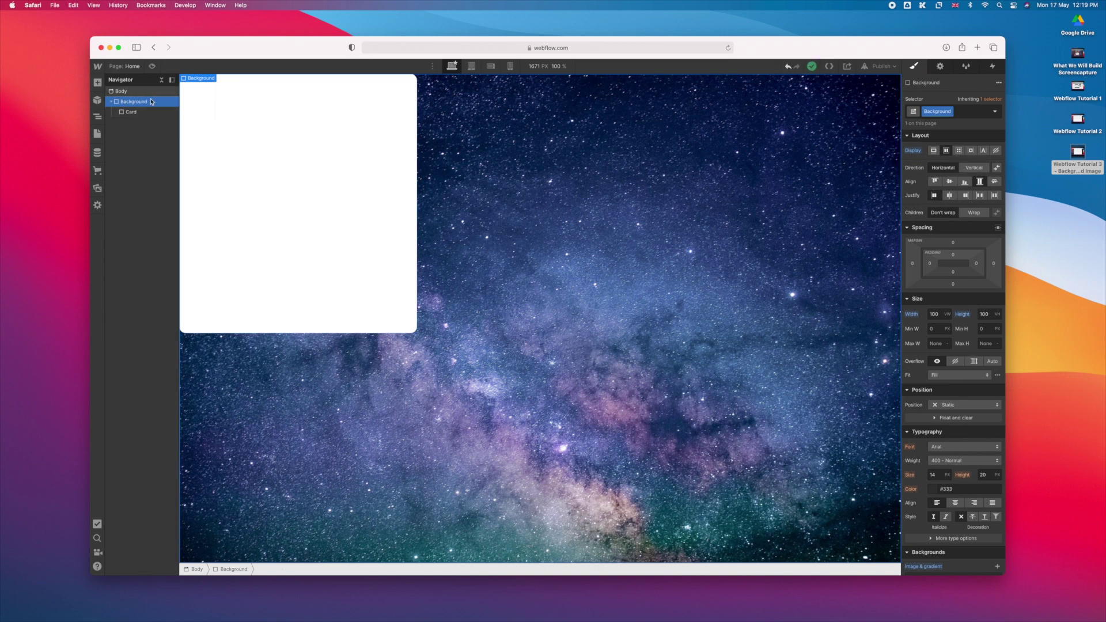
pyautogui.click(974, 168)
pyautogui.click(949, 182)
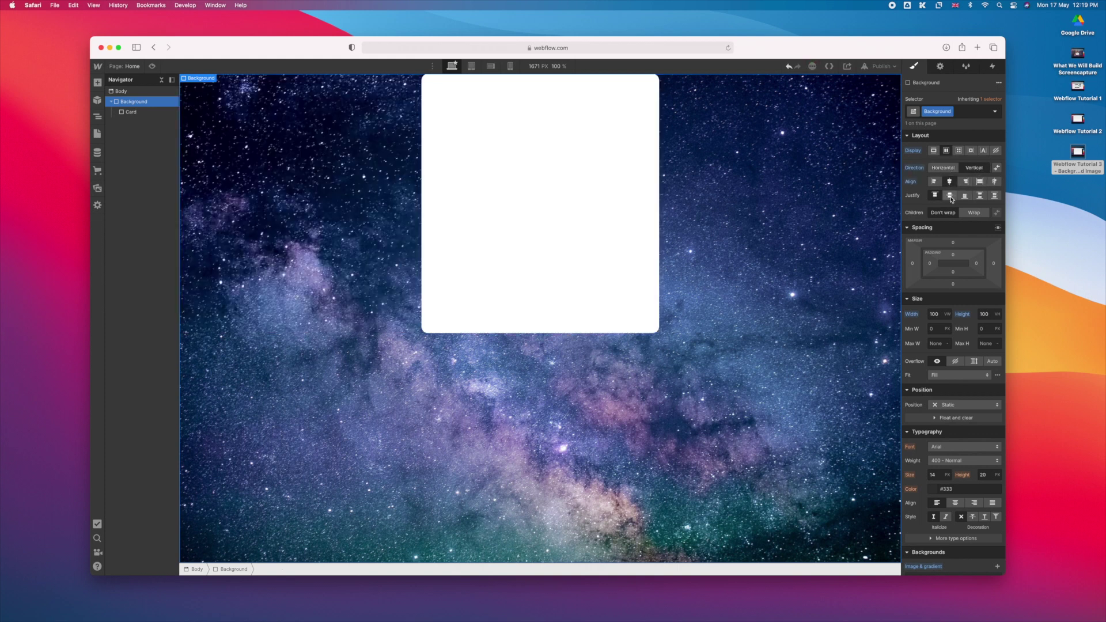
pyautogui.click(949, 197)
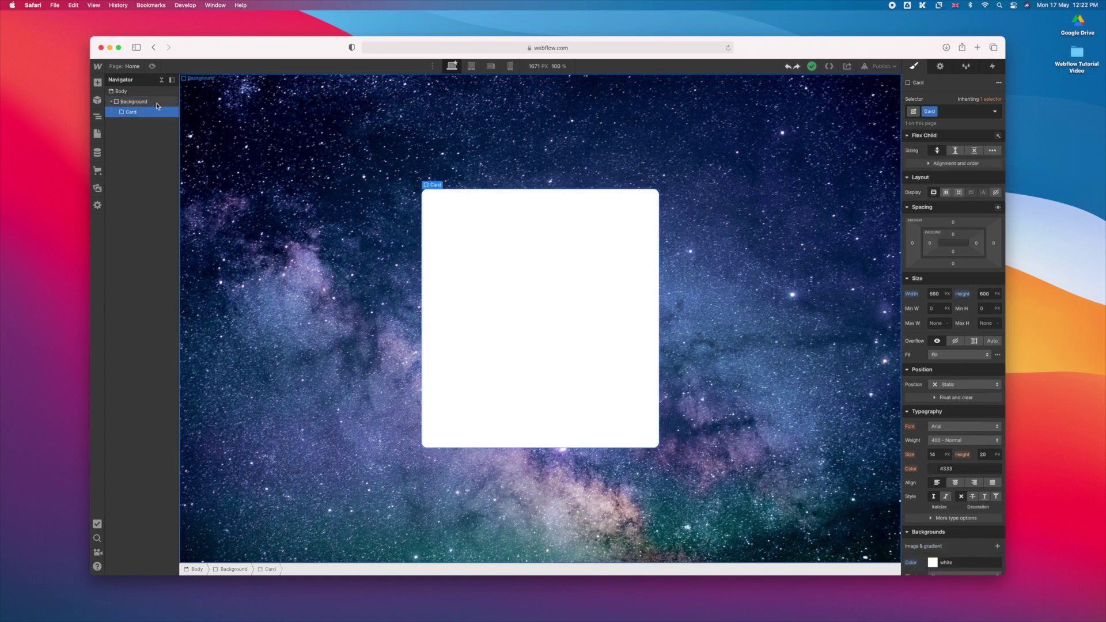
# Add three div blocks stacked one below another inside the Card div block
pyautogui.click(98, 84)
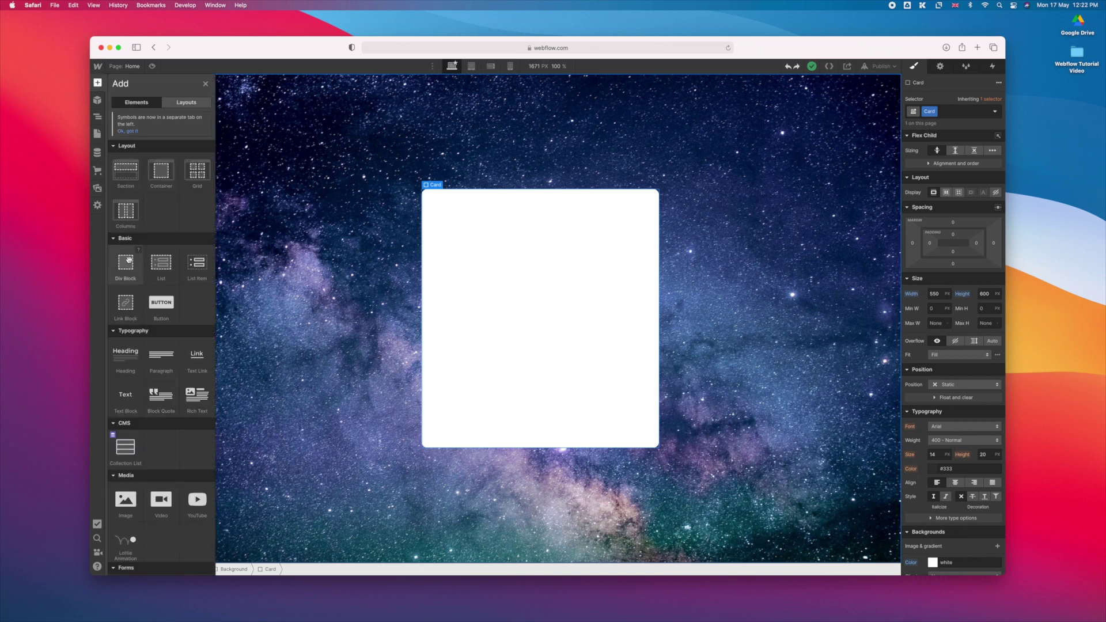
pyautogui.moveTo(125, 262); pyautogui.dragTo(511, 259)
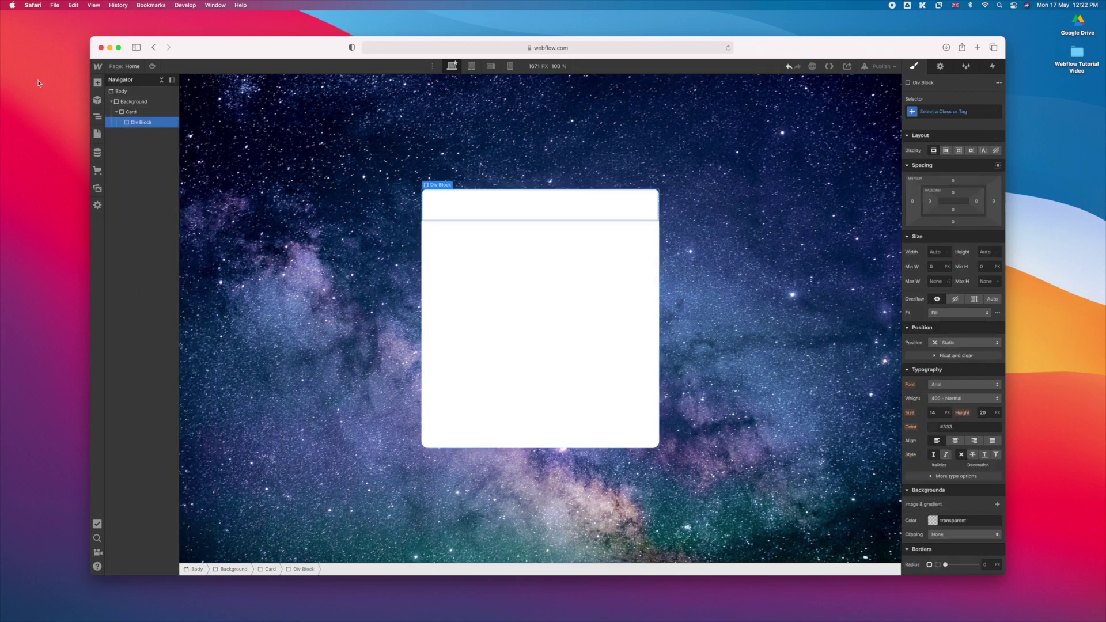
pyautogui.click(98, 84)
pyautogui.moveTo(127, 265); pyautogui.dragTo(536, 240)
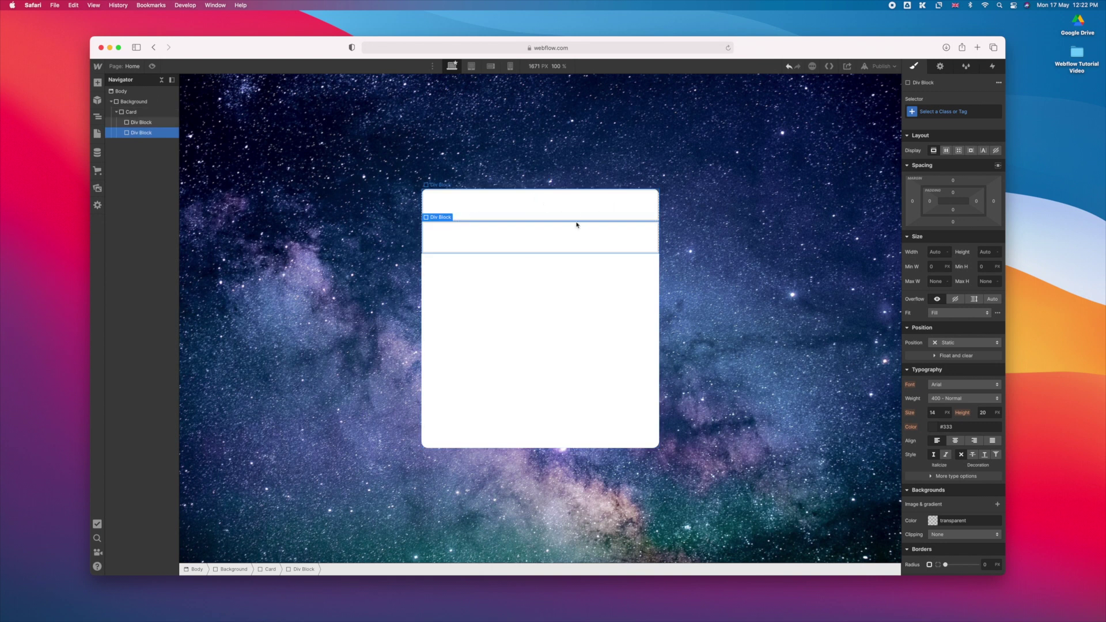
pyautogui.click(97, 82)
pyautogui.moveTo(133, 266); pyautogui.dragTo(563, 292)
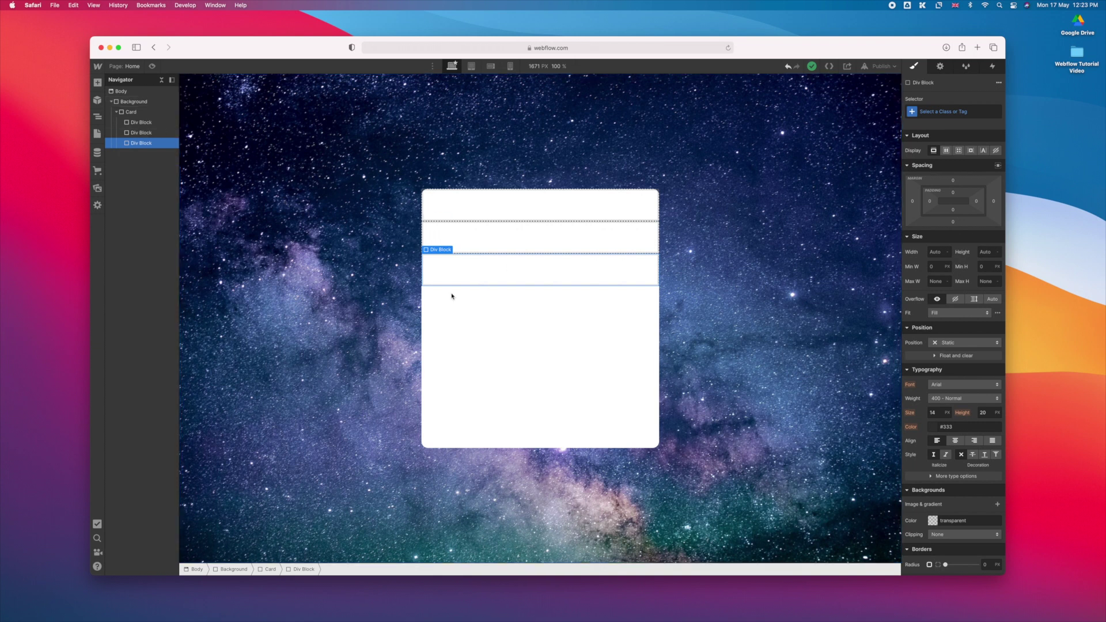
# Assign a new class named "Image" to the first div block inside the Card
pyautogui.click(146, 125)
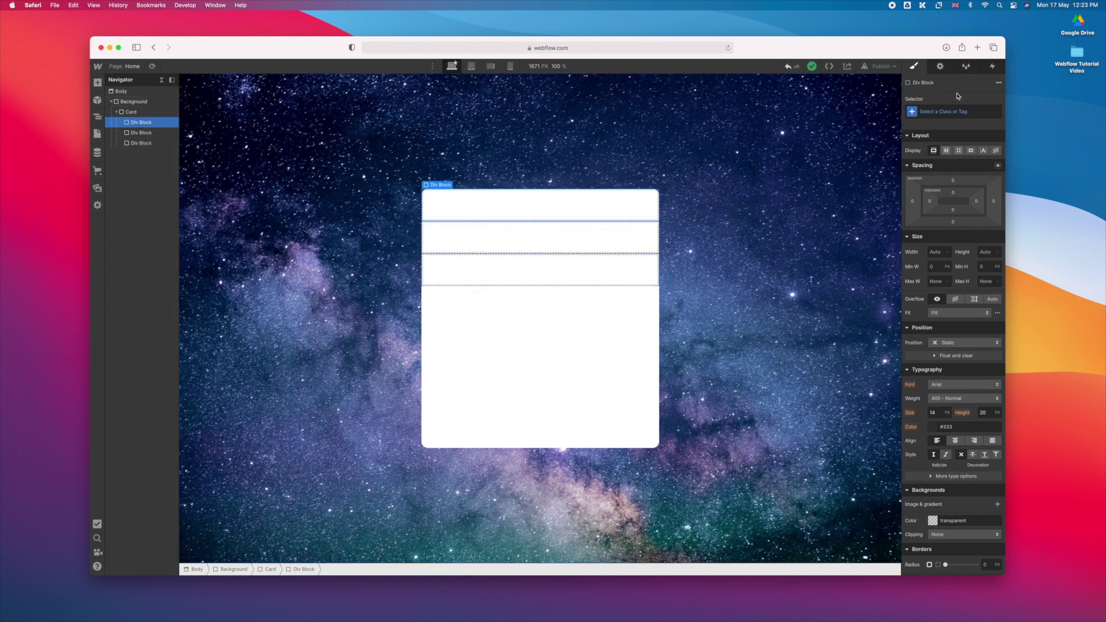
pyautogui.click(938, 112)
pyautogui.write('Image')
pyautogui.press('Return')
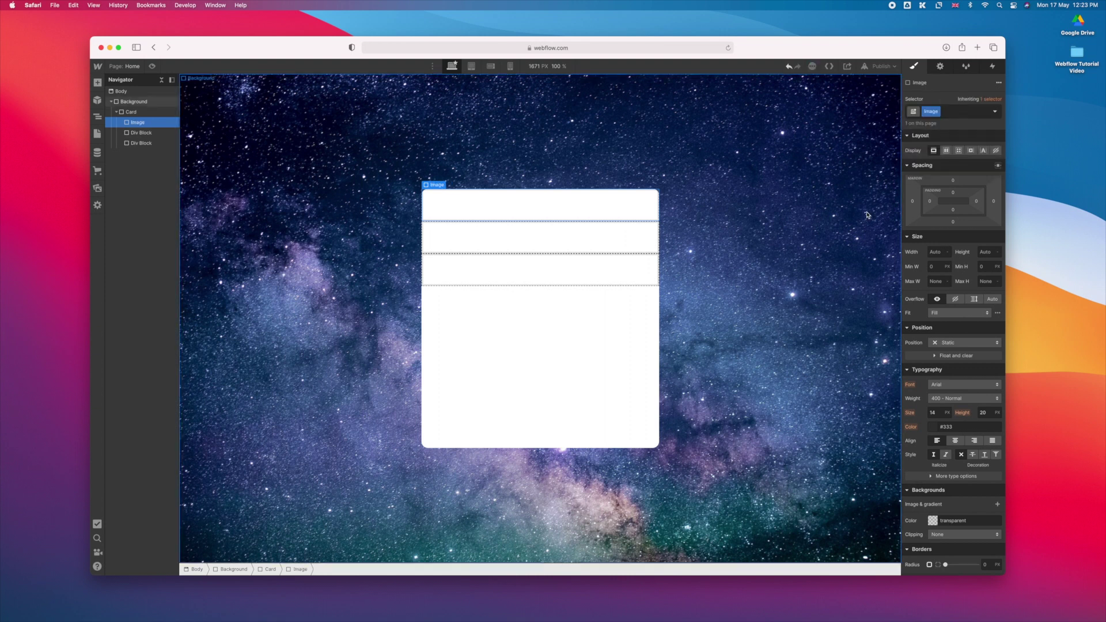
# Assign a new class named "Text Wrapper" to the second div block inside the Card
pyautogui.click(542, 251)
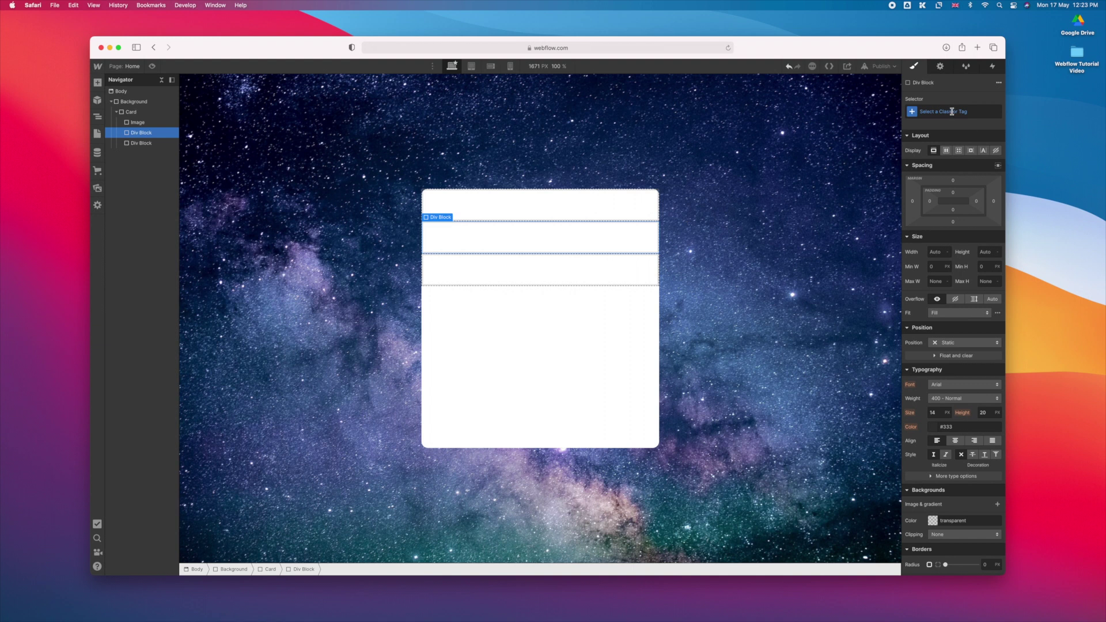
pyautogui.click(952, 111)
pyautogui.write('Text Wrapper')
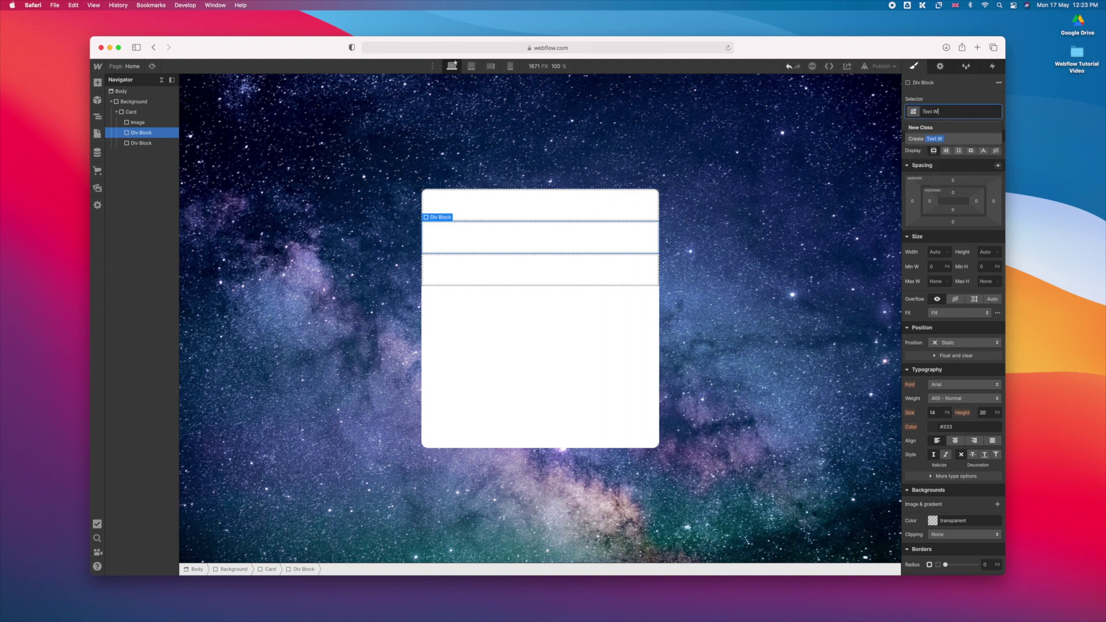
pyautogui.press('Return')
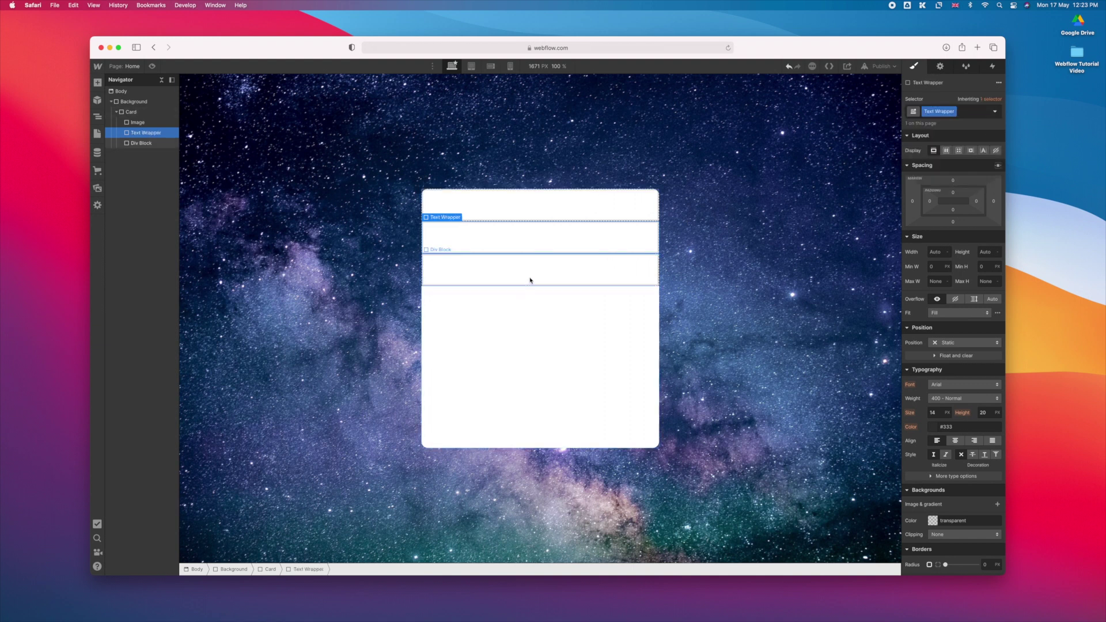
# Assign a new class named "Social Media Wrapper" to the third div block inside the Card
pyautogui.click(530, 279)
pyautogui.click(943, 112)
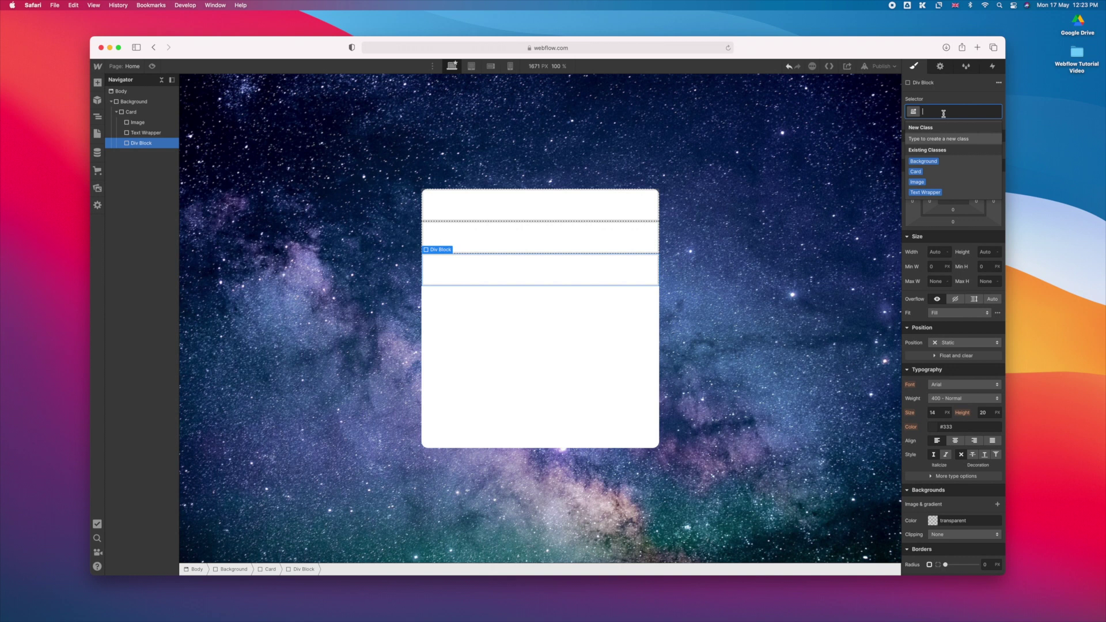
pyautogui.write('Social Media Wrapper')
pyautogui.press('Return')
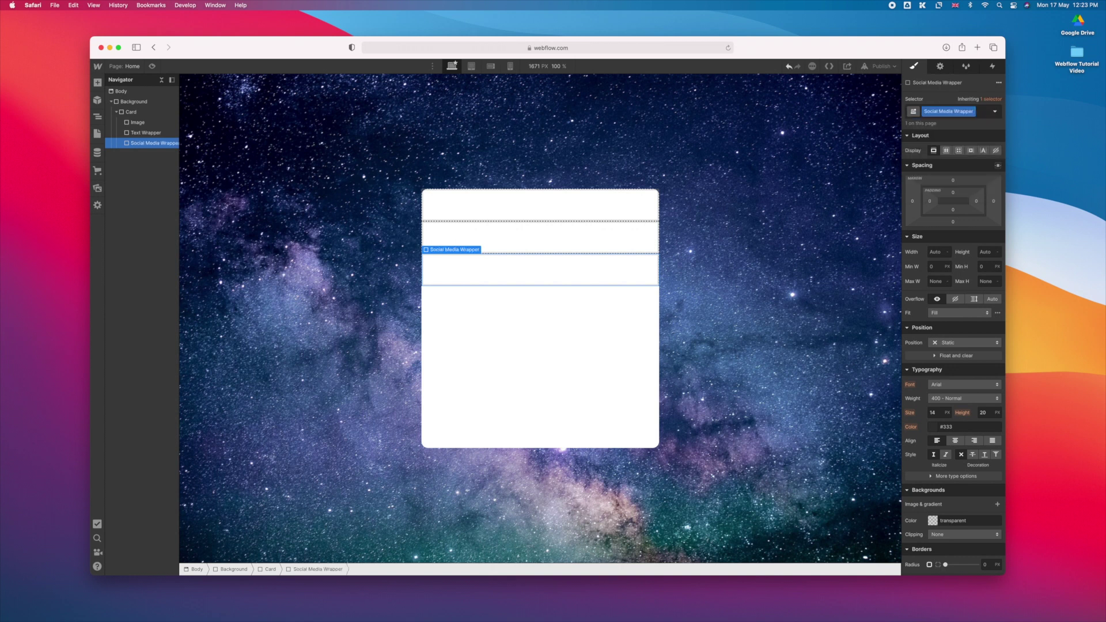
# Set the Image div block's width to 100% and its height to 40%
pyautogui.click(138, 124)
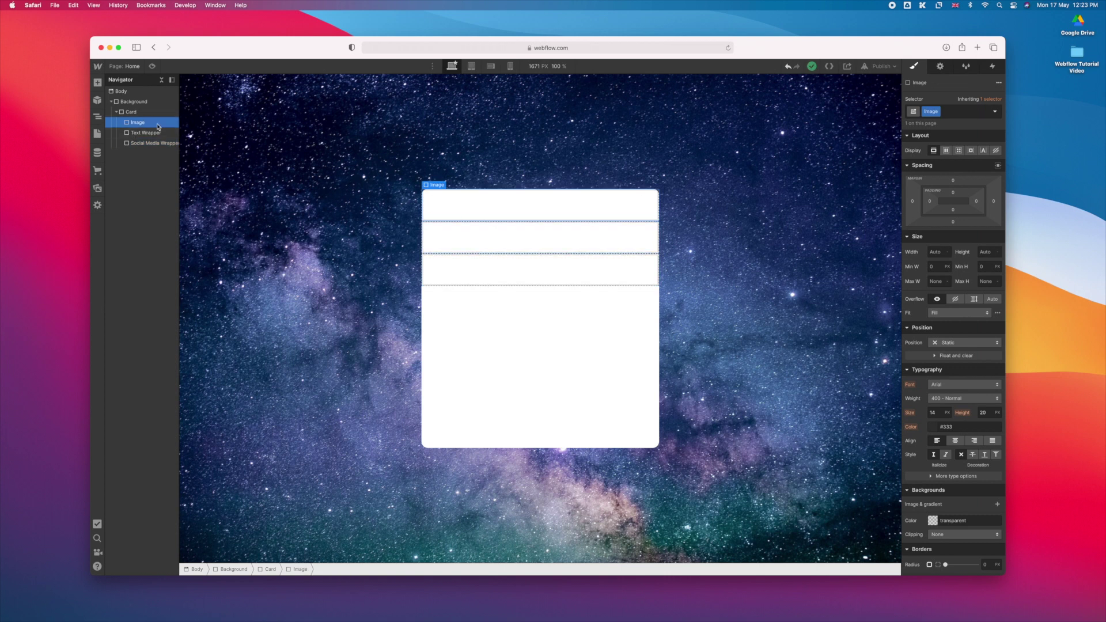
pyautogui.click(937, 252)
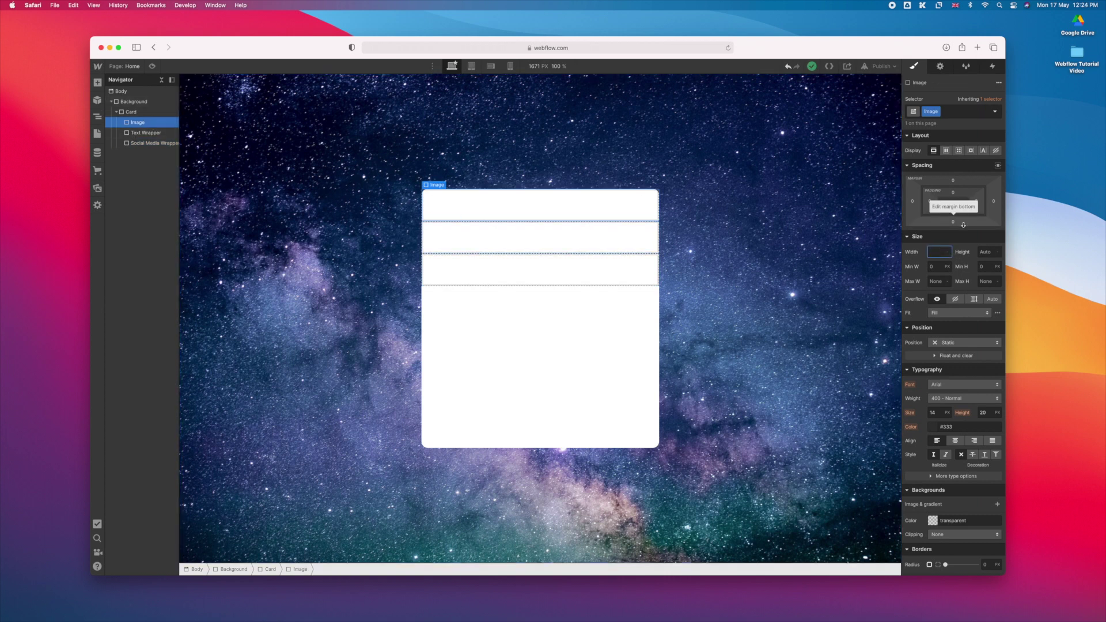
pyautogui.write('100%')
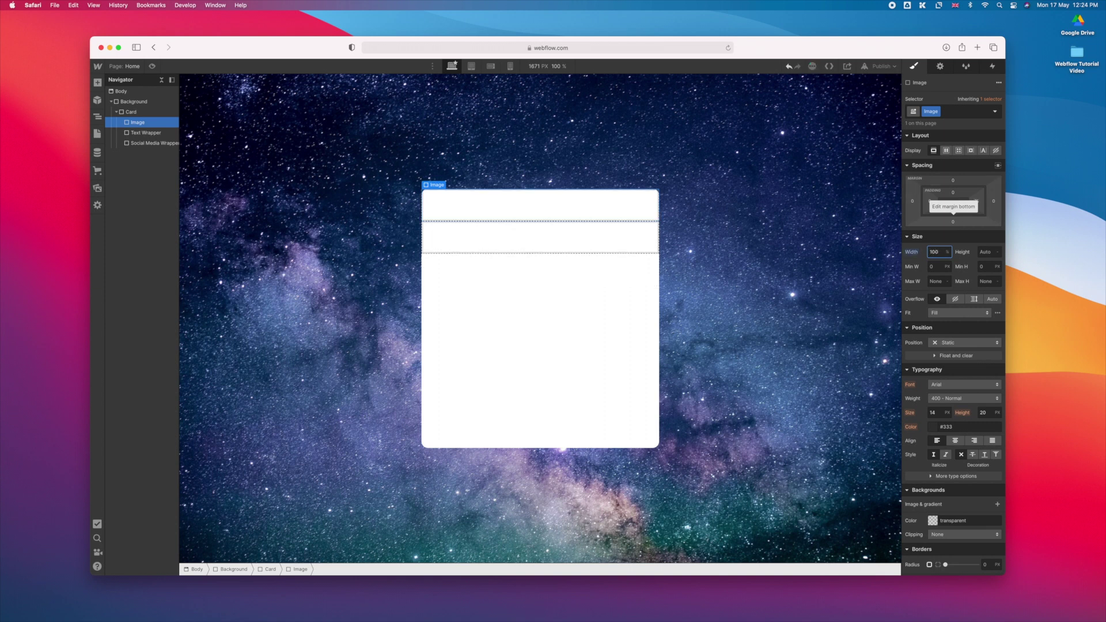
pyautogui.click(982, 252)
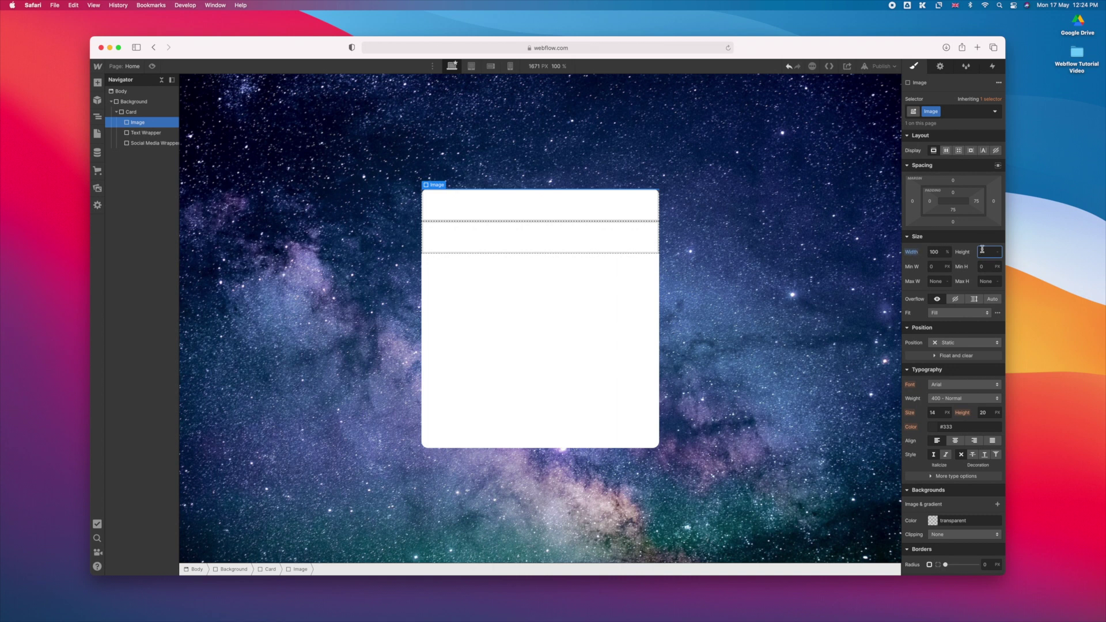
pyautogui.write('30%')
pyautogui.hotkey('shift', 'Up')
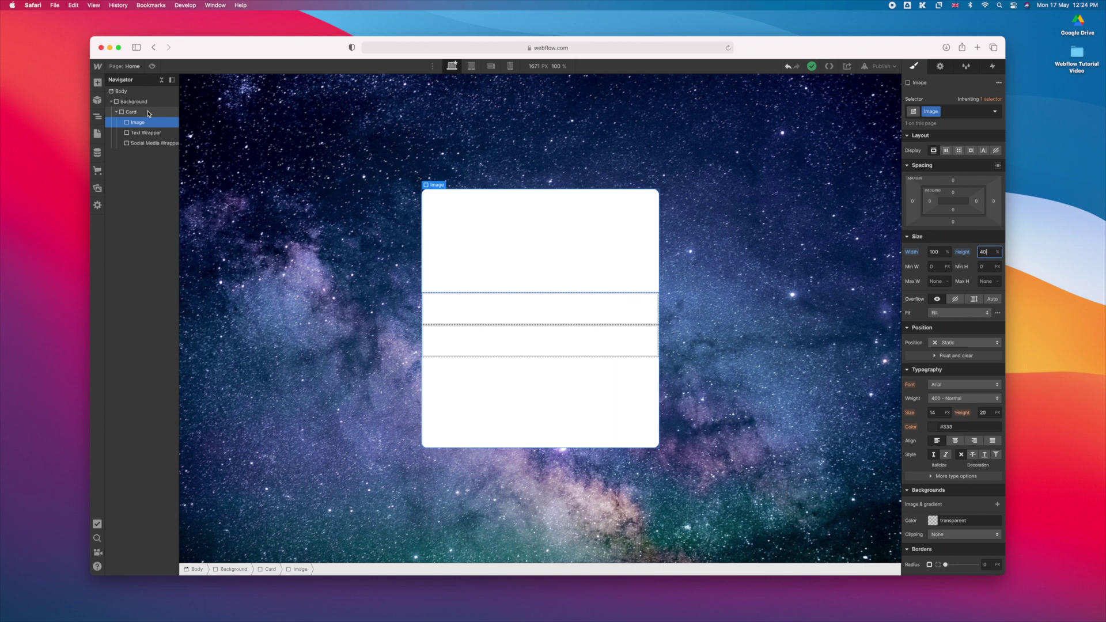
# Upload IMG_1152.jpg as the Image div block's background, sized to cover, centered and without tiling
pyautogui.click(144, 124)
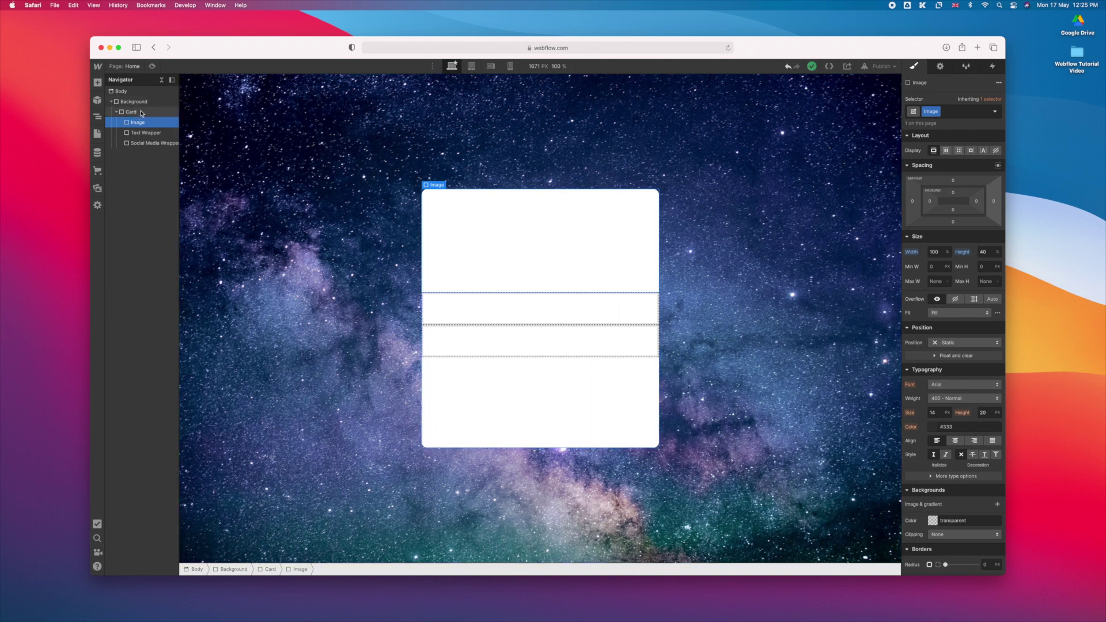
pyautogui.scroll(-5, 979, 333)
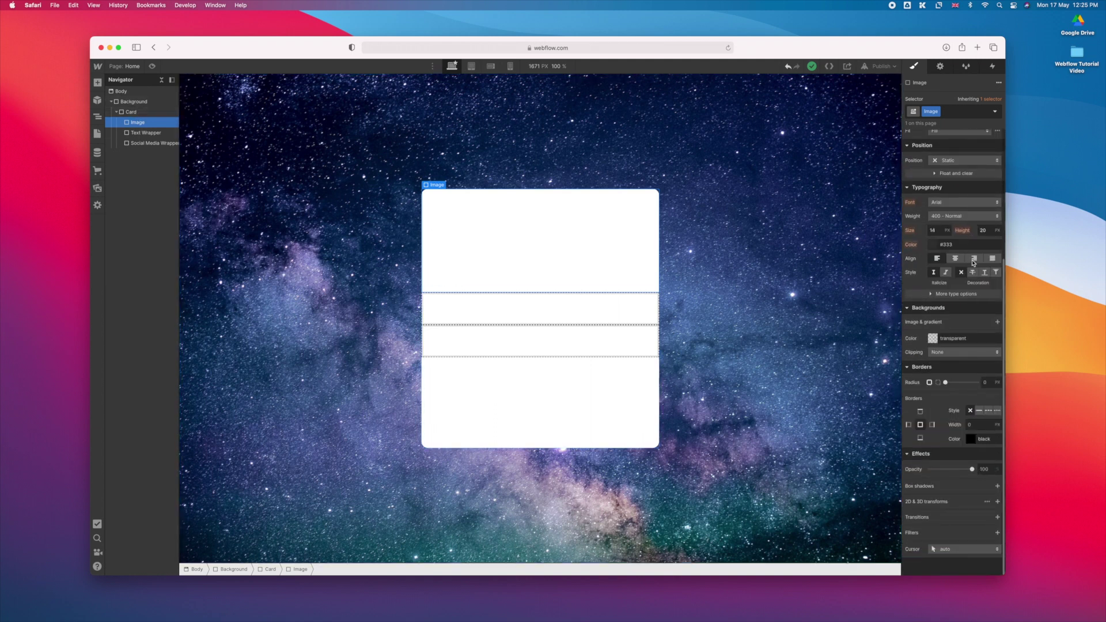
pyautogui.click(996, 323)
pyautogui.click(963, 415)
pyautogui.click(941, 465)
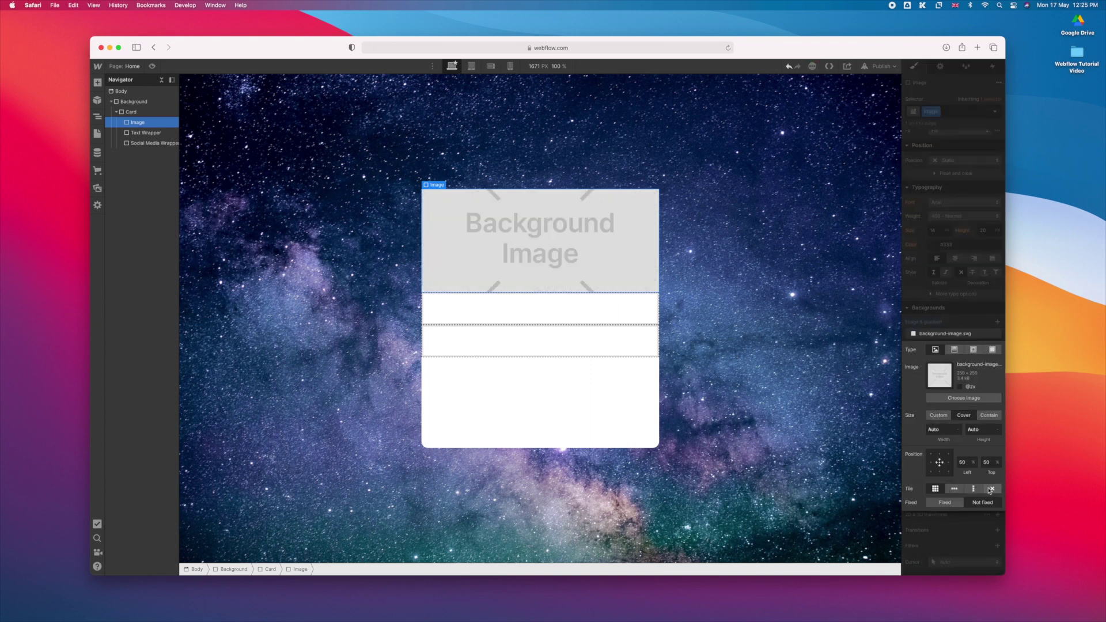
pyautogui.click(947, 333)
pyautogui.click(955, 339)
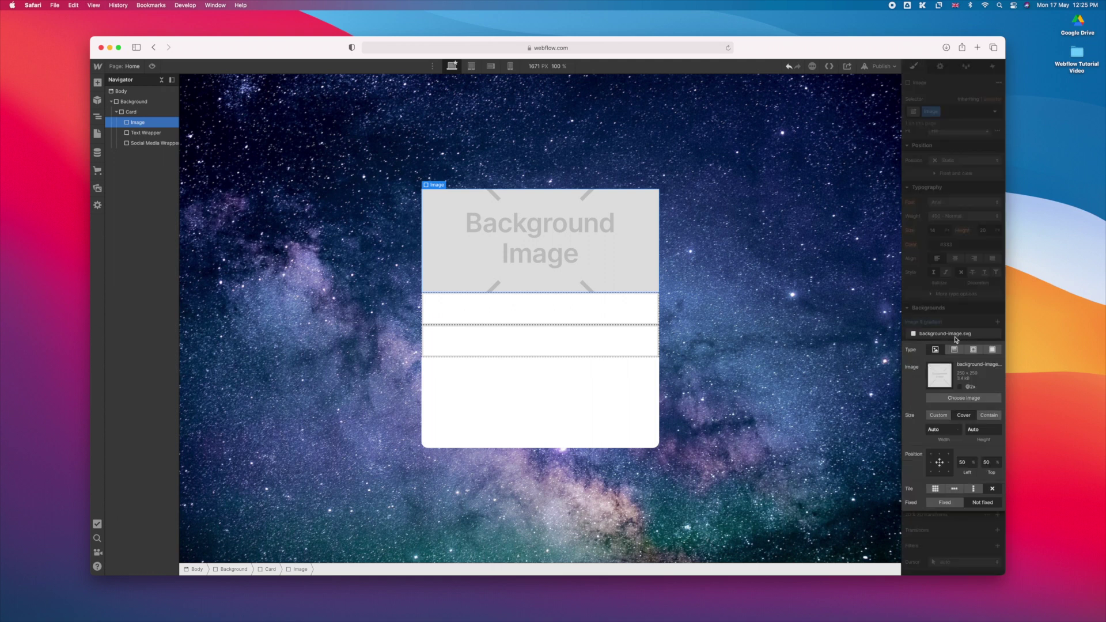
pyautogui.click(961, 401)
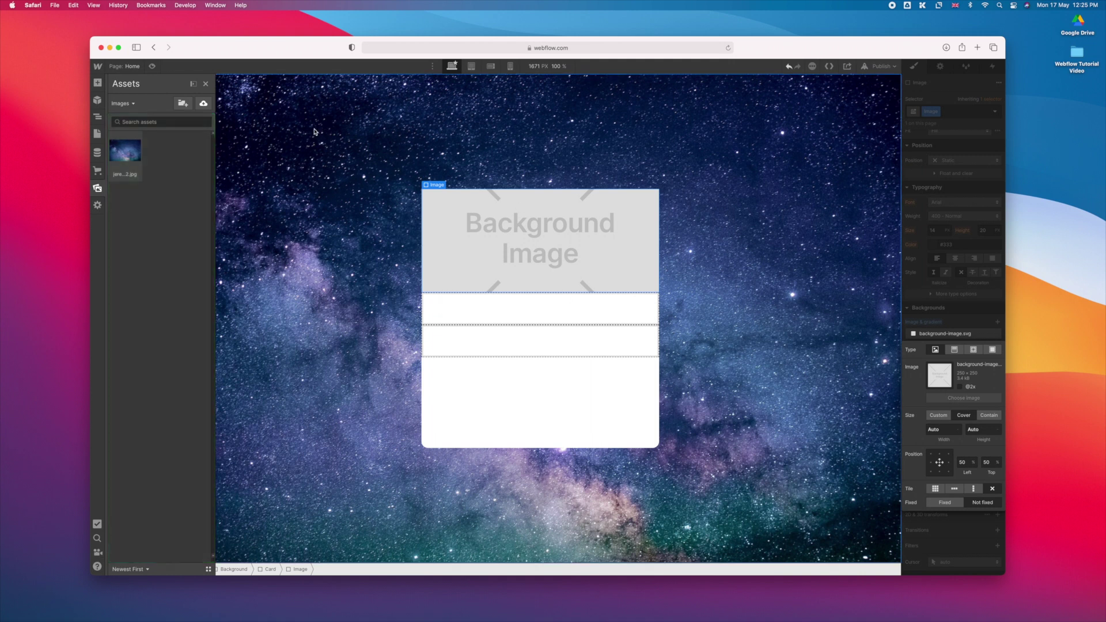
pyautogui.click(203, 104)
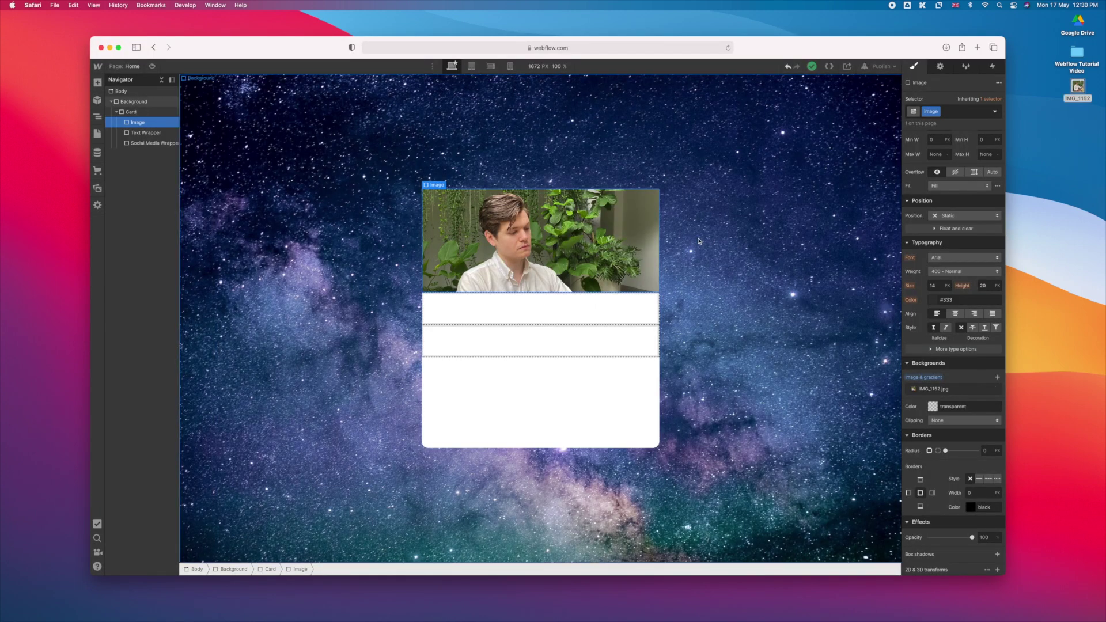
# Round only the top-left and top-right corners of the Image div block with a 15 px radius
pyautogui.click(989, 451)
pyautogui.write('15')
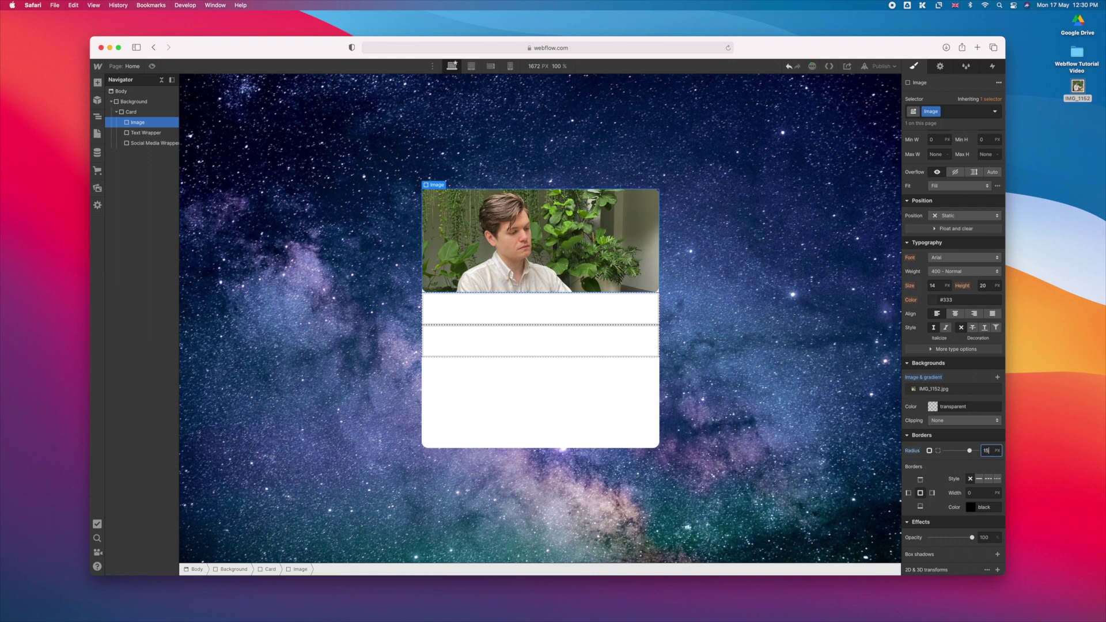
pyautogui.click(938, 451)
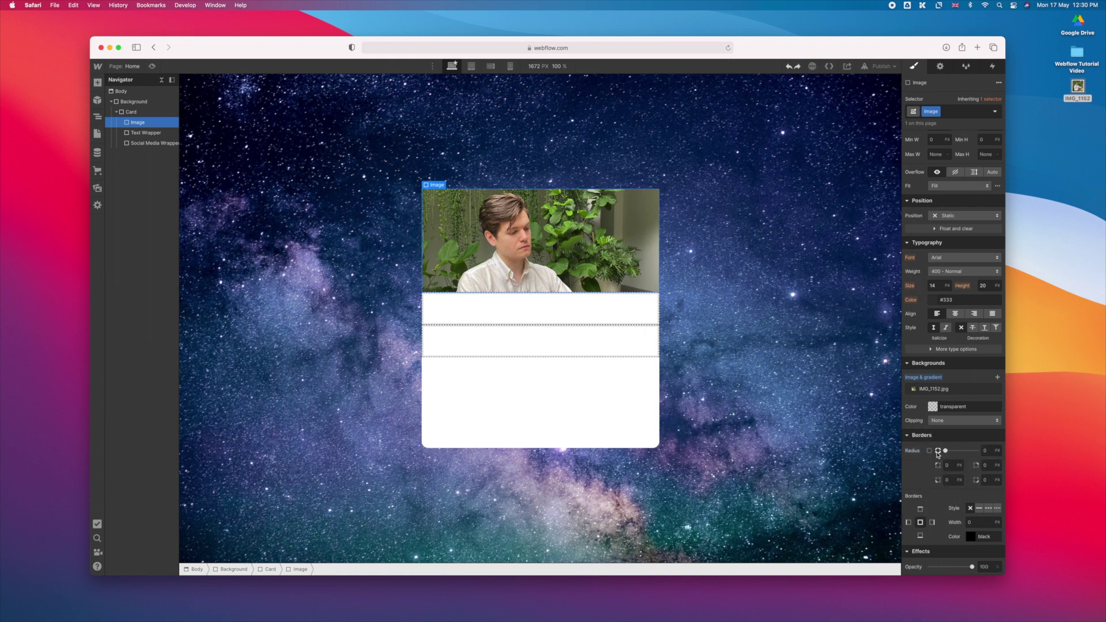
pyautogui.click(949, 465)
pyautogui.click(991, 467)
pyautogui.click(614, 402)
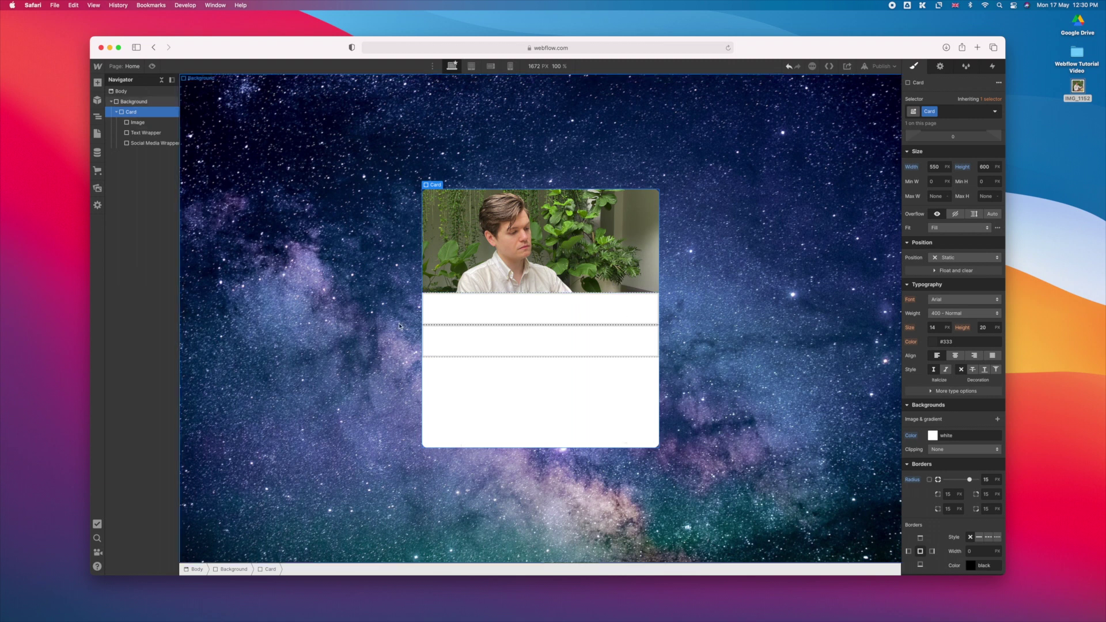
pyautogui.click(561, 260)
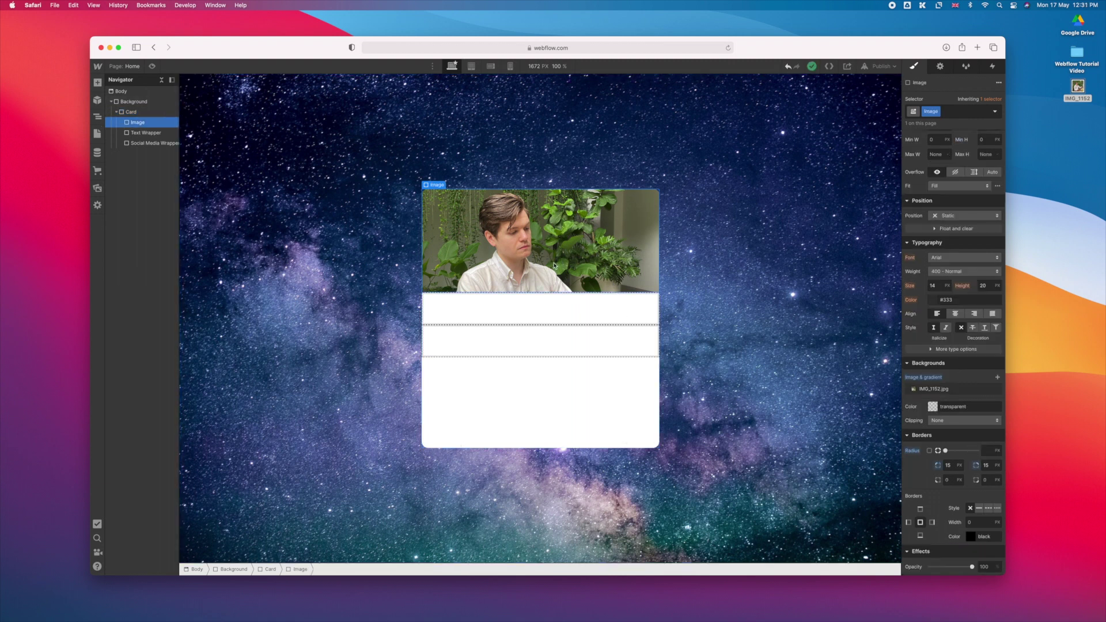
# Add an H1 heading with a paragraph below it inside the Text Wrapper div block
pyautogui.click(152, 133)
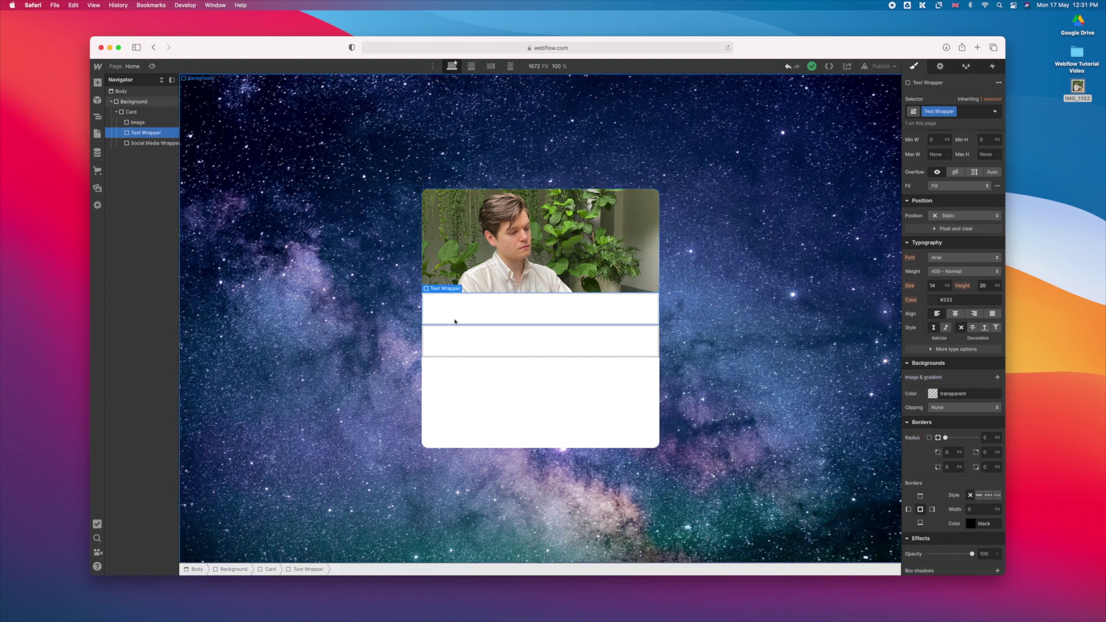
pyautogui.press('a')
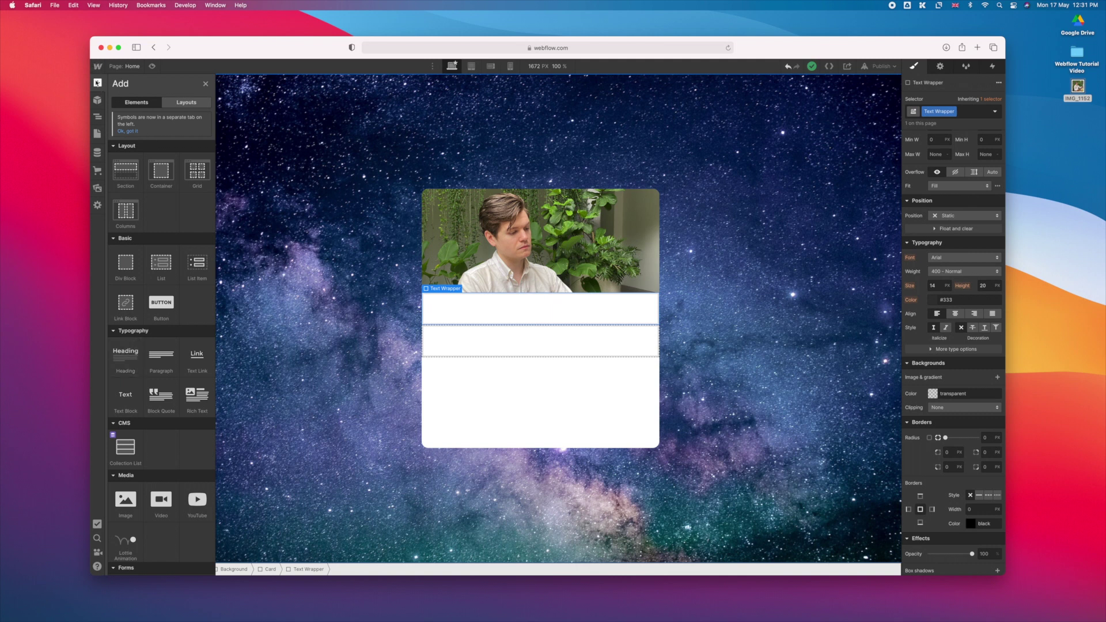
pyautogui.moveTo(120, 352); pyautogui.dragTo(505, 302)
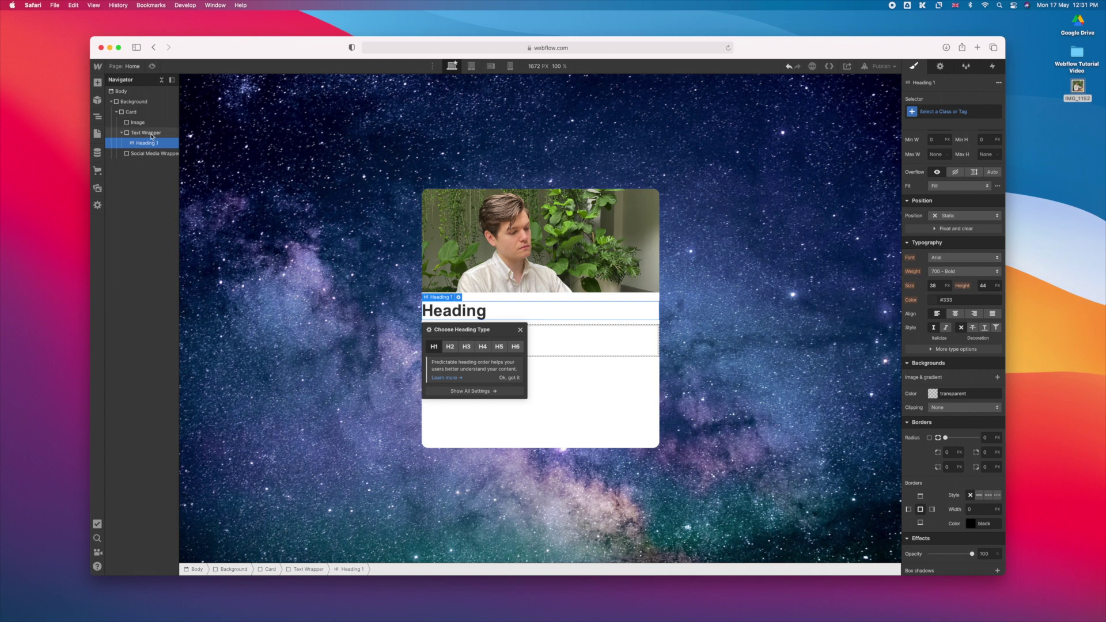
pyautogui.click(520, 329)
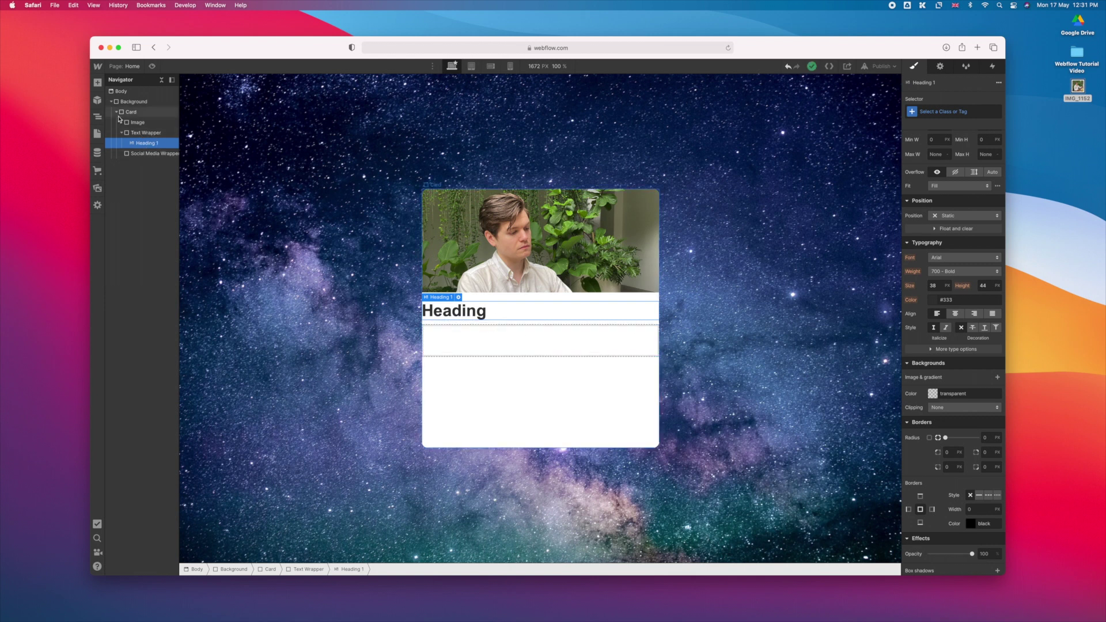
pyautogui.click(97, 84)
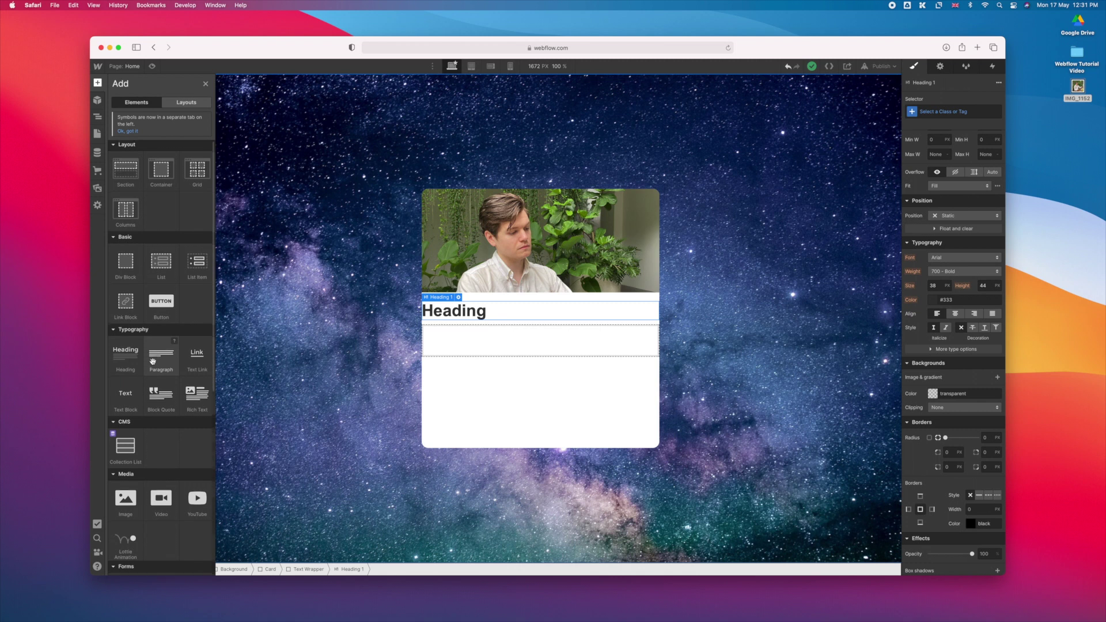
pyautogui.moveTo(155, 354); pyautogui.dragTo(481, 320)
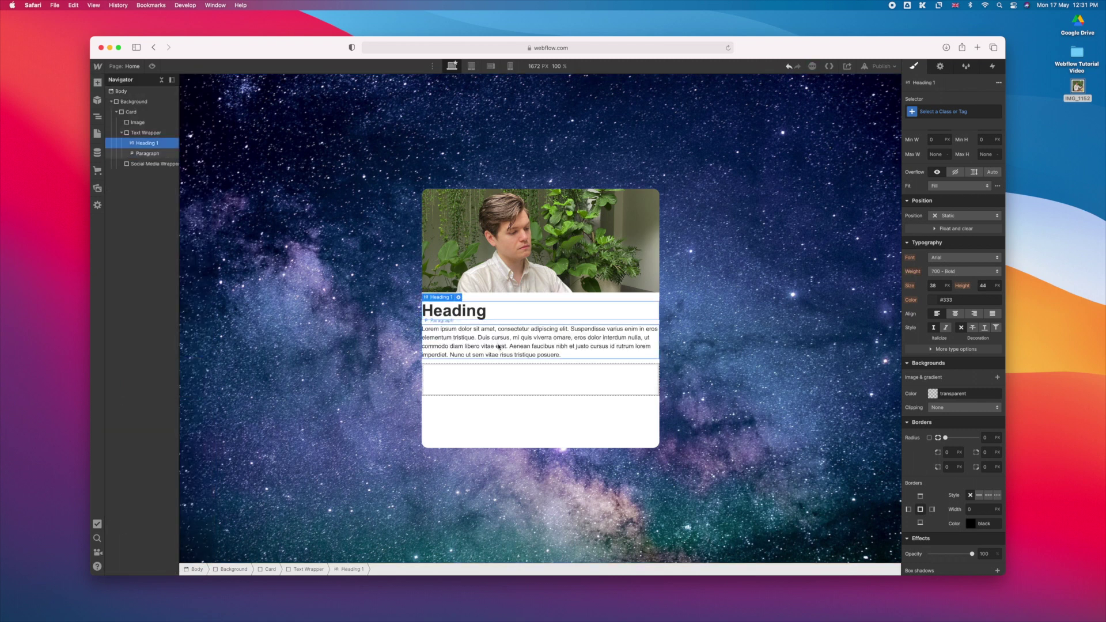
# Replace the heading's placeholder text with the profile owner's full name
pyautogui.doubleClick(456, 311)
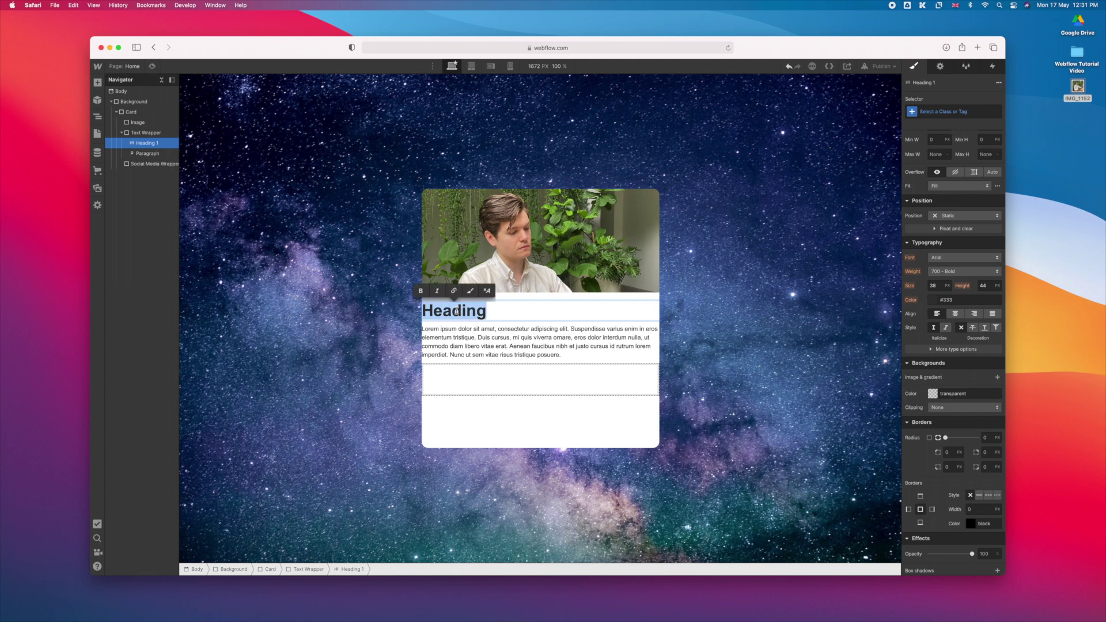
pyautogui.click(466, 333)
pyautogui.click(478, 321)
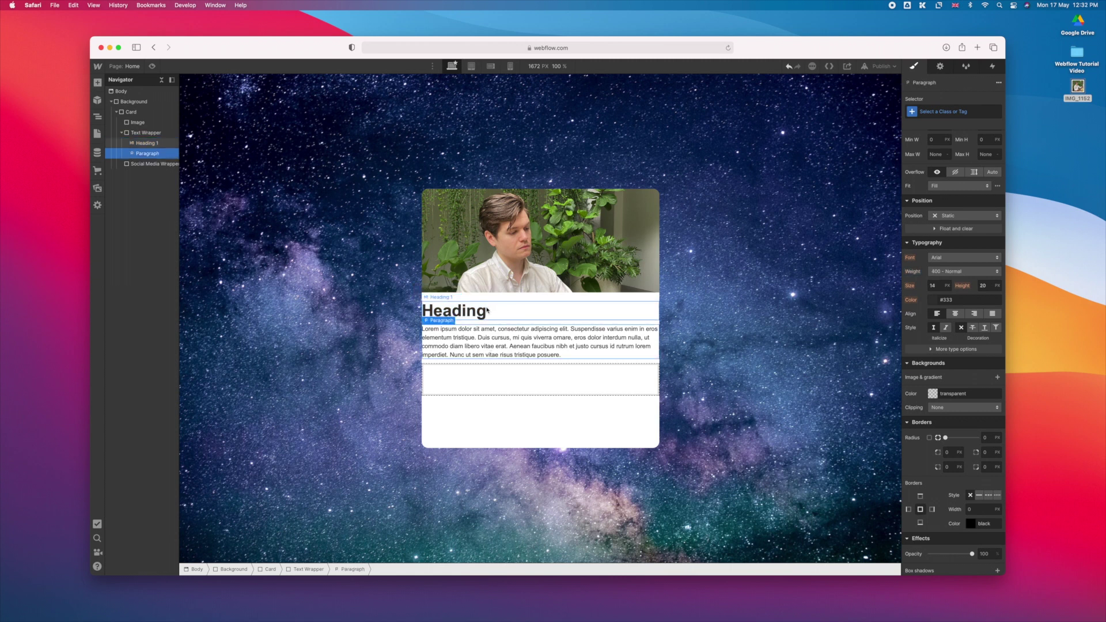
pyautogui.click(485, 315)
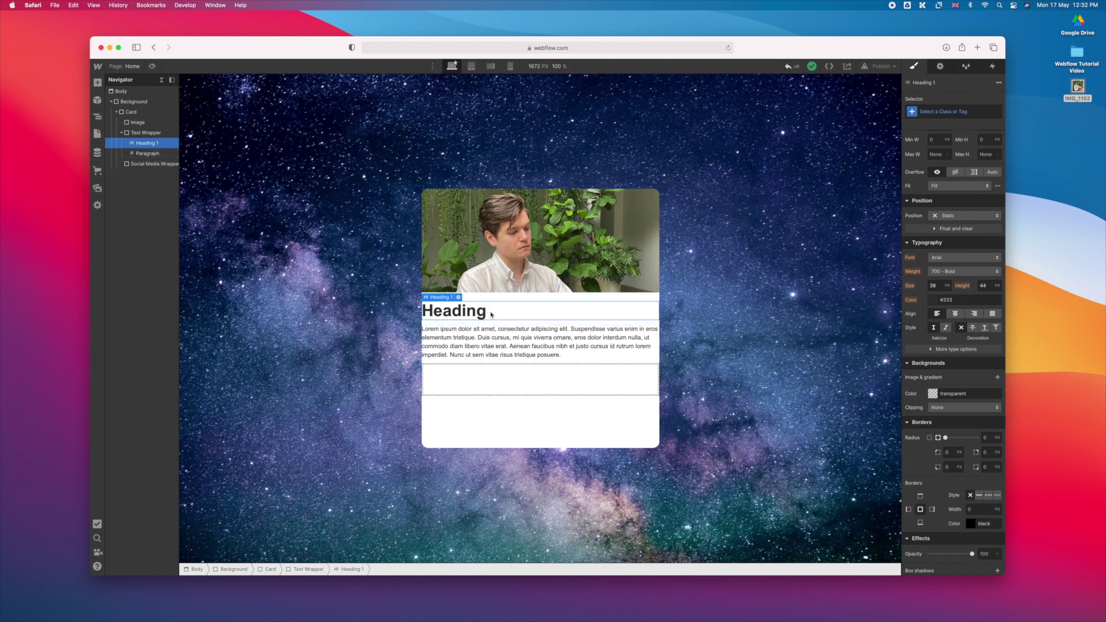
pyautogui.doubleClick(464, 312)
pyautogui.write('Kieran Glover')
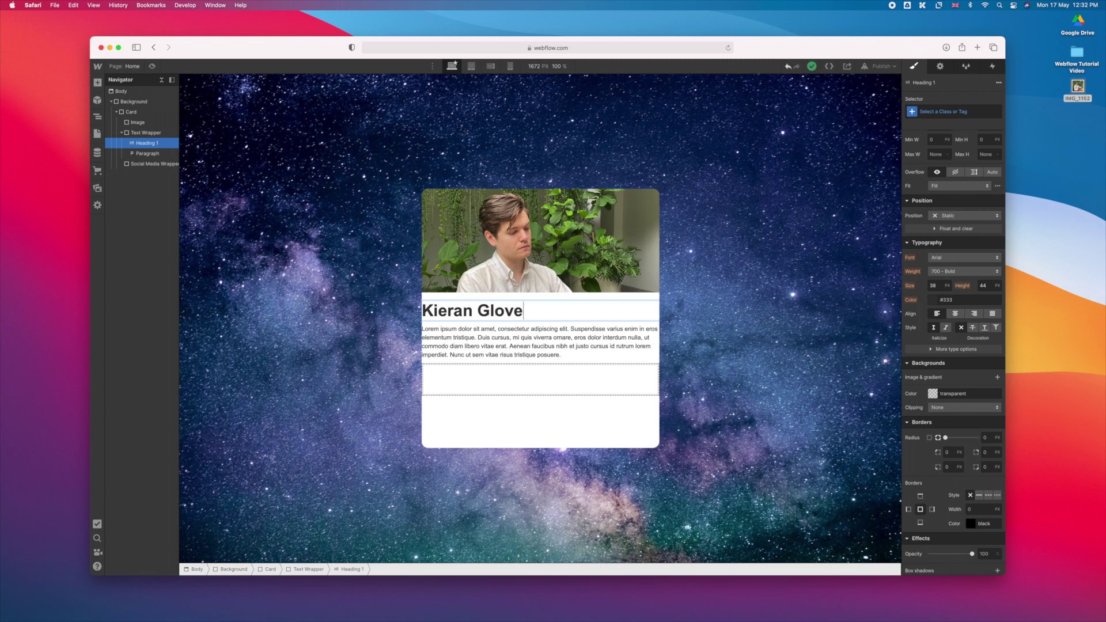
# Replace the paragraph's placeholder text with "Web Designer & YouTuber"
pyautogui.click(497, 337)
pyautogui.doubleClick(497, 336)
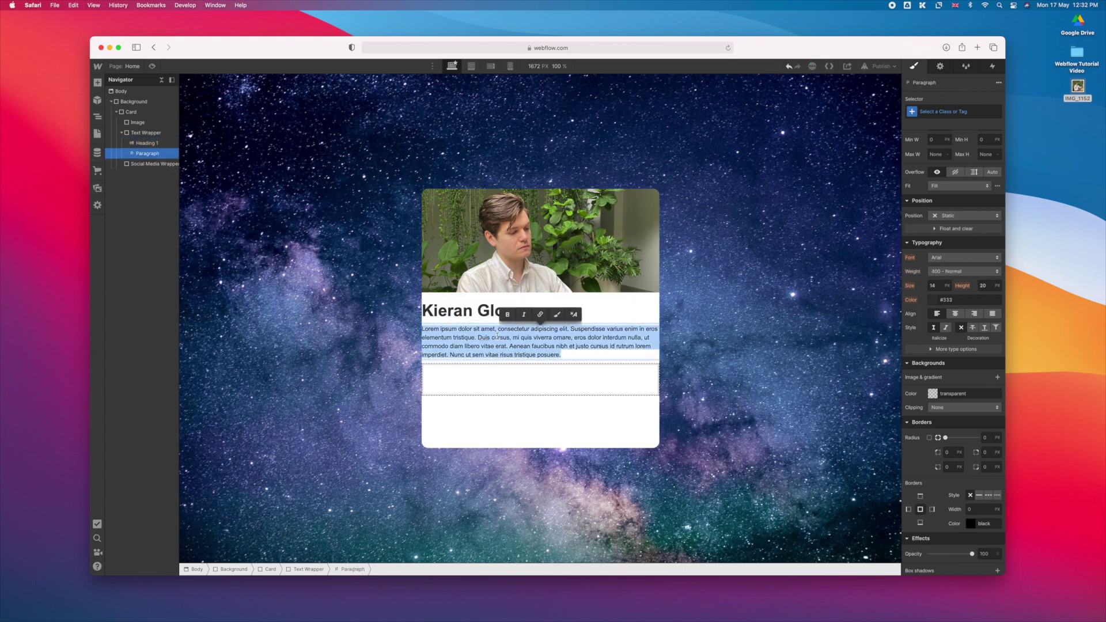
pyautogui.write('Web Designer & YouTuber')
pyautogui.press('Escape')
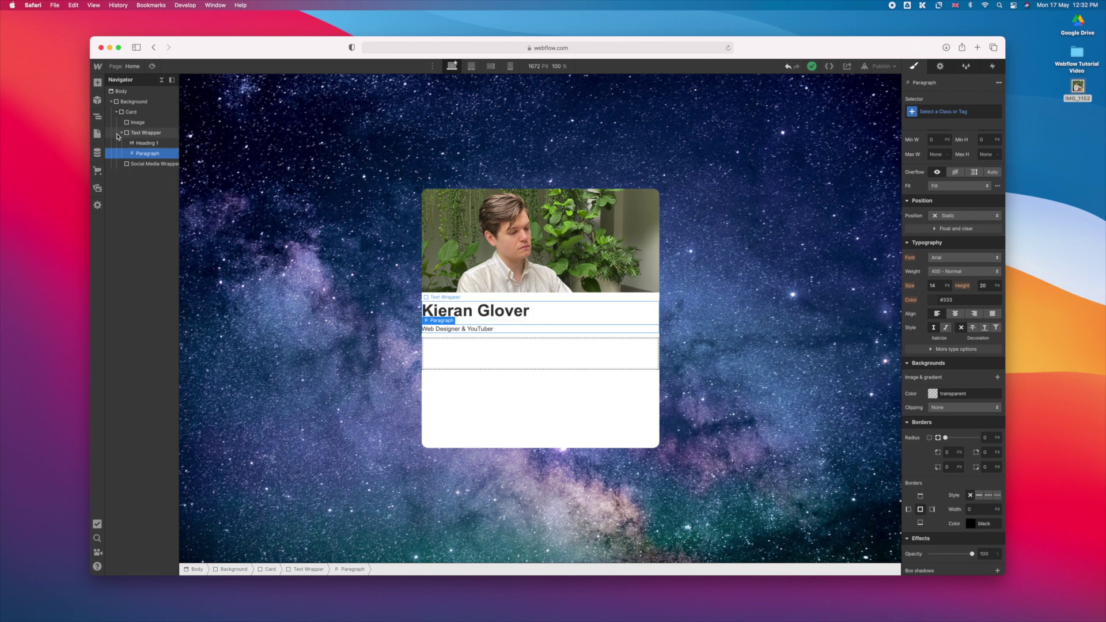
# Give the Text Wrapper div block 35 px of padding on all four sides
pyautogui.click(149, 133)
pyautogui.scroll(5, 910, 211)
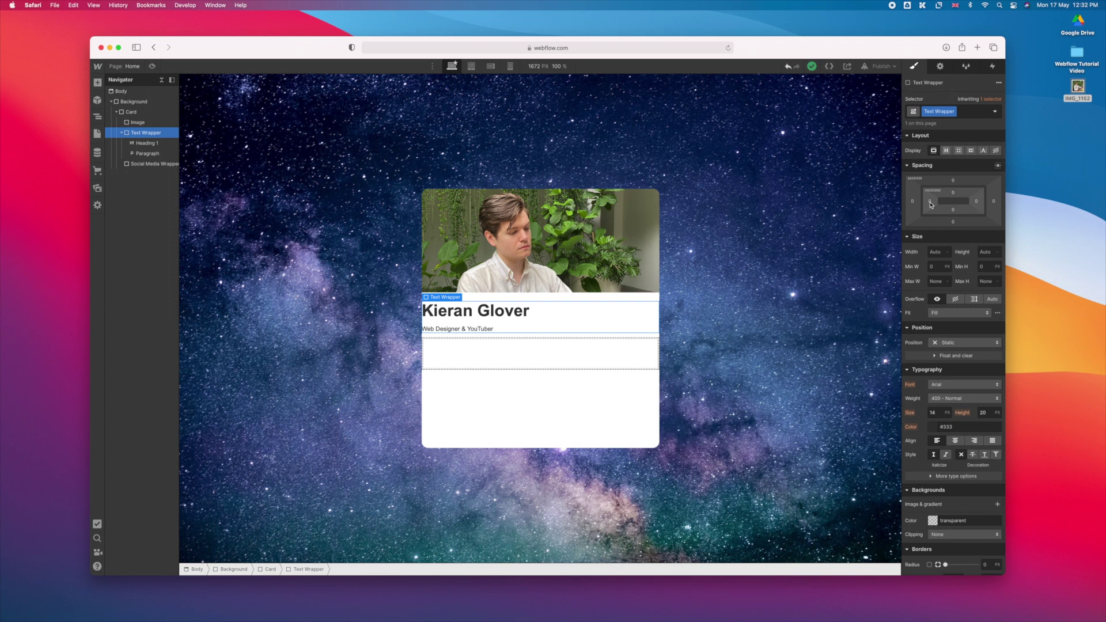
pyautogui.moveTo(930, 204); pyautogui.dragTo(944, 205)
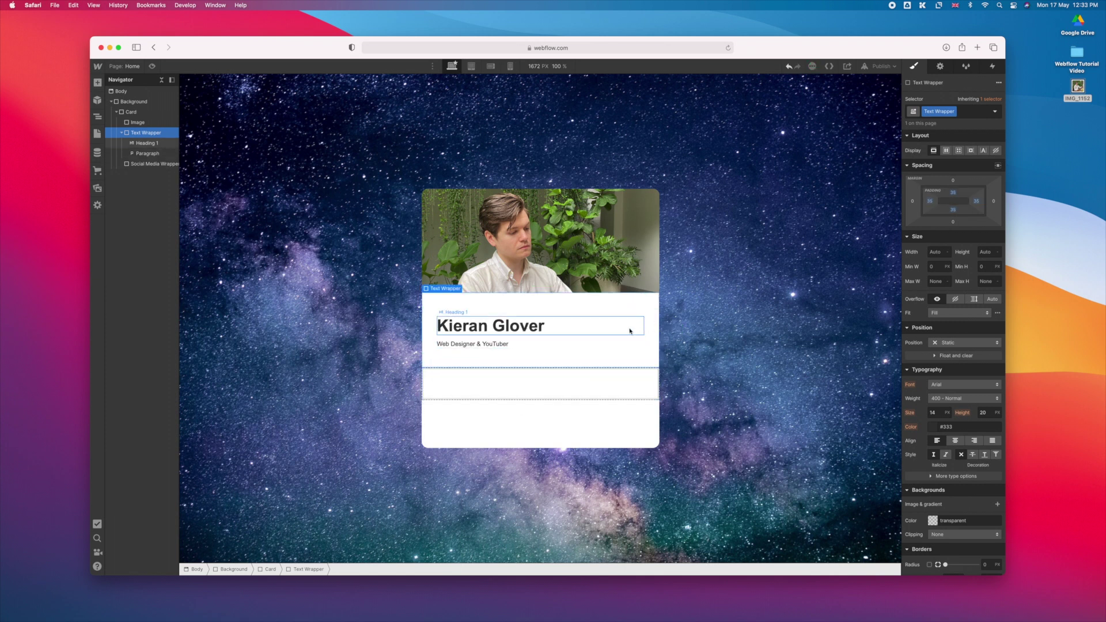
pyautogui.click(525, 332)
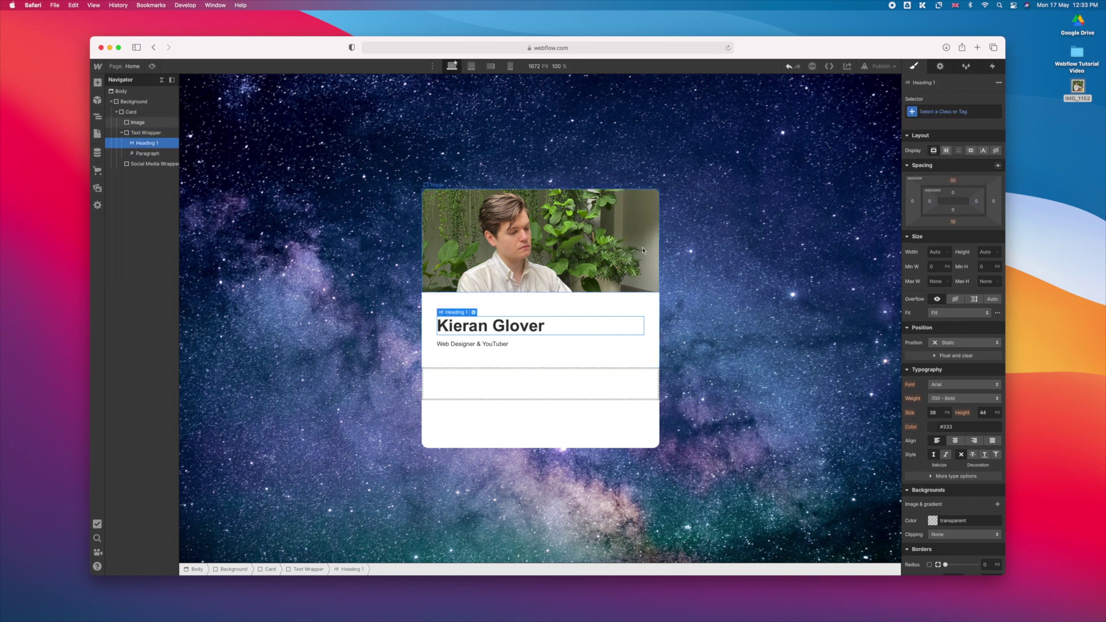
# Assign a new class named Main Heading to the H1 heading in the Text Wrapper
pyautogui.click(928, 114)
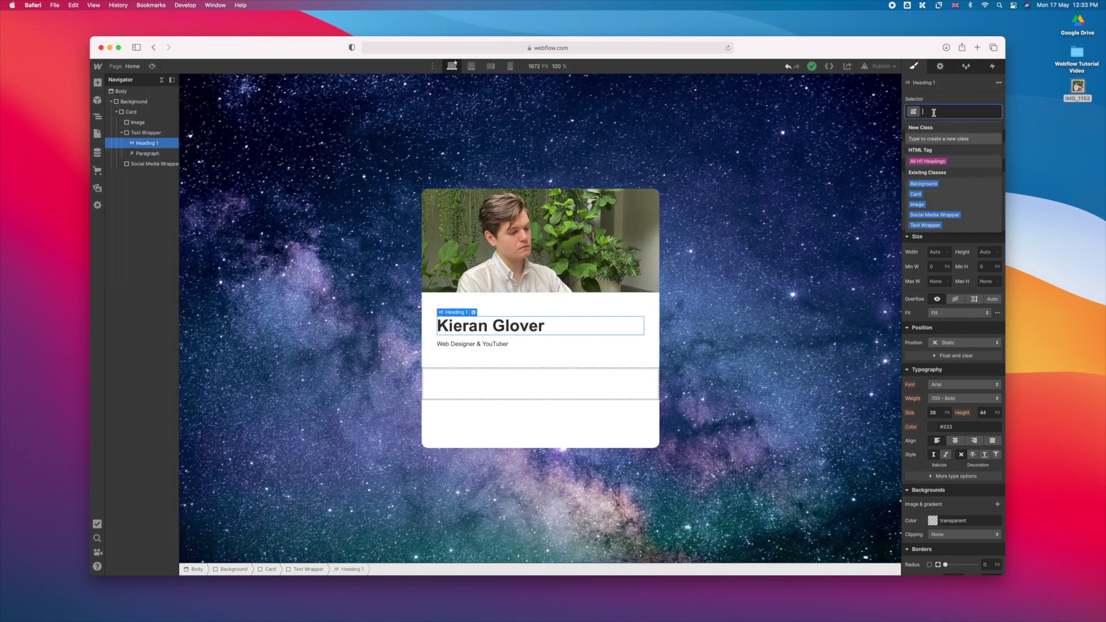
pyautogui.write('Main Heading')
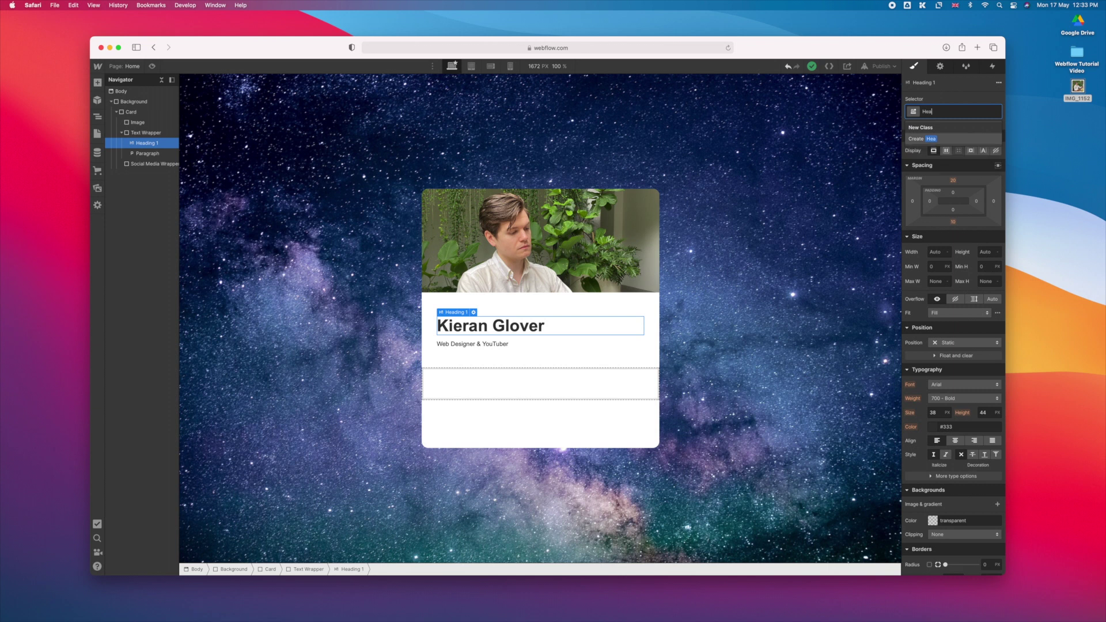
pyautogui.press('Return')
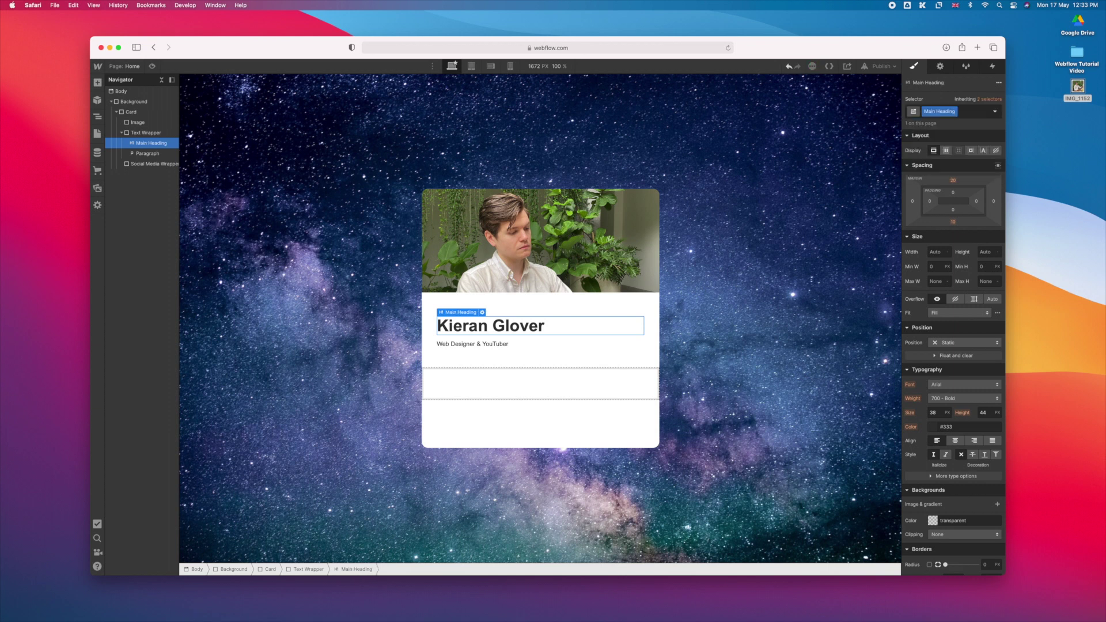
# Style the Main Heading in Open Sans, weight 800 - Extra Bold, size 42 px, with a near-black text colour
pyautogui.scroll(-3, 953, 250)
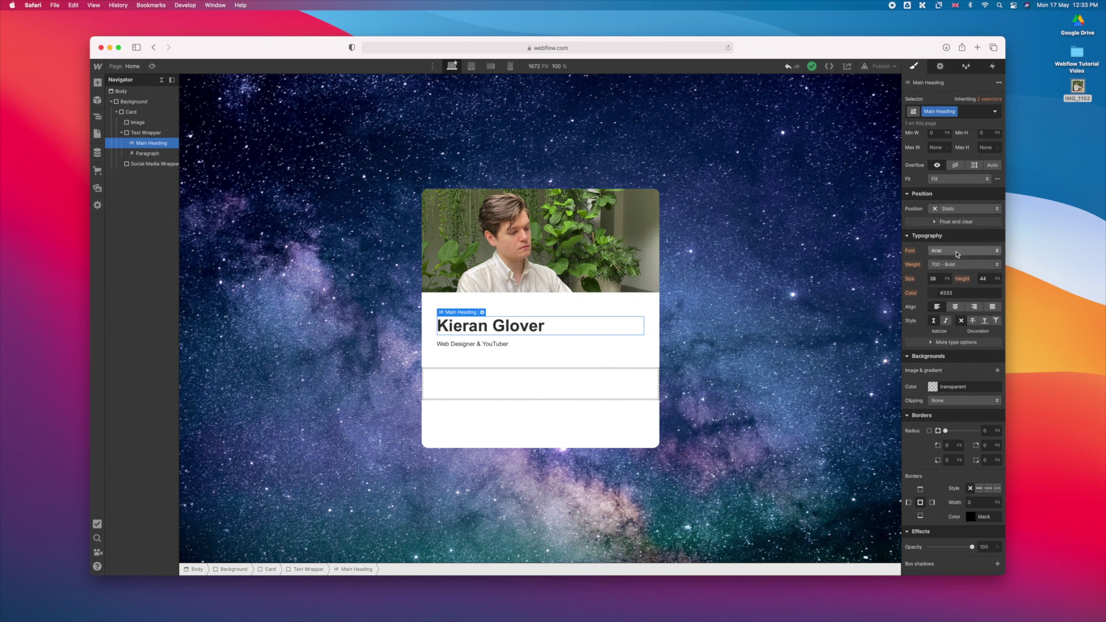
pyautogui.click(957, 251)
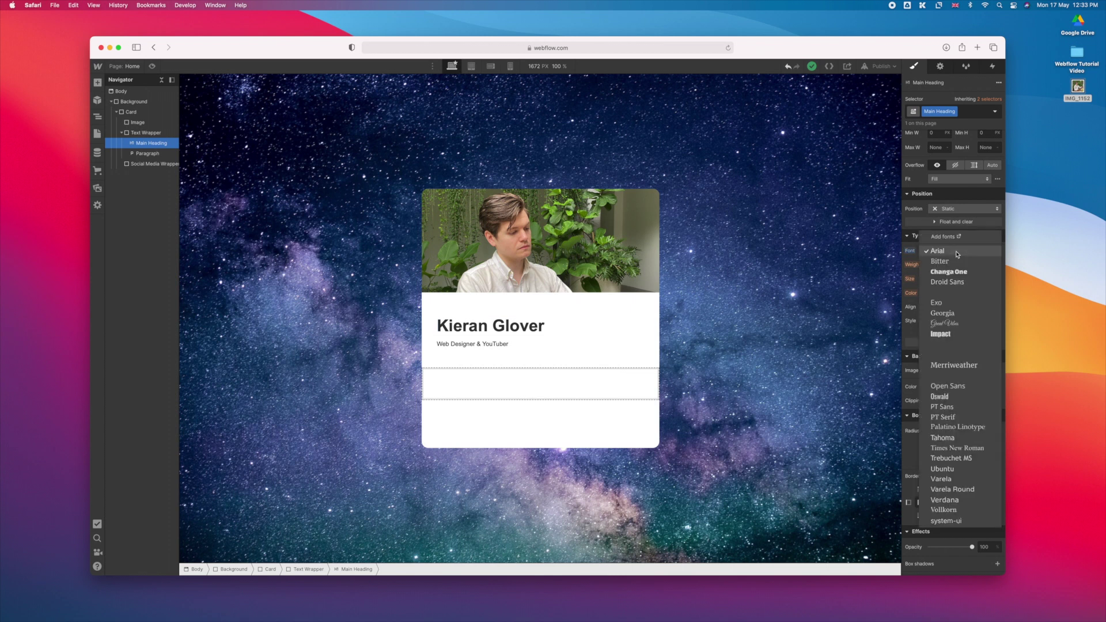
pyautogui.click(950, 386)
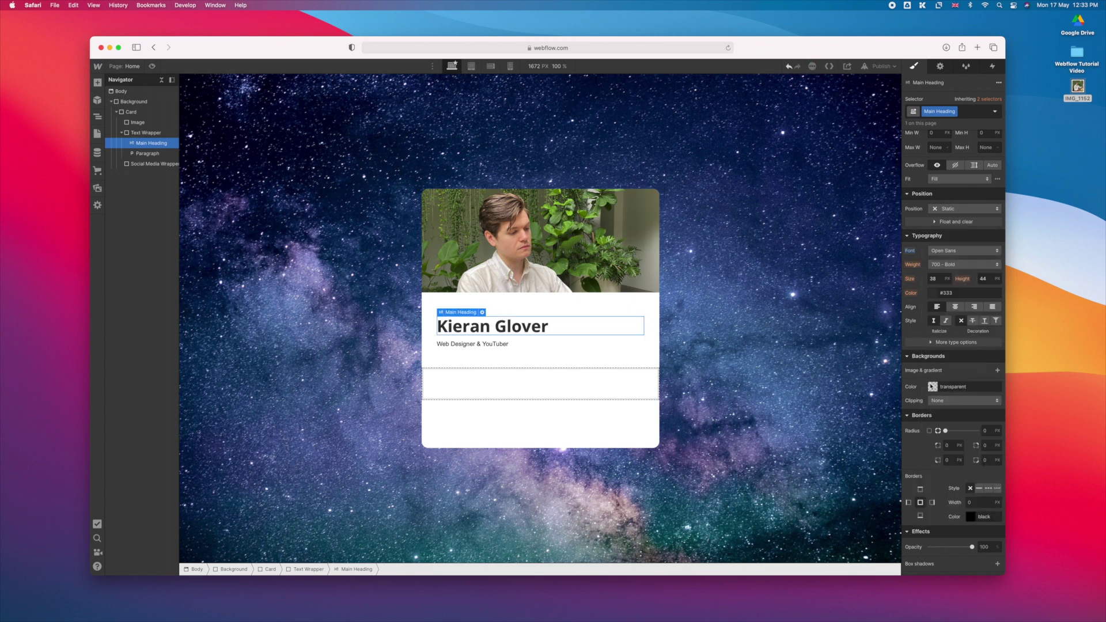
pyautogui.click(964, 265)
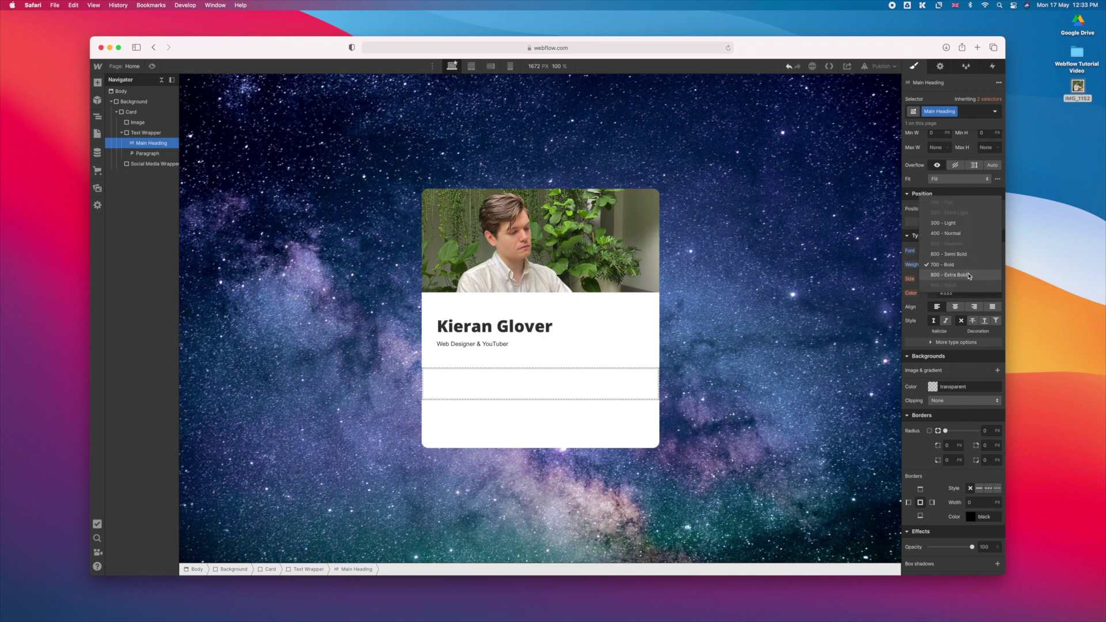
pyautogui.click(969, 276)
pyautogui.click(936, 295)
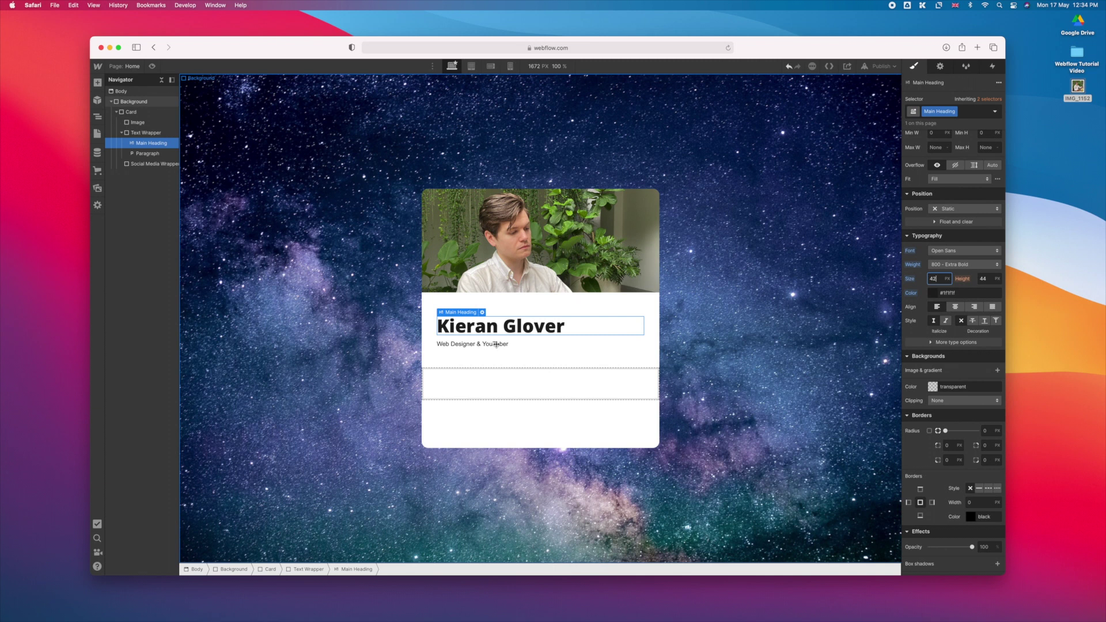
pyautogui.press('Escape')
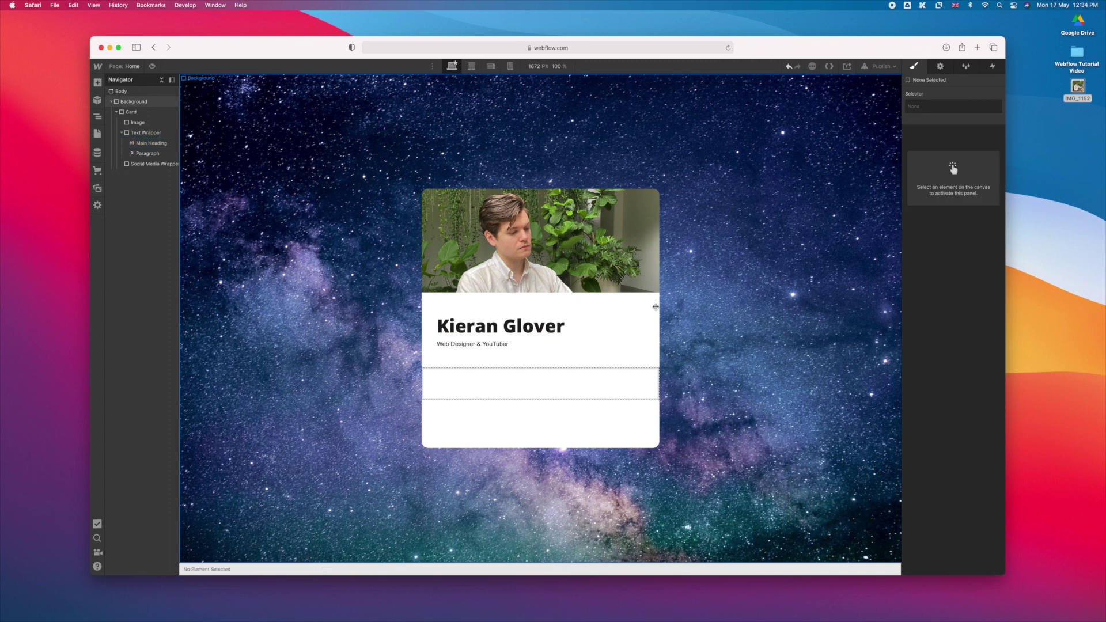
# Assign a new class named Sub Title to the "Web Designer & YouTuber" paragraph
pyautogui.click(471, 344)
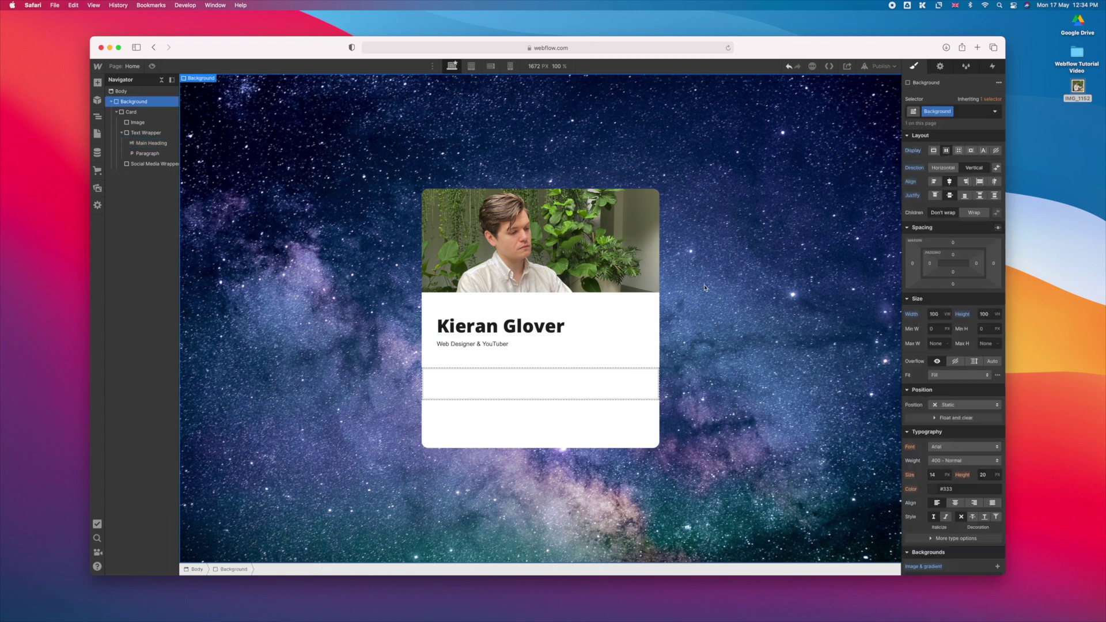
pyautogui.click(489, 348)
pyautogui.press('super+Return')
pyautogui.write('Sub Title')
pyautogui.press('Return')
# Style the Sub Title in Open Sans, weight 400 - Normal, size 20 px, with text colour #3d3d3d
pyautogui.scroll(-3, 950, 288)
pyautogui.click(938, 272)
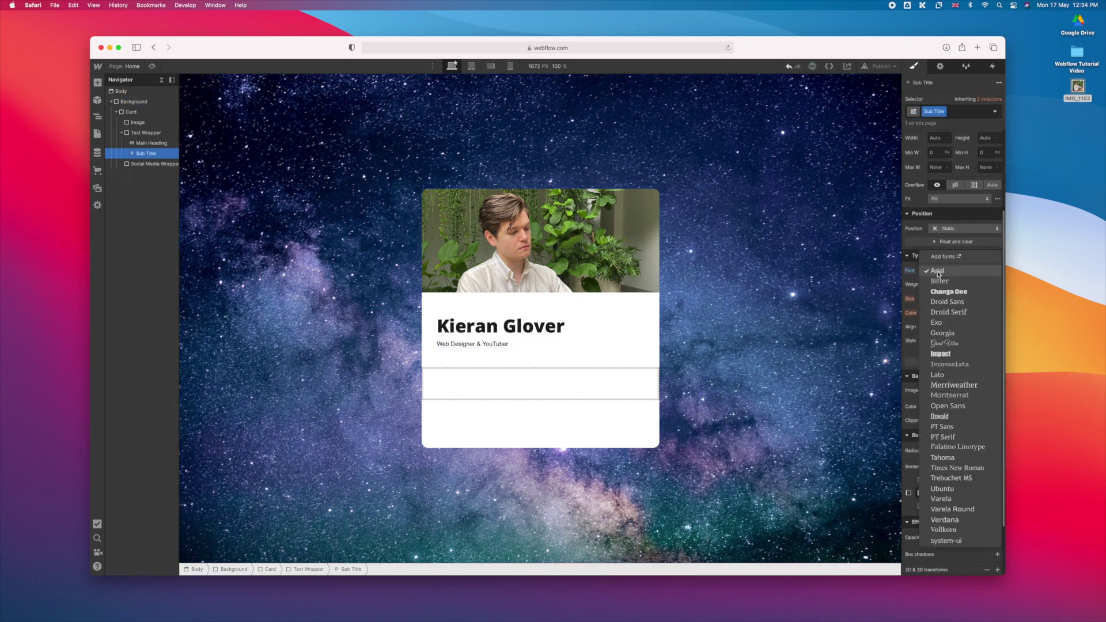
pyautogui.click(947, 406)
pyautogui.click(936, 298)
pyautogui.write('18')
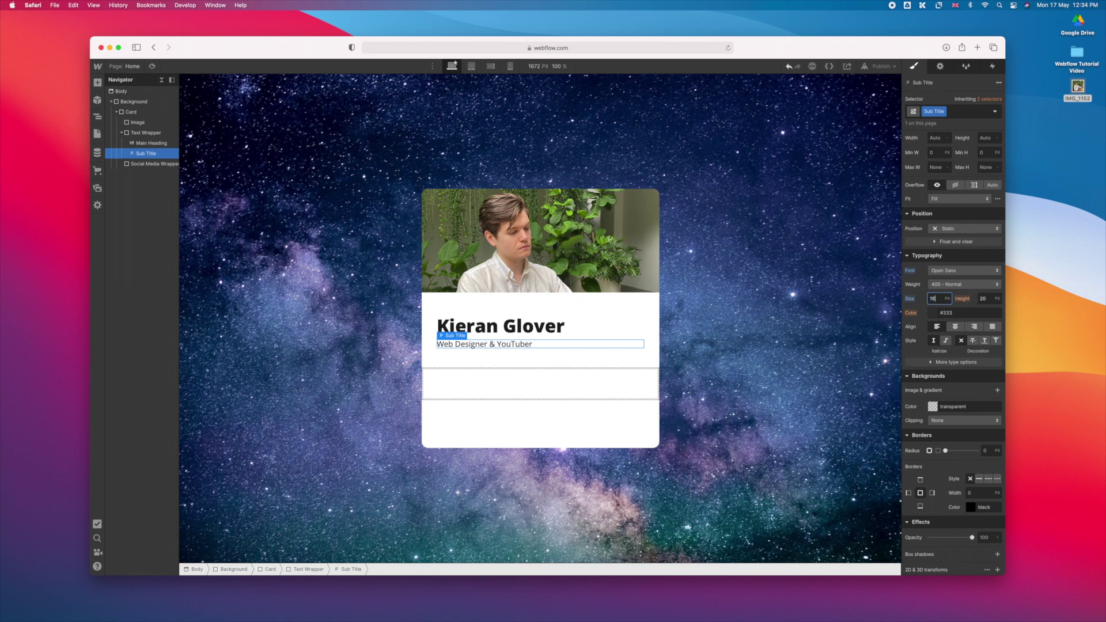
pyautogui.click(956, 284)
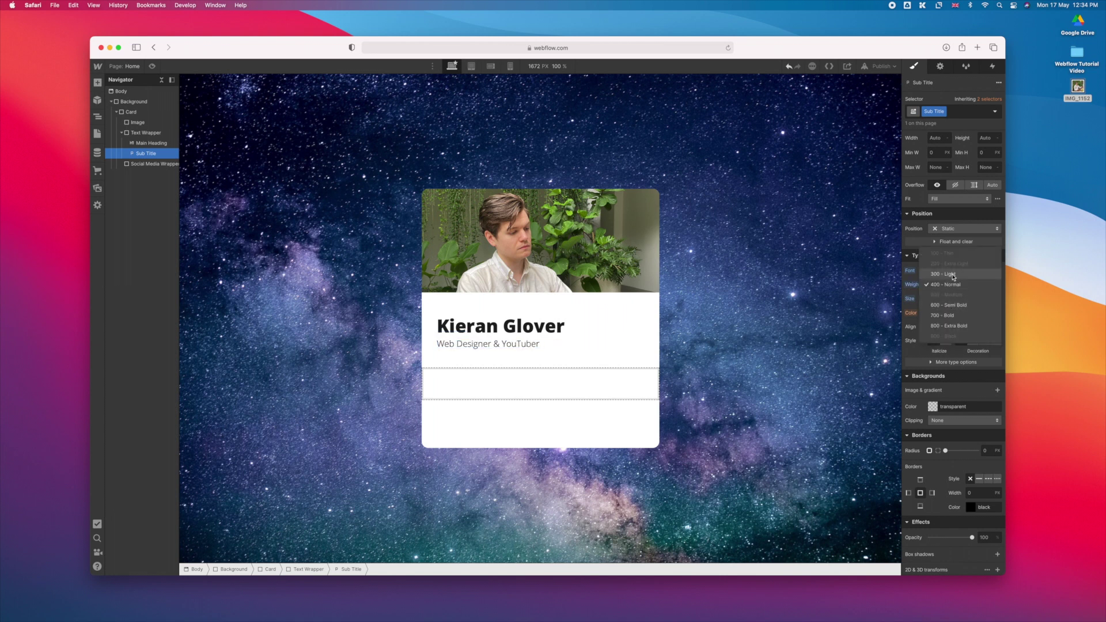
pyautogui.click(950, 284)
pyautogui.click(932, 313)
pyautogui.click(905, 373)
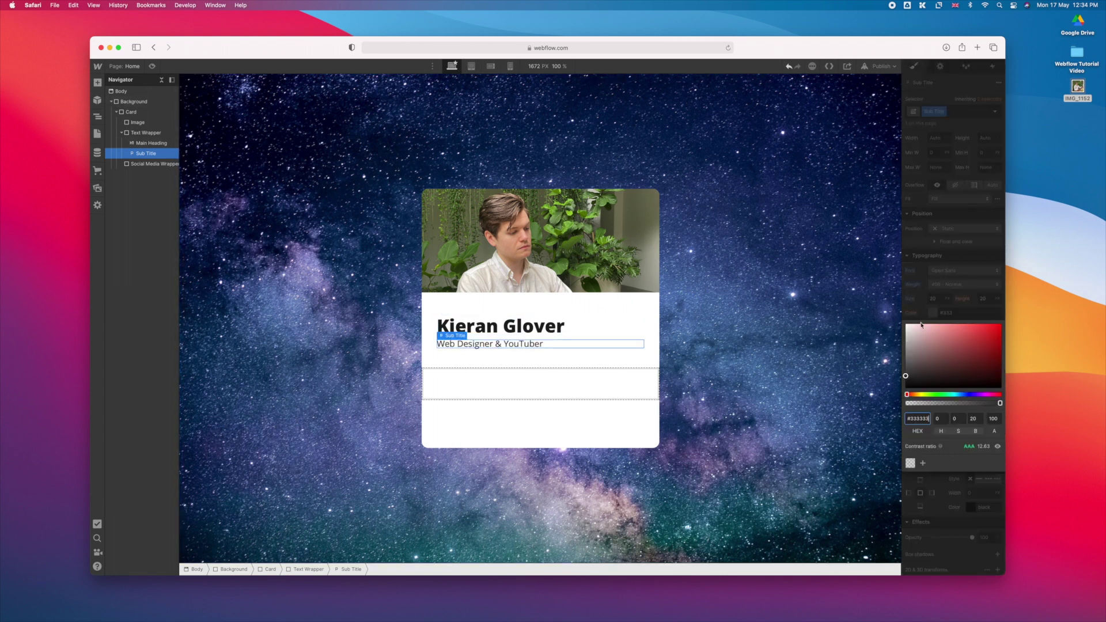
pyautogui.click(518, 343)
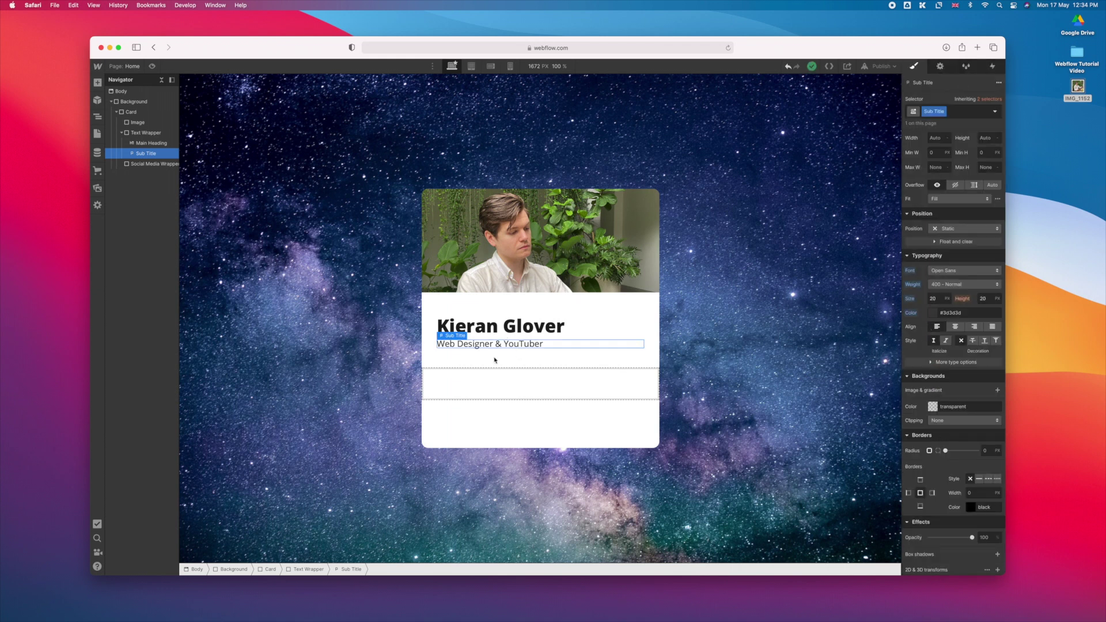
pyautogui.press('Escape')
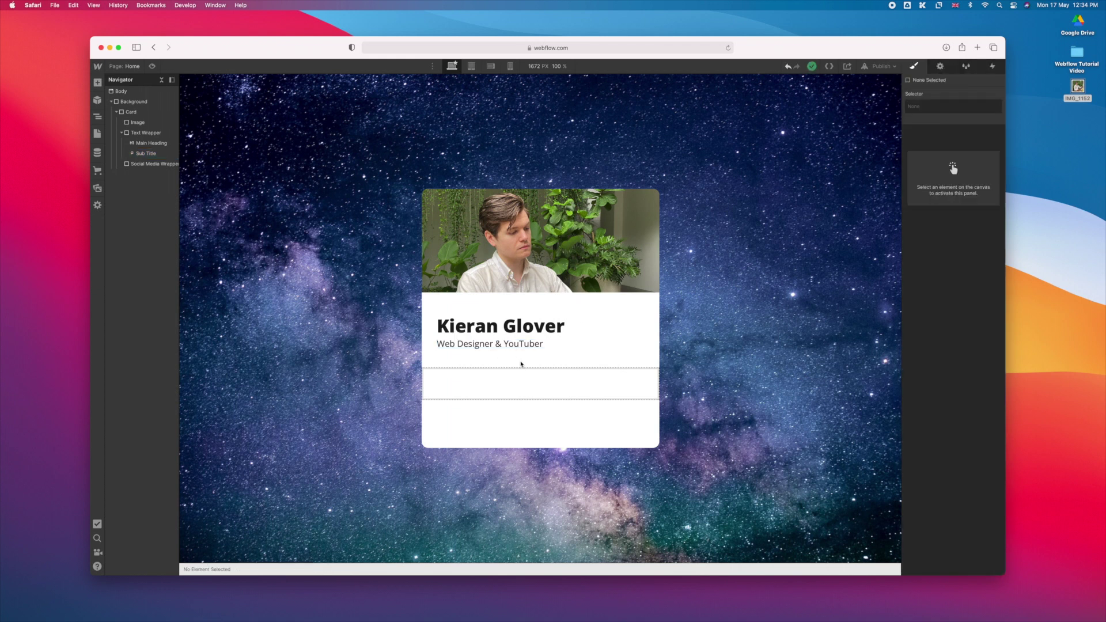
# Add a paragraph below the Sub Title in the Text Wrapper and give it the new class Description
pyautogui.click(521, 346)
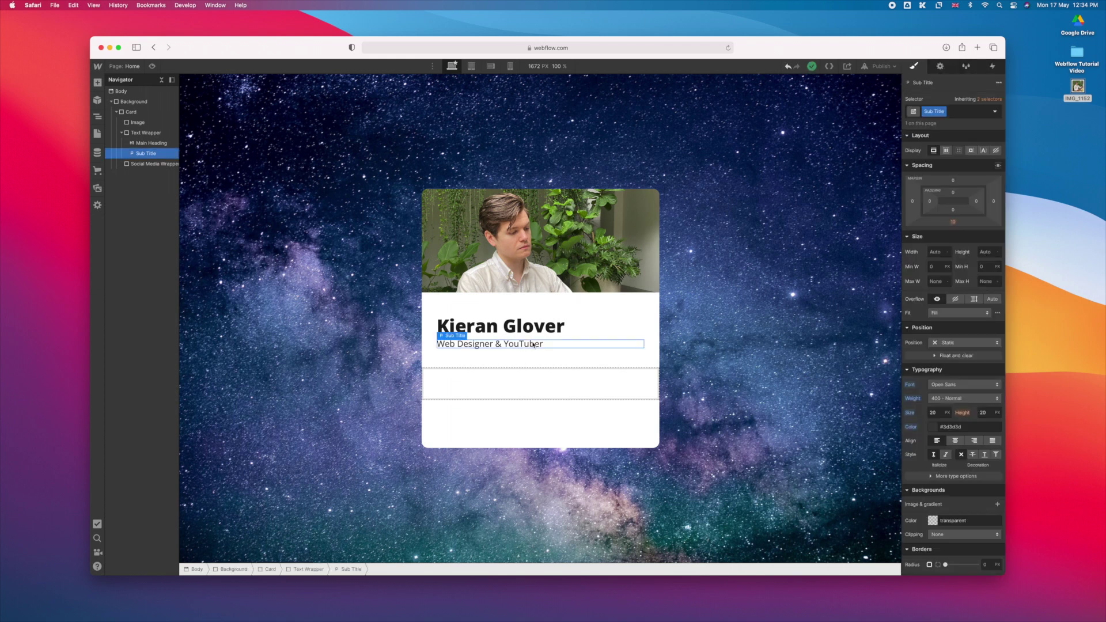
pyautogui.click(98, 83)
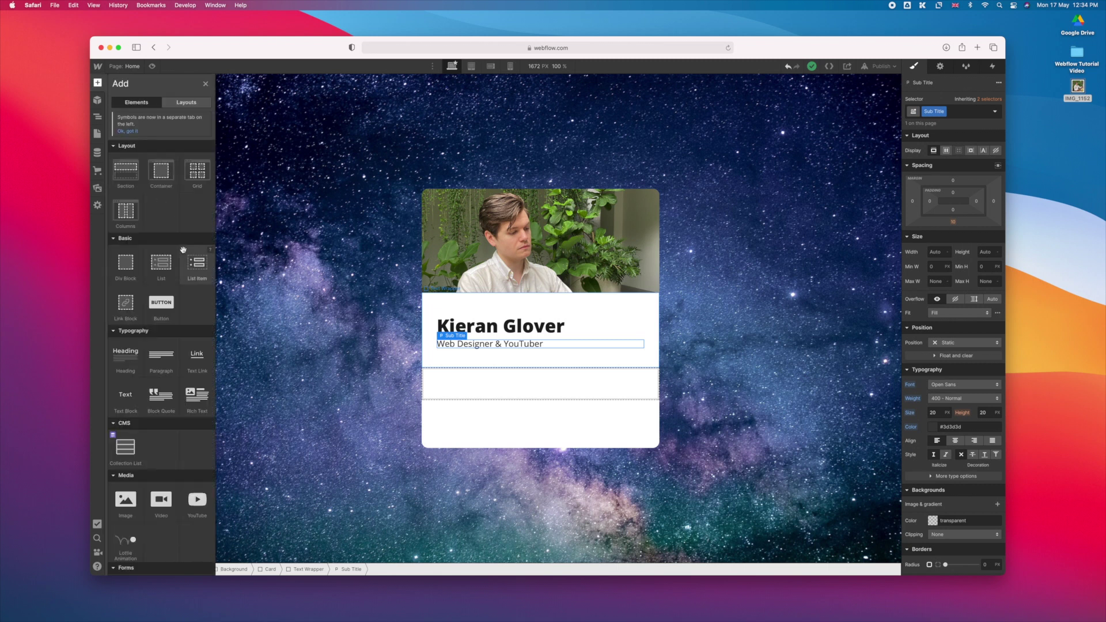
pyautogui.moveTo(161, 354); pyautogui.dragTo(490, 374)
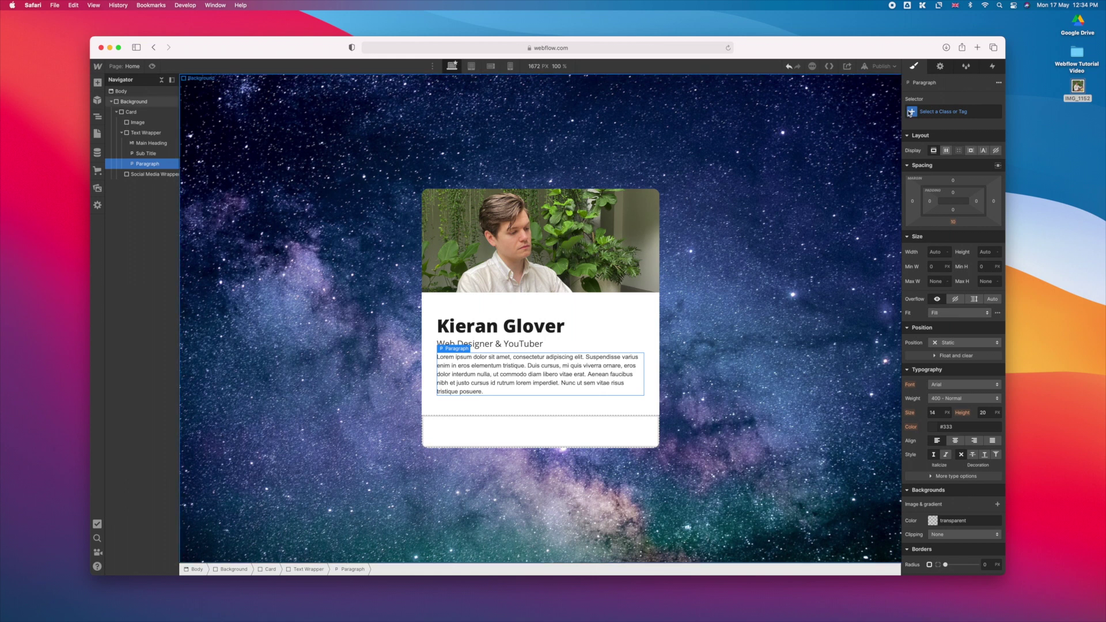
pyautogui.click(933, 111)
pyautogui.write('Description')
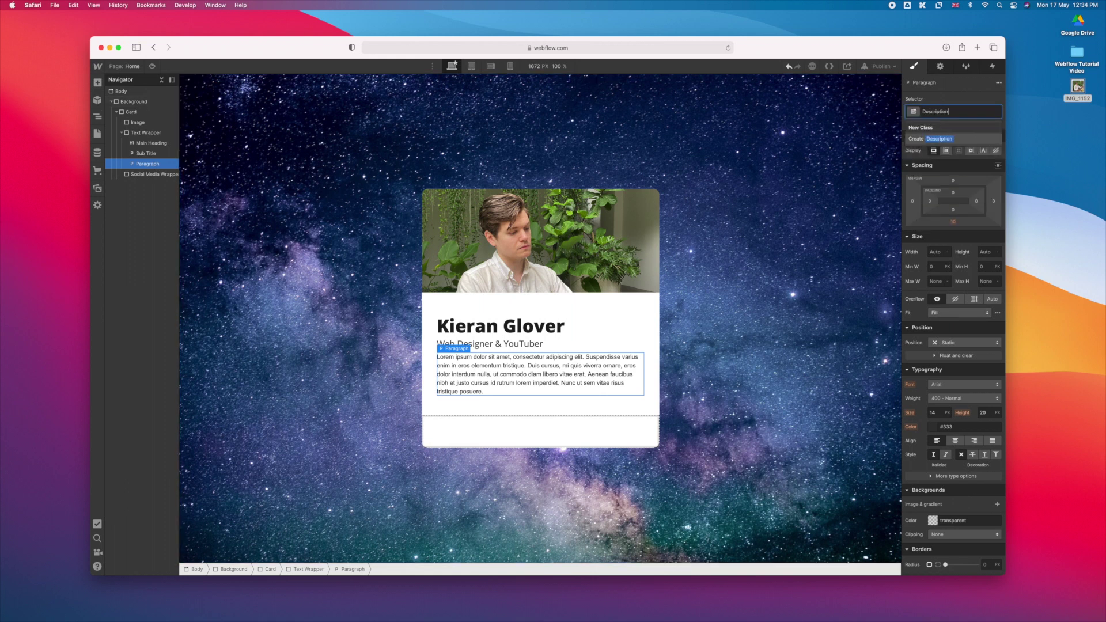
pyautogui.press('Return')
# Set the Description paragraph's font to Open Sans and its size to 15 px
pyautogui.click(951, 384)
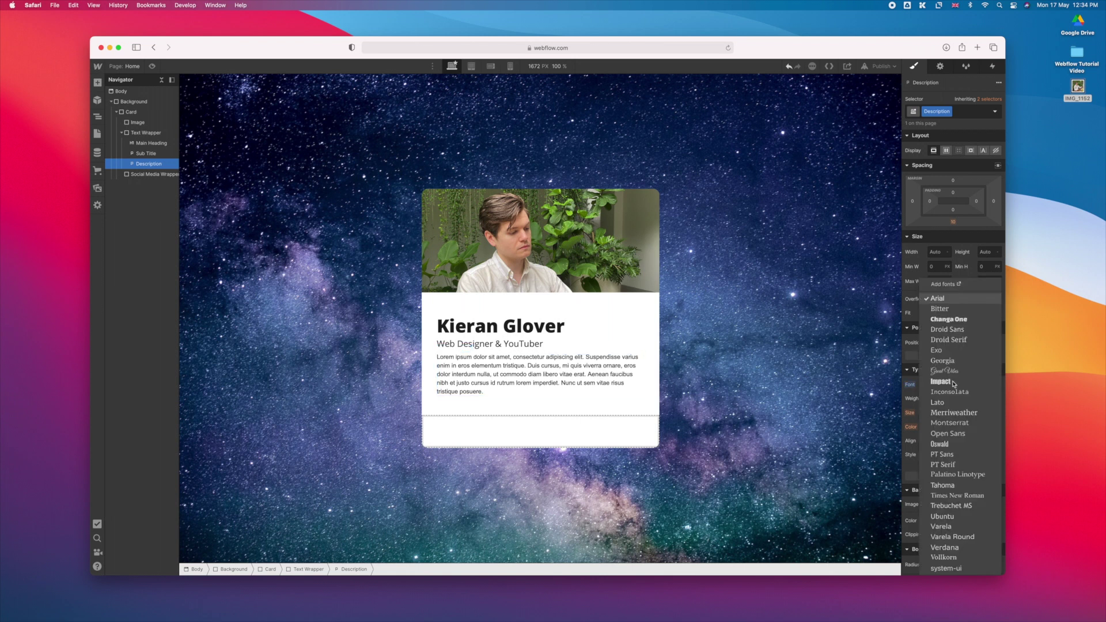
pyautogui.click(955, 433)
pyautogui.click(936, 413)
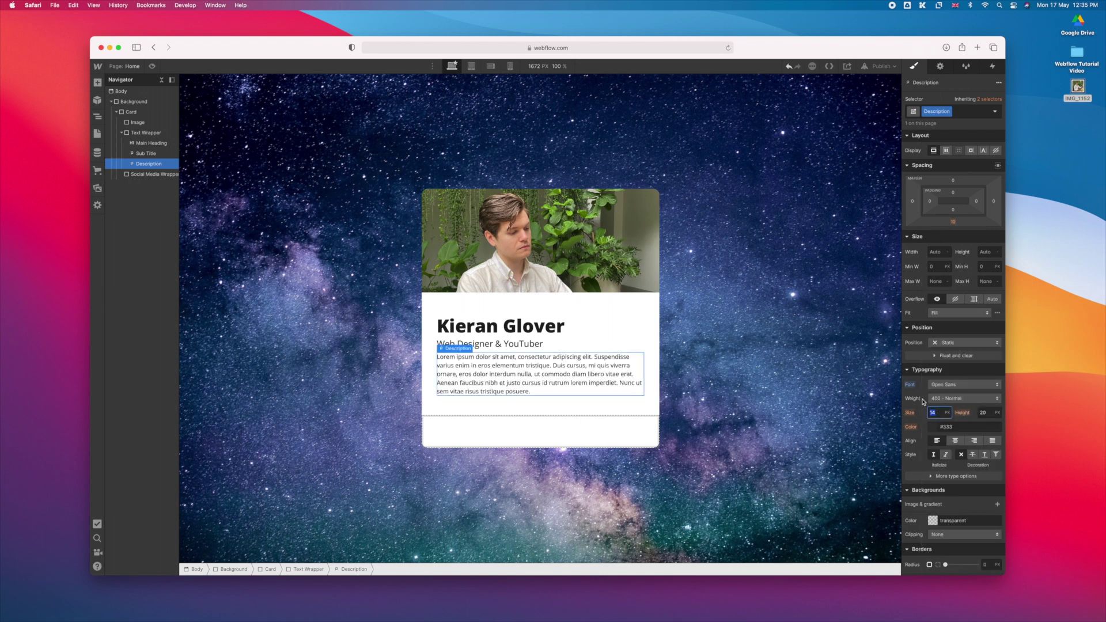
pyautogui.write('15')
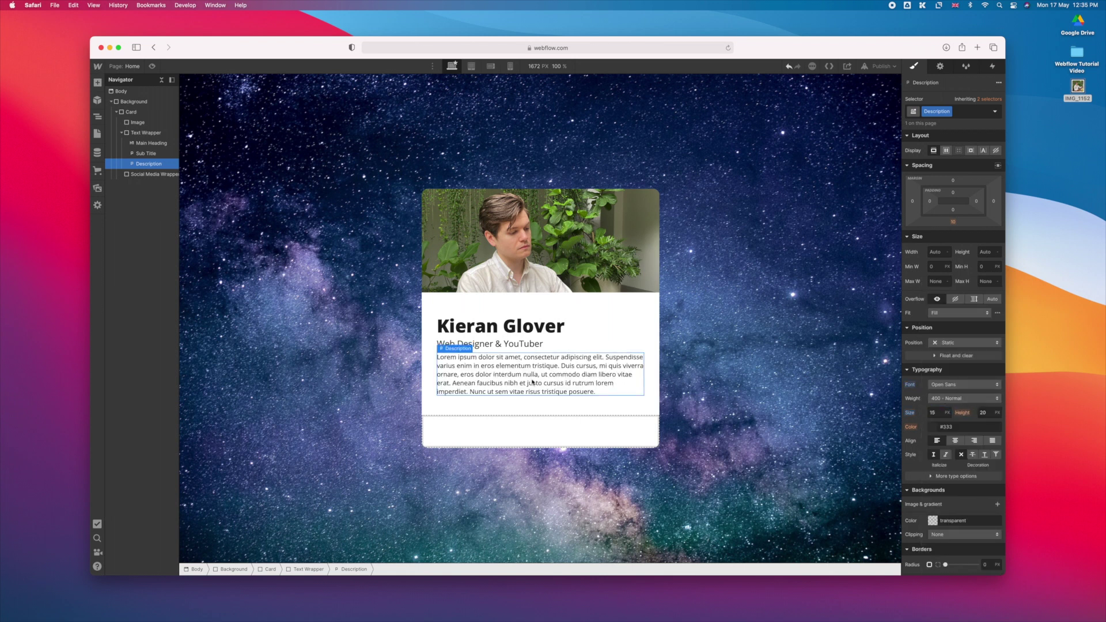
# Replace the Description's placeholder text with a waving-hand emoji and a greeting that introduces the owner, mentions teaching Webflow on YouTube and invites cloning the site
pyautogui.doubleClick(532, 381)
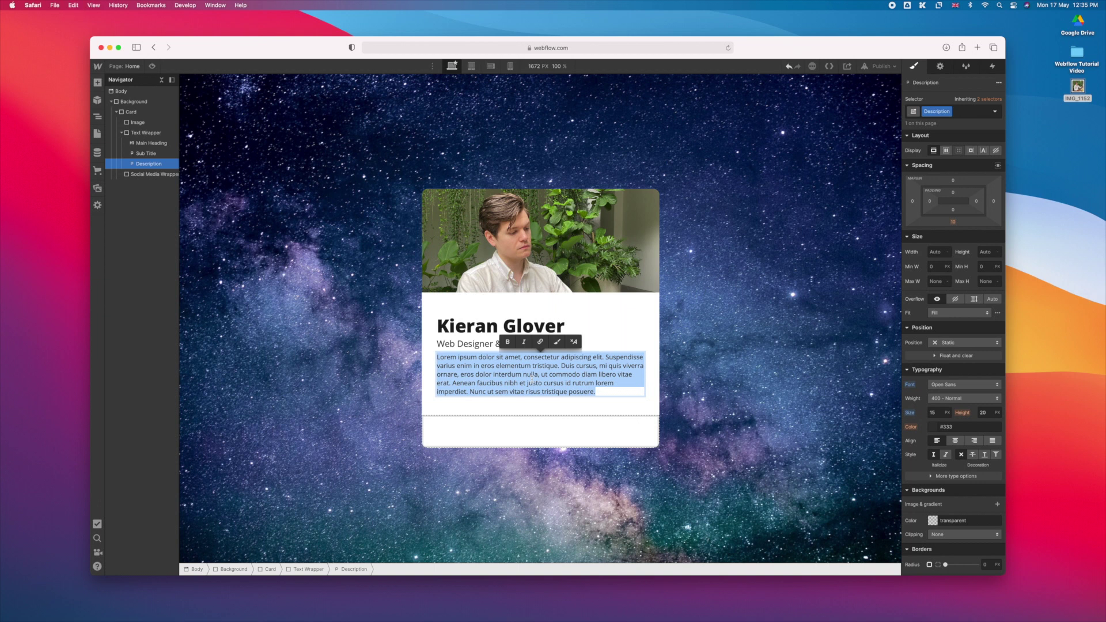
pyautogui.press('ctrl+super+space')
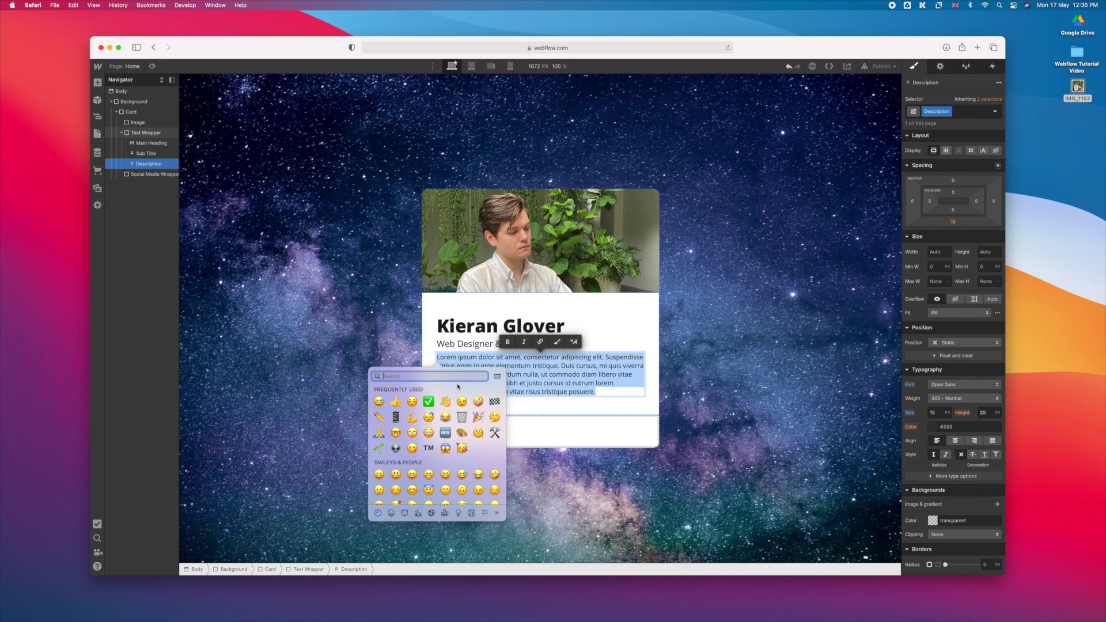
pyautogui.click(446, 401)
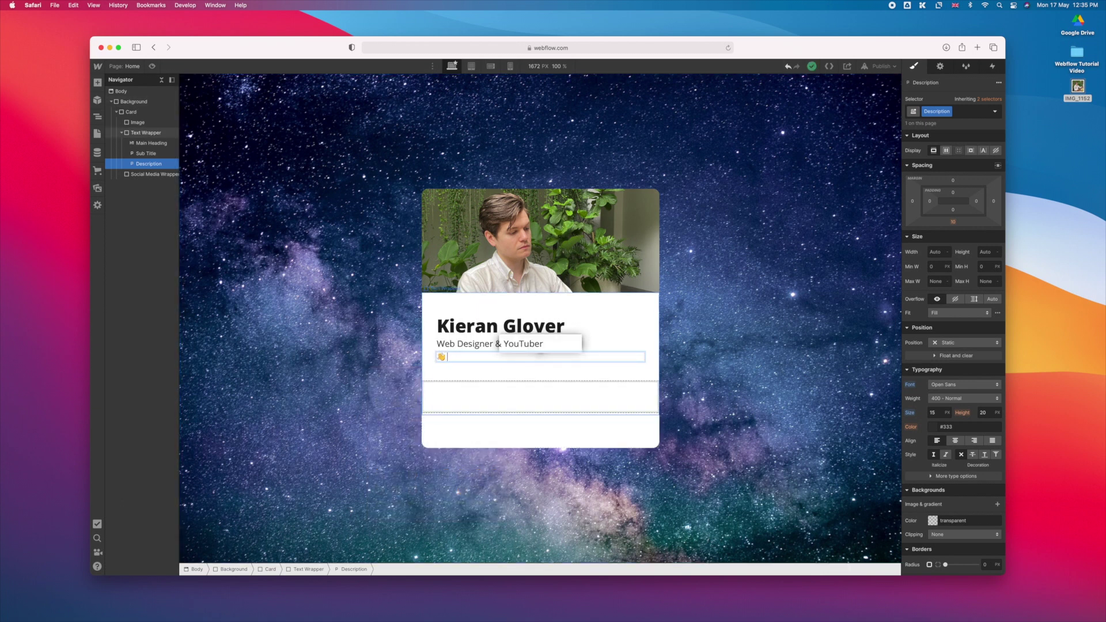
pyautogui.write('Hello everyone, my')
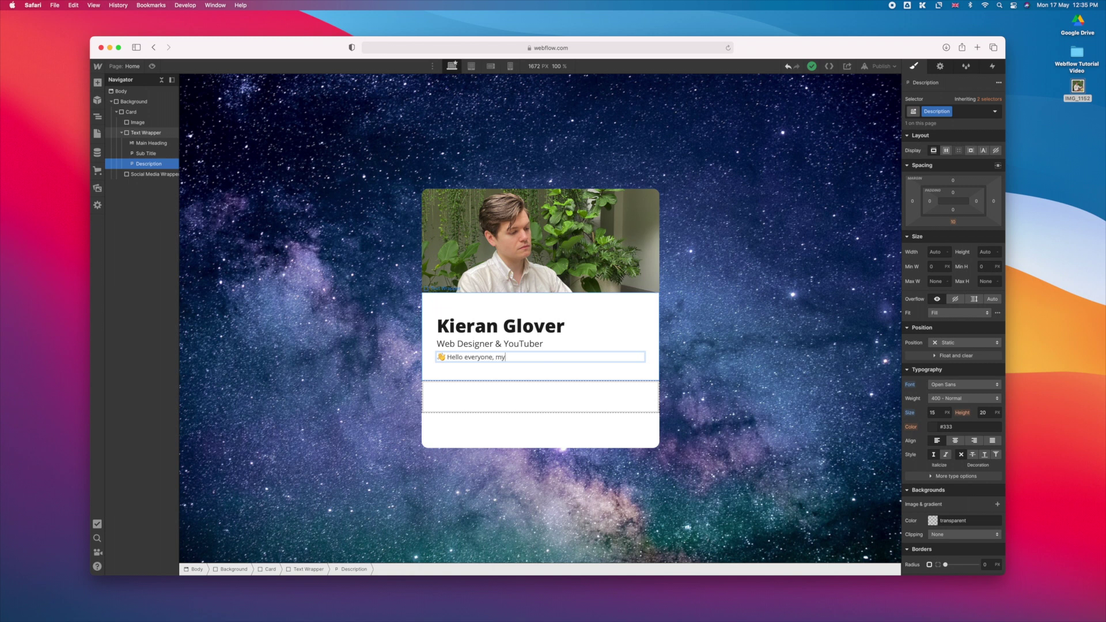
pyautogui.write(' name is Kieran and I love teaching Webflow on YouTube. I hope you enjoy this tutorial and feel free to cl')
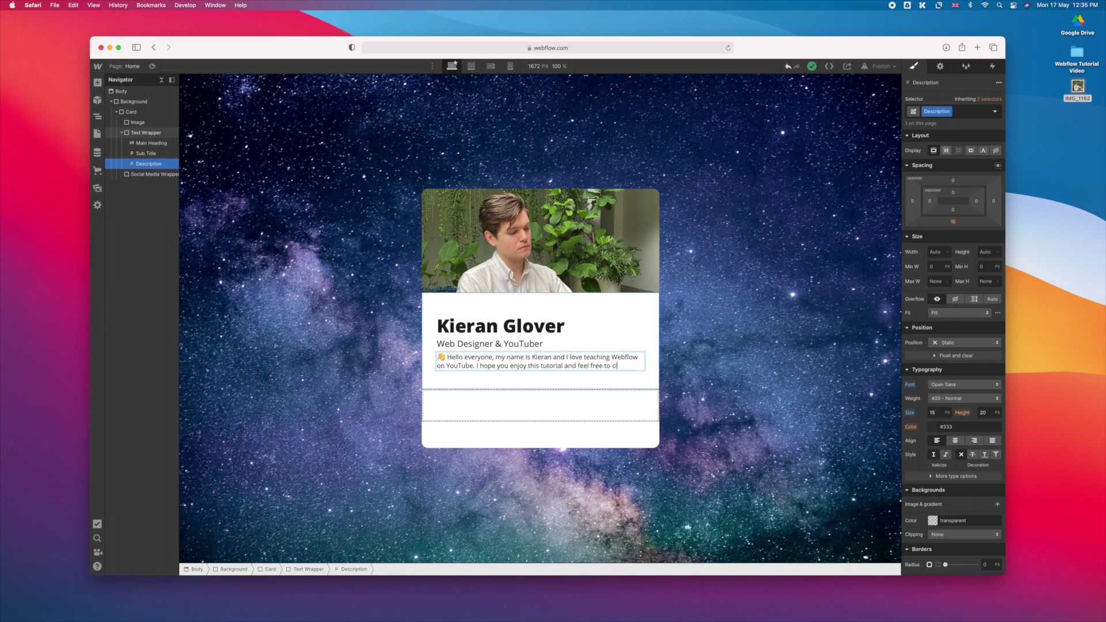
pyautogui.write('one the site and use it for your own profile card.')
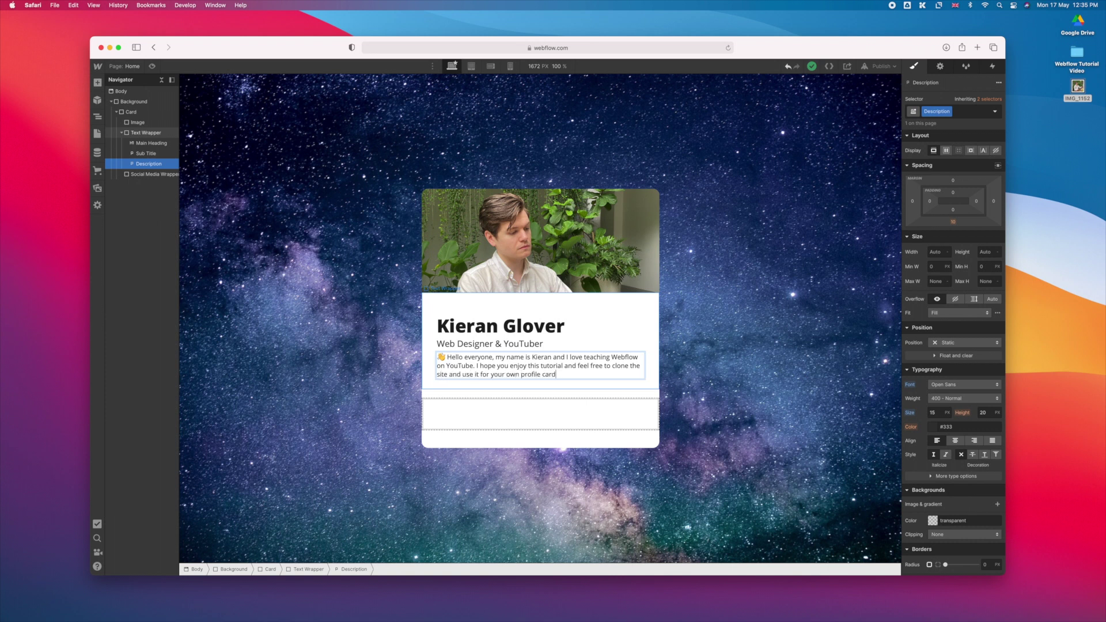
pyautogui.press('Escape')
pyautogui.press('Escape')
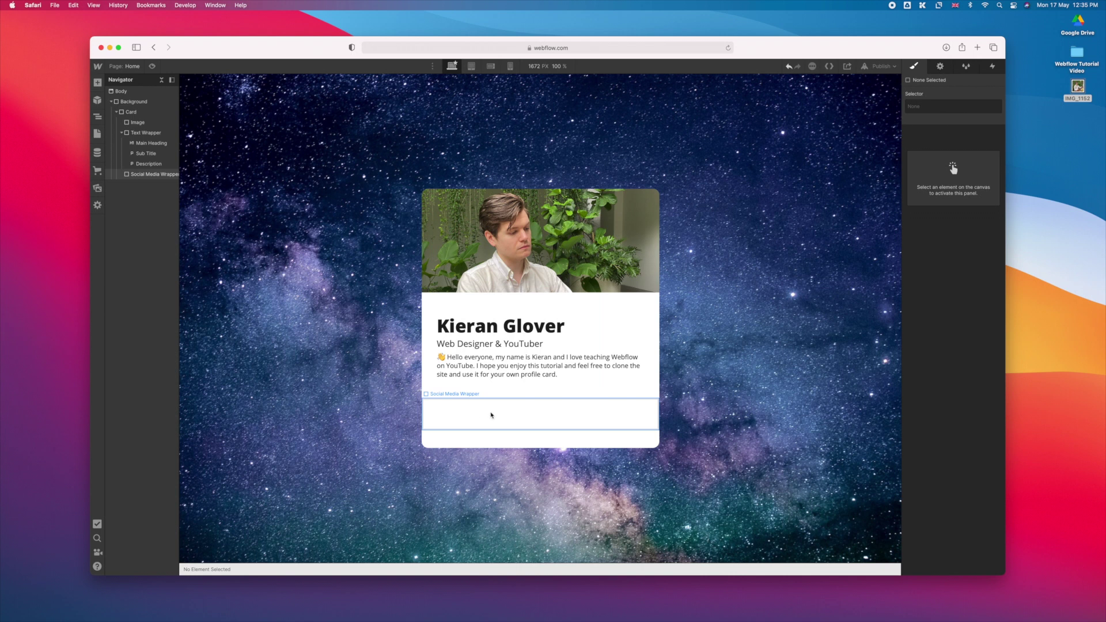
# Collapse the Text Wrapper in the element tree and give the Social Media Wrapper 35 px of padding on all four sides
pyautogui.click(121, 133)
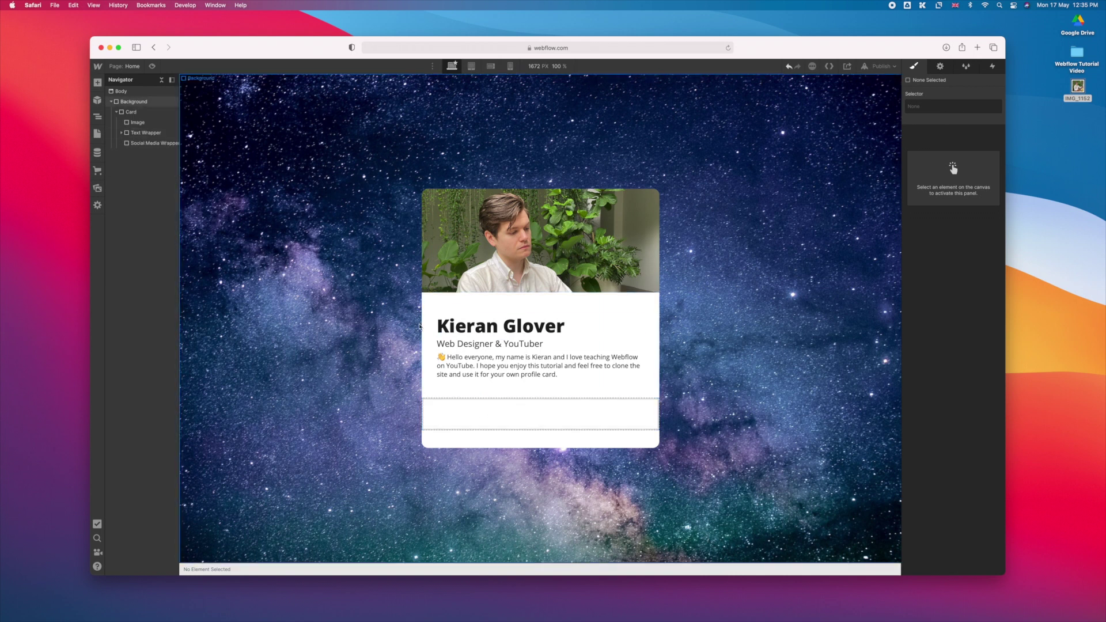
pyautogui.click(498, 407)
pyautogui.click(490, 305)
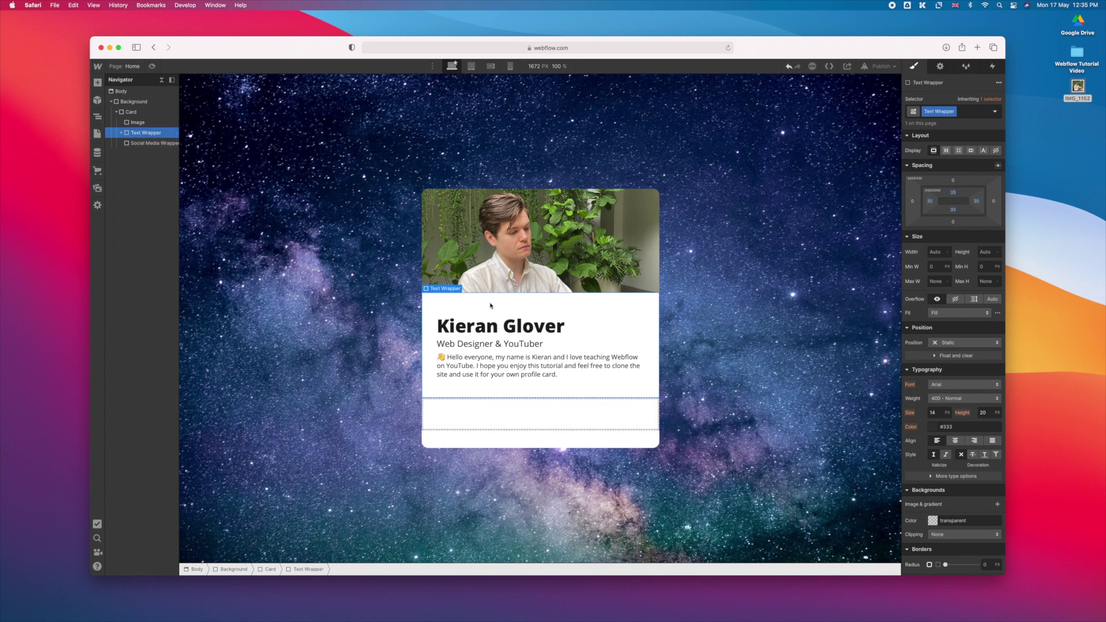
pyautogui.click(563, 416)
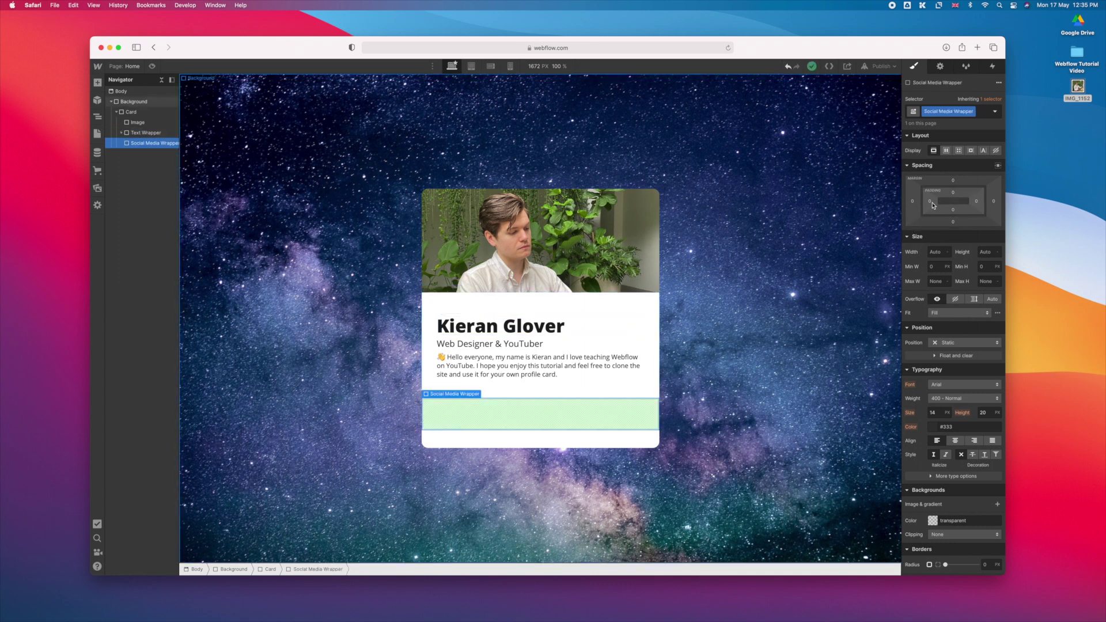
pyautogui.moveTo(932, 201); pyautogui.dragTo(936, 200)
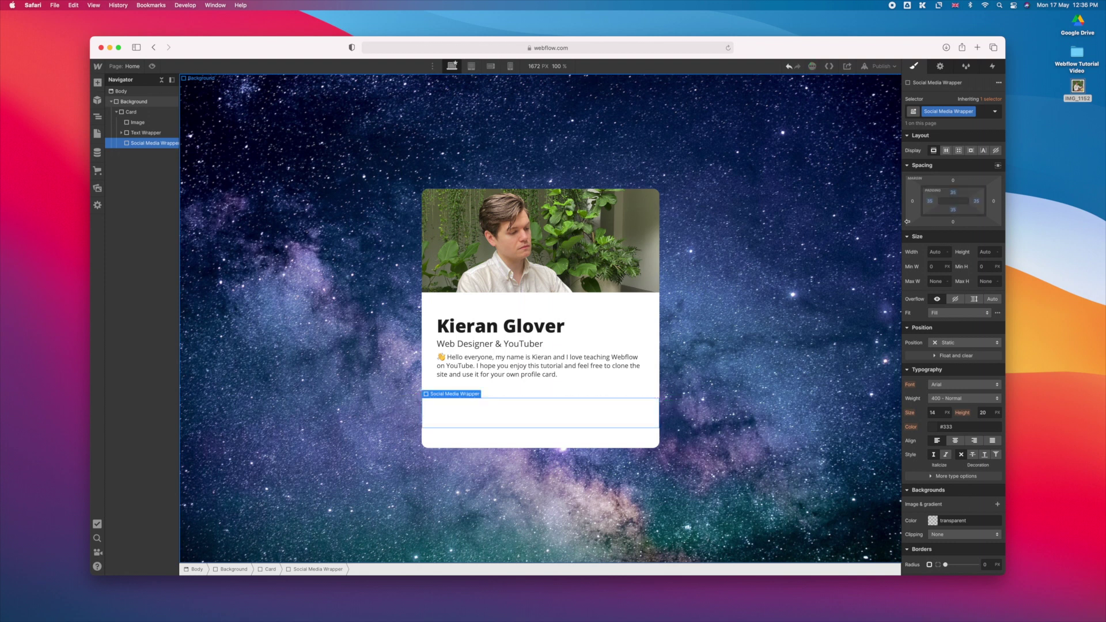
pyautogui.click(954, 192)
# Add two link blocks side by side inside the Social Media Wrapper
pyautogui.click(97, 83)
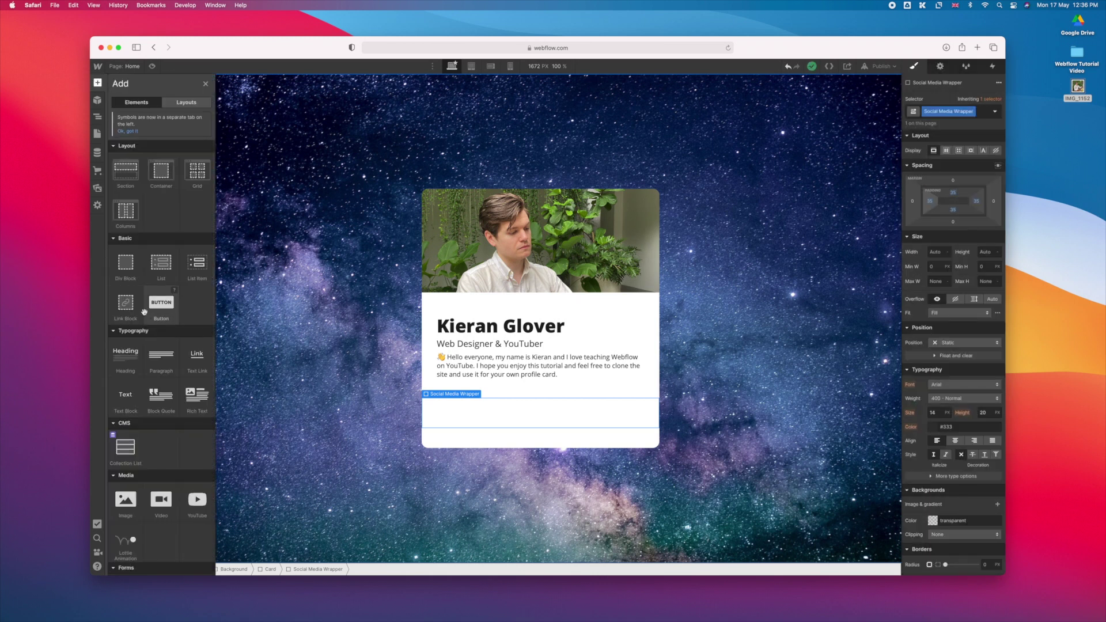
pyautogui.moveTo(126, 302); pyautogui.dragTo(493, 424)
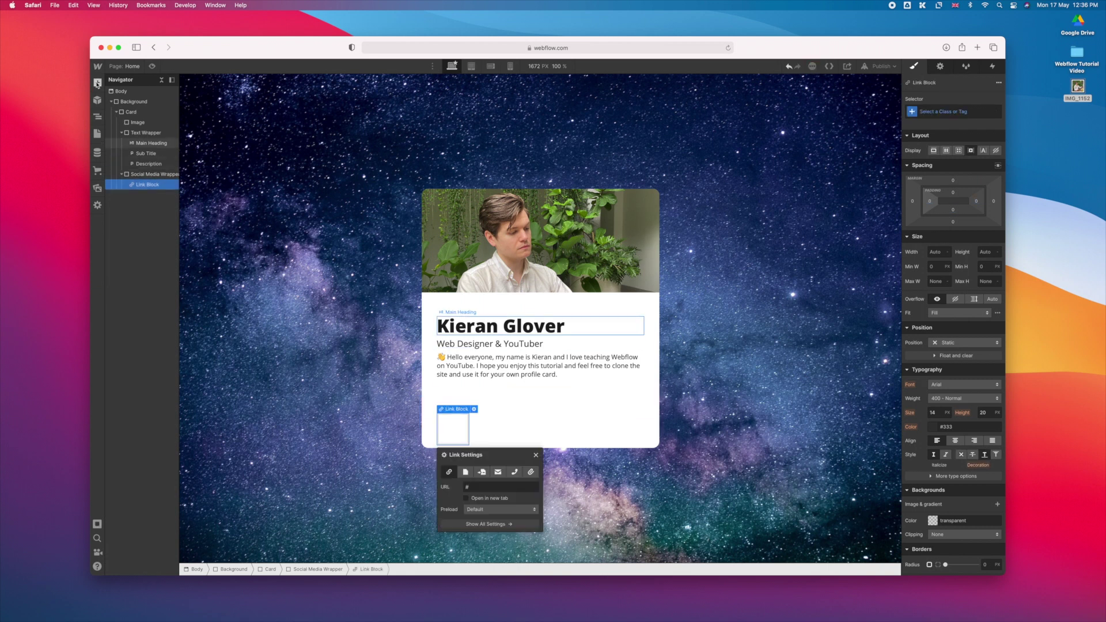
pyautogui.click(97, 83)
pyautogui.moveTo(125, 302); pyautogui.dragTo(508, 433)
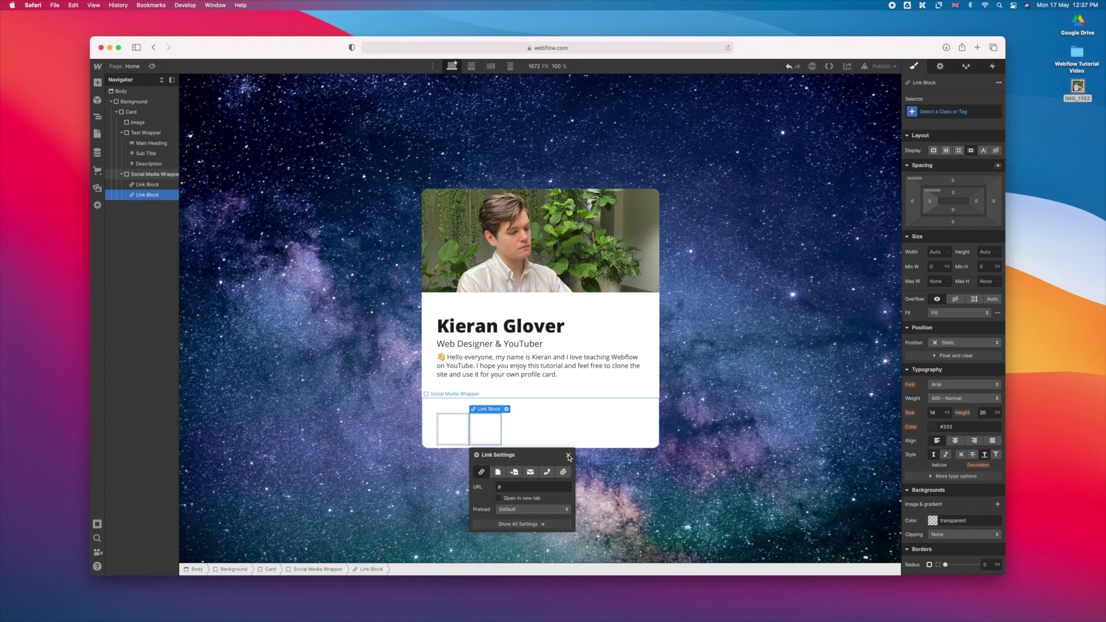
pyautogui.click(153, 175)
pyautogui.click(153, 185)
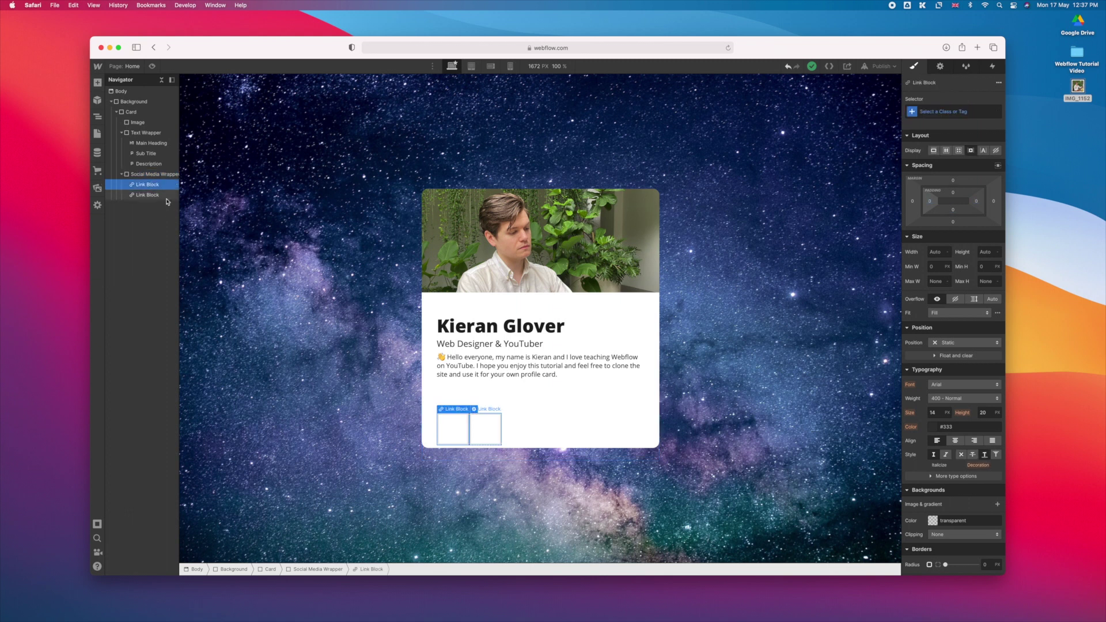
pyautogui.moveTo(153, 174); pyautogui.dragTo(96, 178)
pyautogui.click(453, 429)
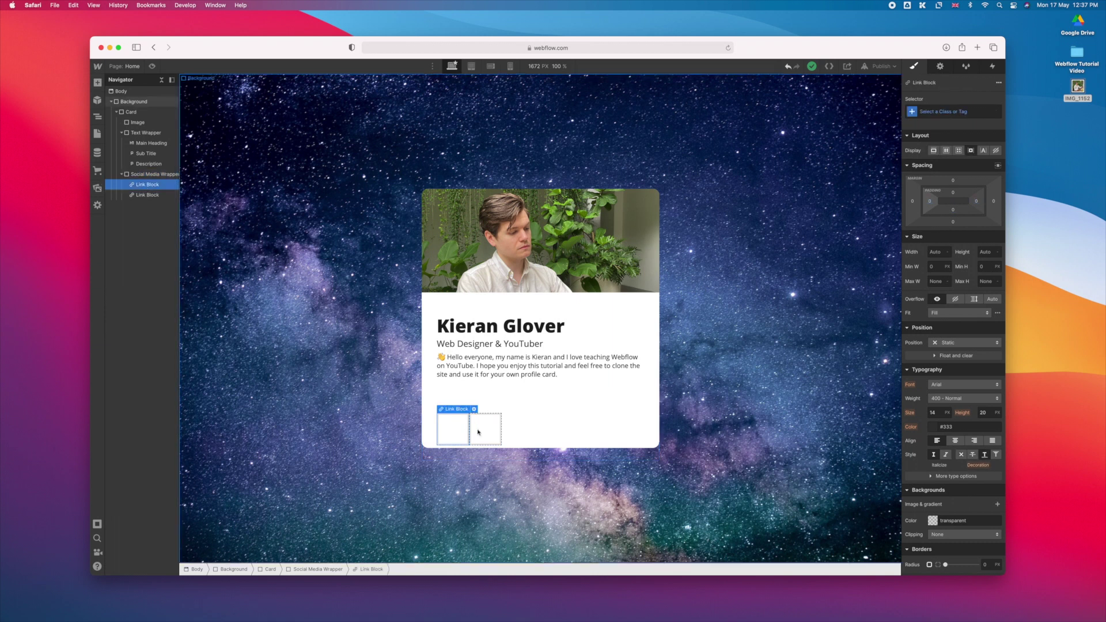
# Place an image element inside the first link block, keeping its placeholder picture
pyautogui.click(97, 83)
pyautogui.scroll(-1, 161, 397)
pyautogui.moveTo(126, 478); pyautogui.dragTo(467, 438)
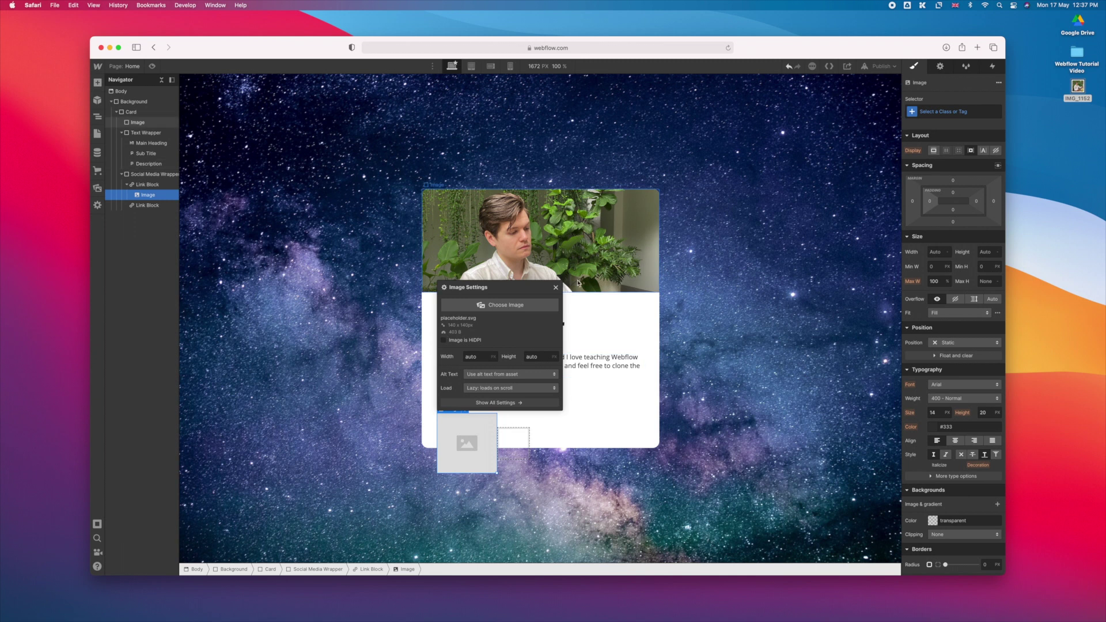
pyautogui.click(556, 288)
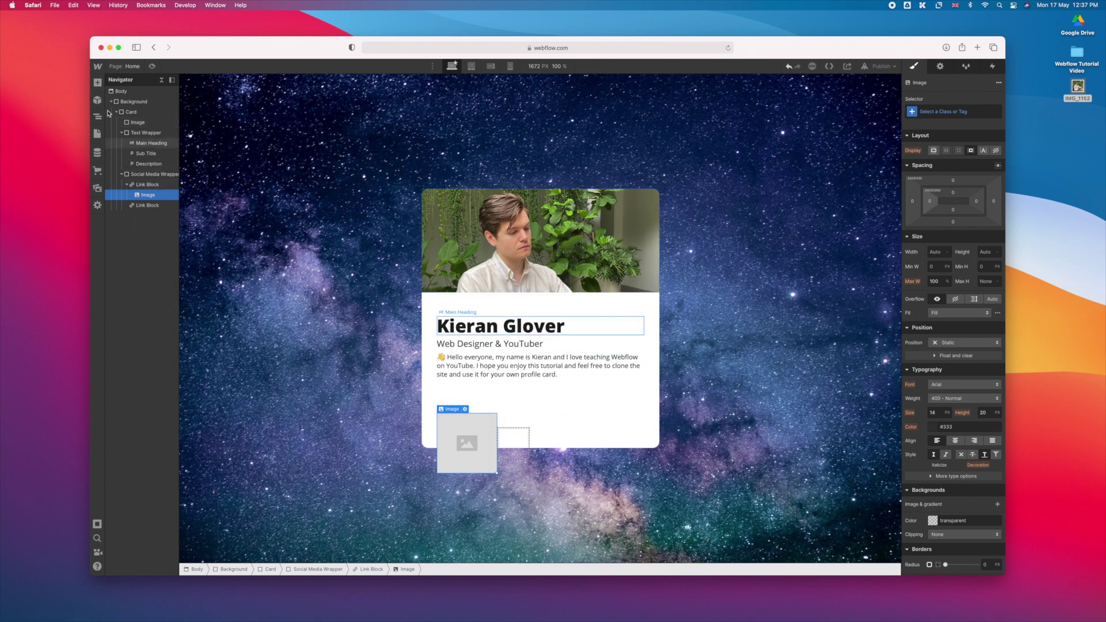
# Delete the empty second link block and duplicate the link block containing the image three times
pyautogui.click(97, 81)
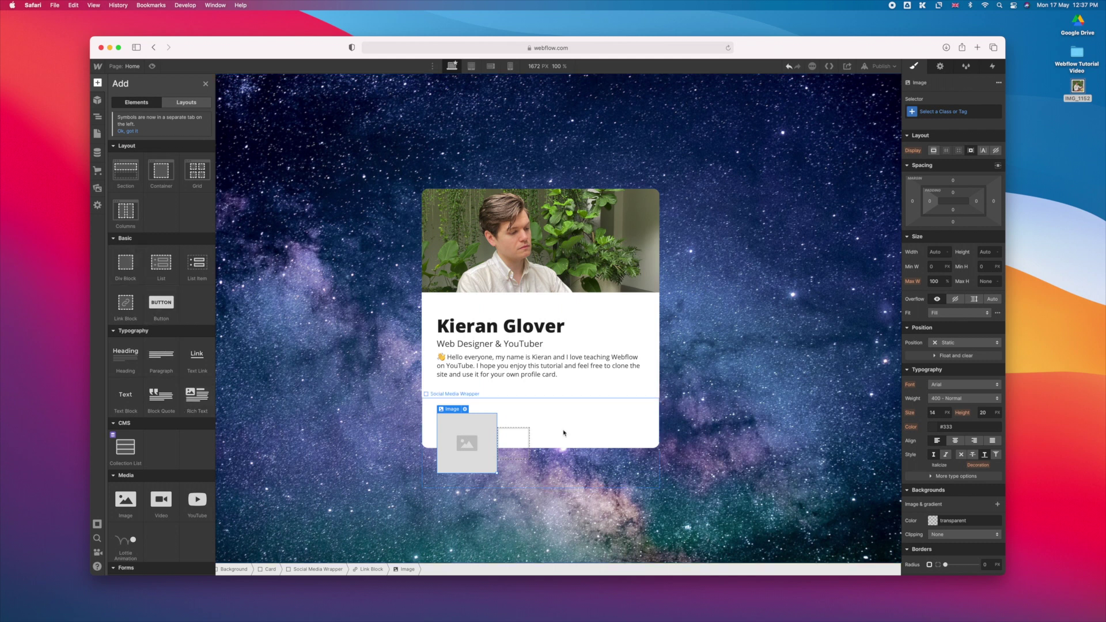
pyautogui.click(544, 432)
pyautogui.click(148, 205)
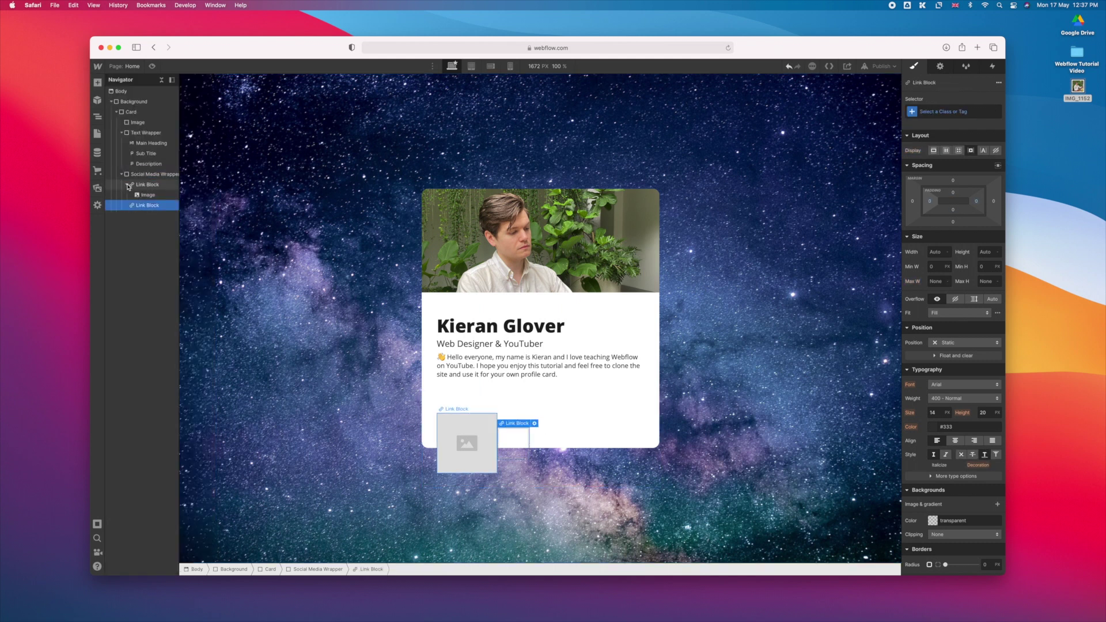
pyautogui.press('Delete')
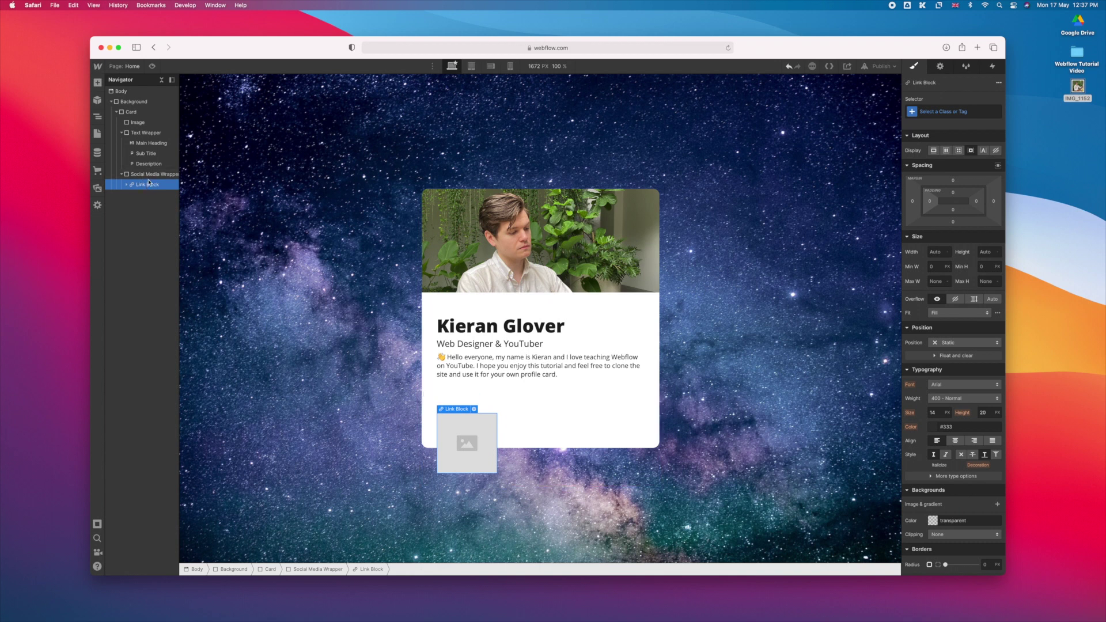
pyautogui.press('super+d')
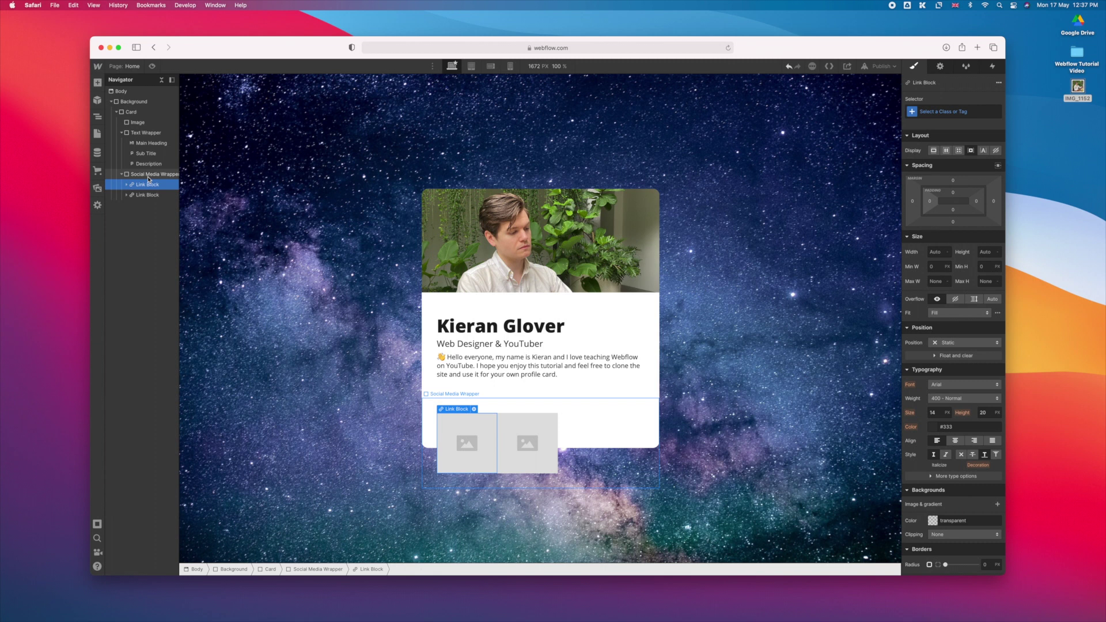
pyautogui.press('super+d')
pyautogui.press('super+d')
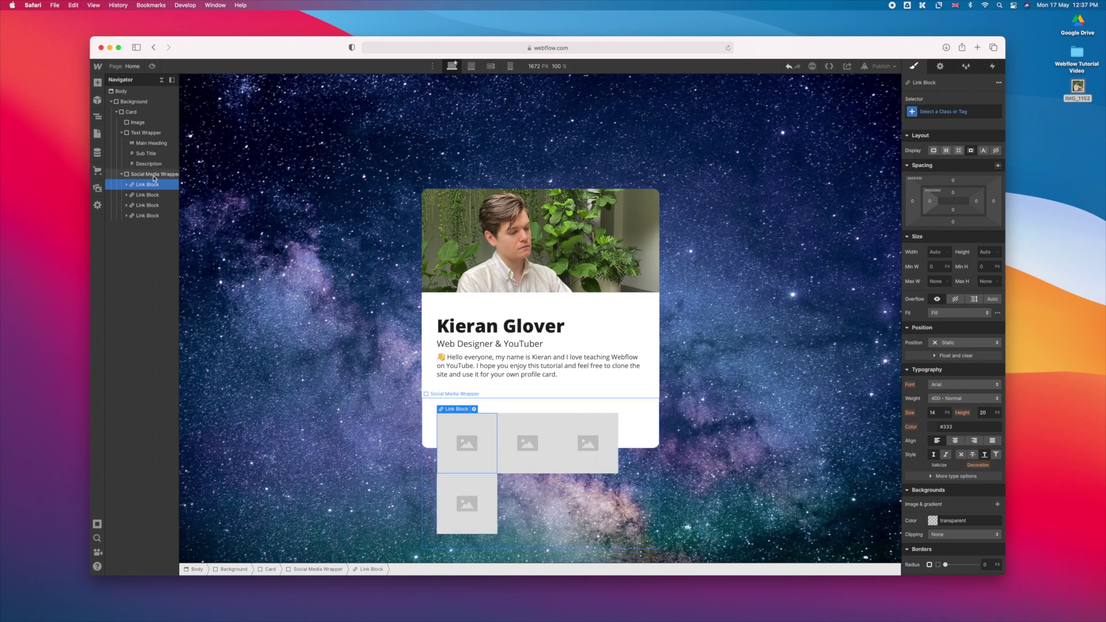
# Set the Social Media Wrapper to a horizontal flex layout with its children justified to the start and aligned to the center
pyautogui.click(154, 175)
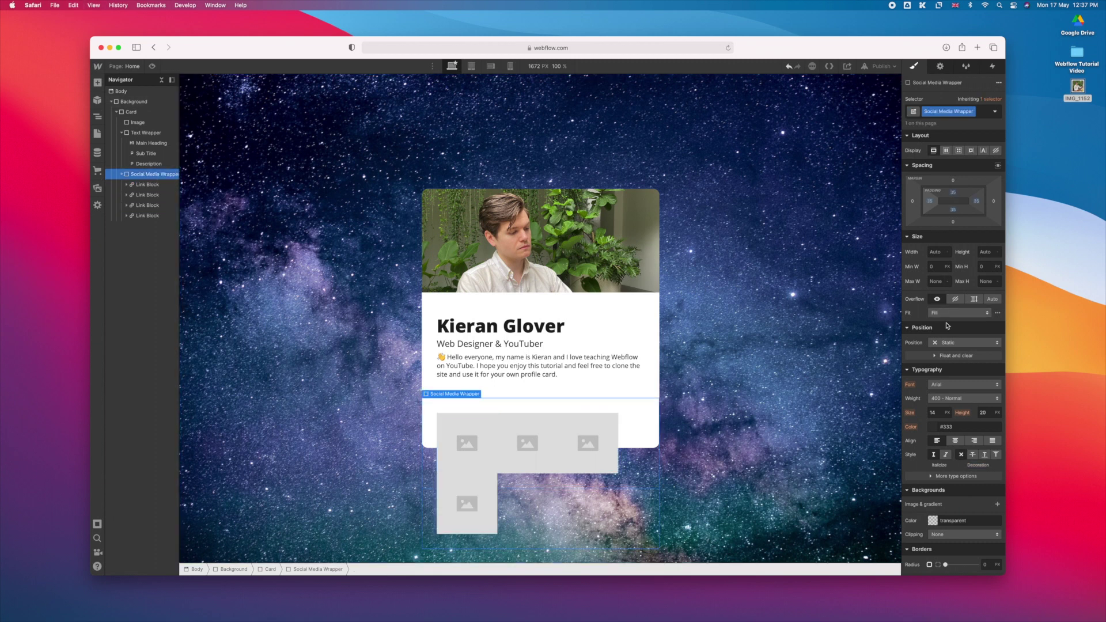
pyautogui.click(946, 151)
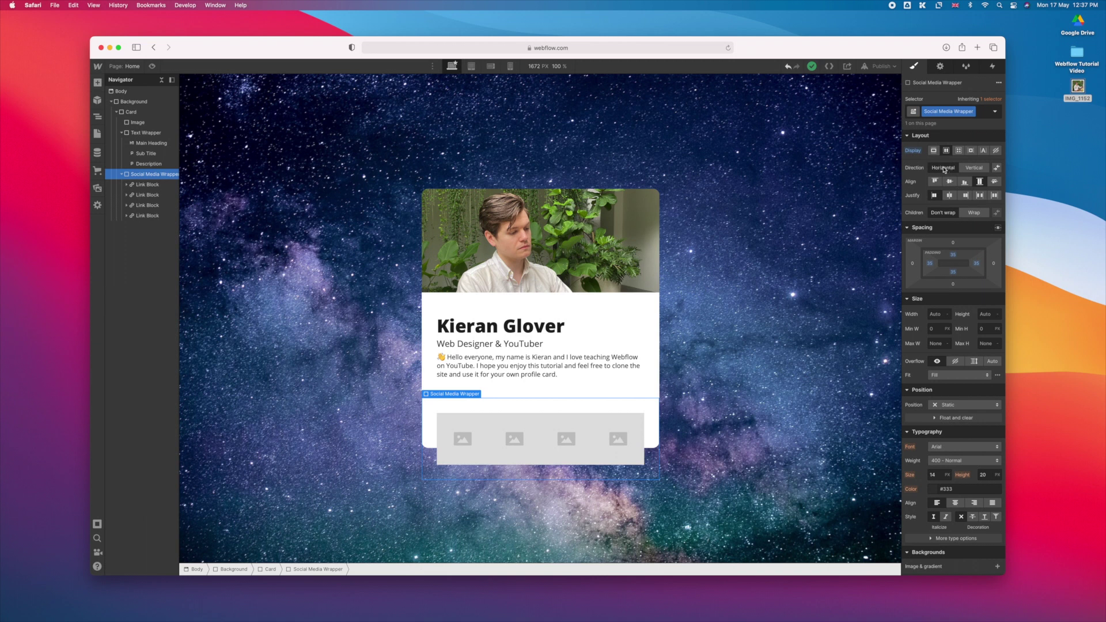
pyautogui.click(935, 196)
pyautogui.click(950, 182)
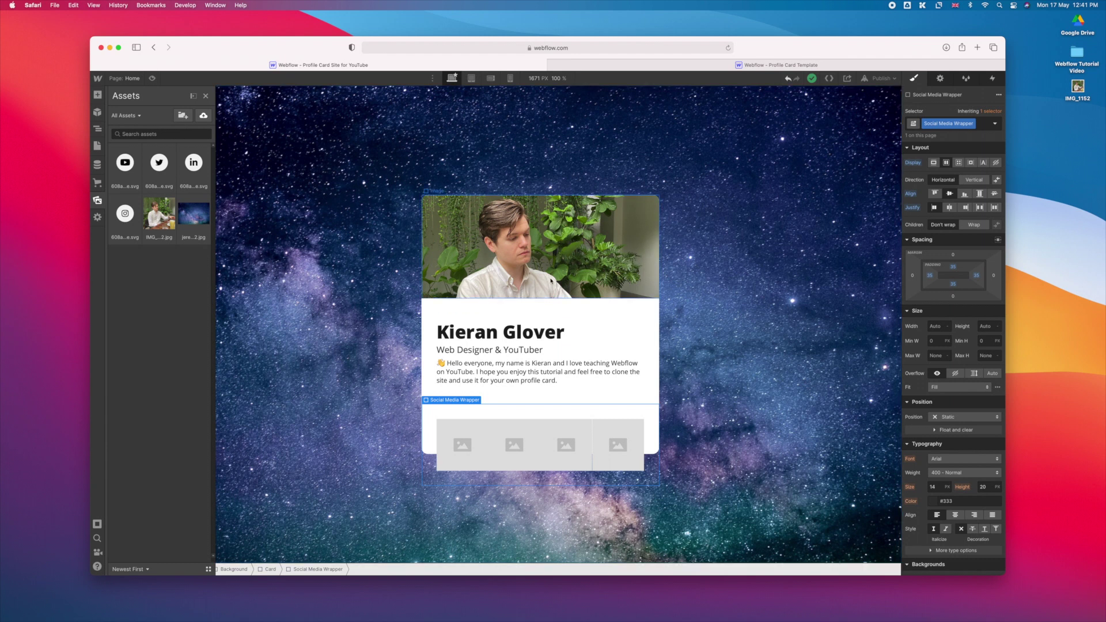
# Replace the placeholders in the first and second link blocks with the YouTube and Twitter icons from the assets
pyautogui.click(462, 433)
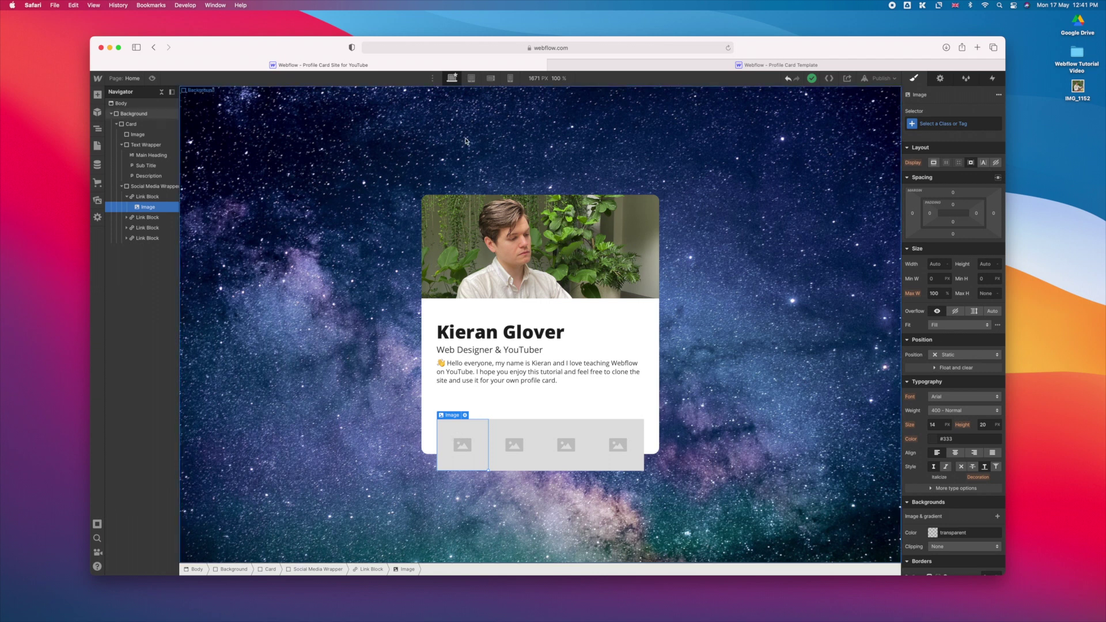
pyautogui.click(940, 79)
pyautogui.click(955, 139)
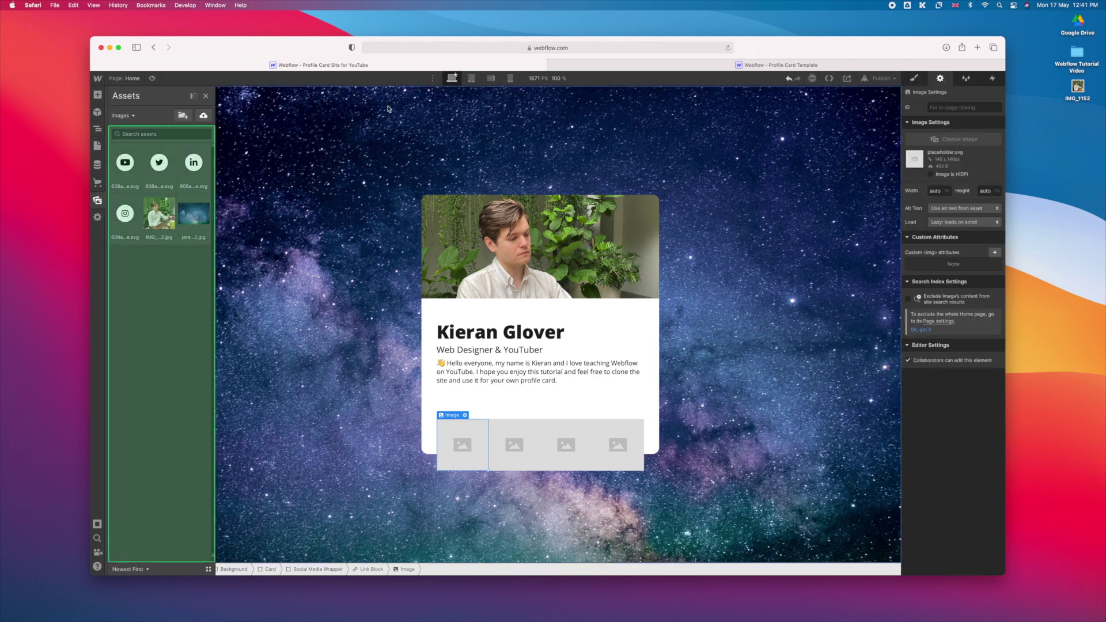
pyautogui.click(121, 173)
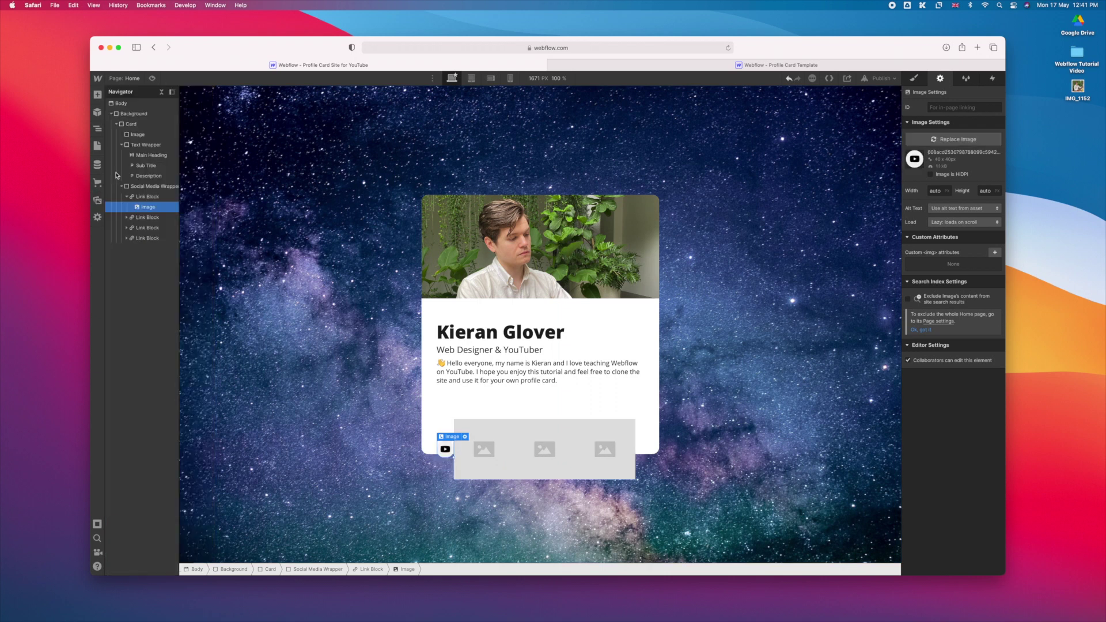
pyautogui.click(485, 437)
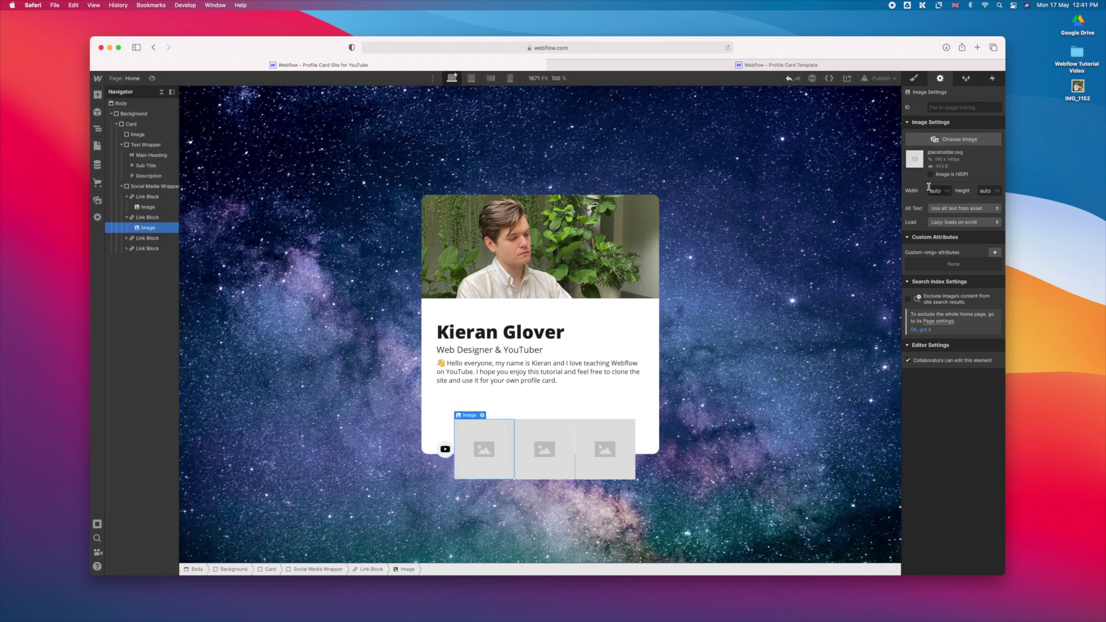
pyautogui.click(953, 139)
pyautogui.click(159, 165)
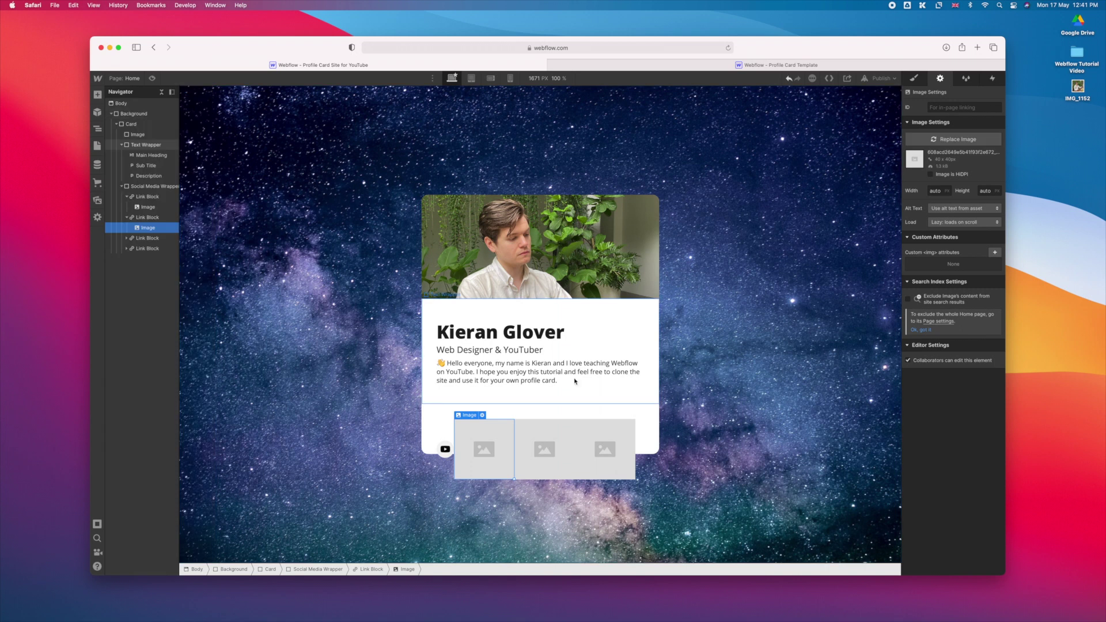
# Replace the placeholders in the third and fourth link blocks with the LinkedIn and Instagram icons from the assets
pyautogui.click(501, 450)
pyautogui.click(953, 140)
pyautogui.click(196, 166)
pyautogui.click(537, 427)
pyautogui.click(953, 140)
pyautogui.click(125, 216)
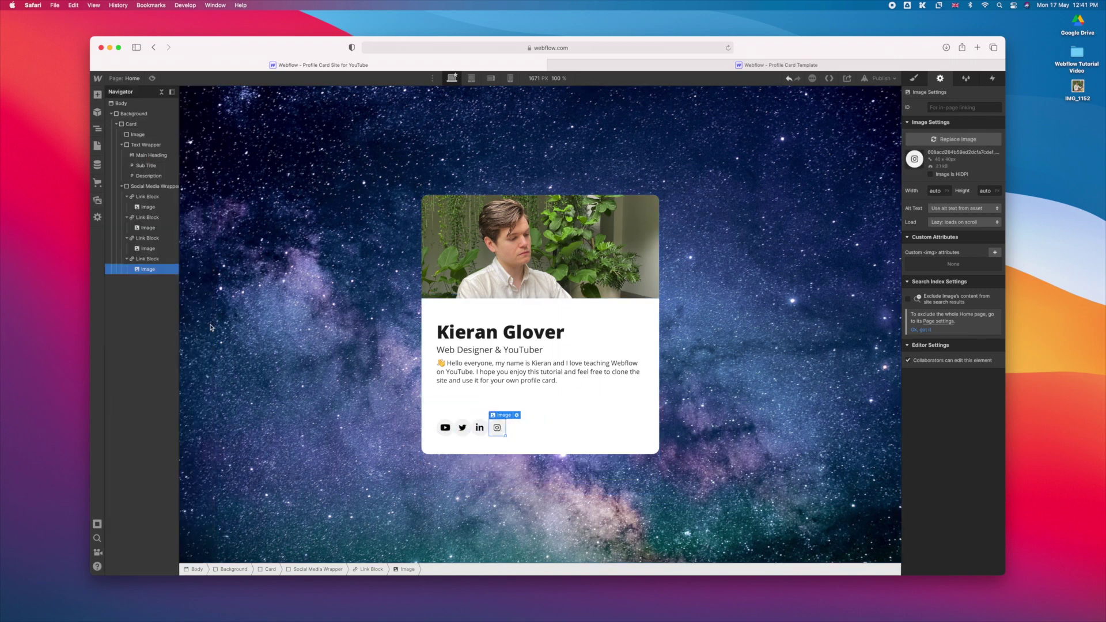
pyautogui.click(547, 418)
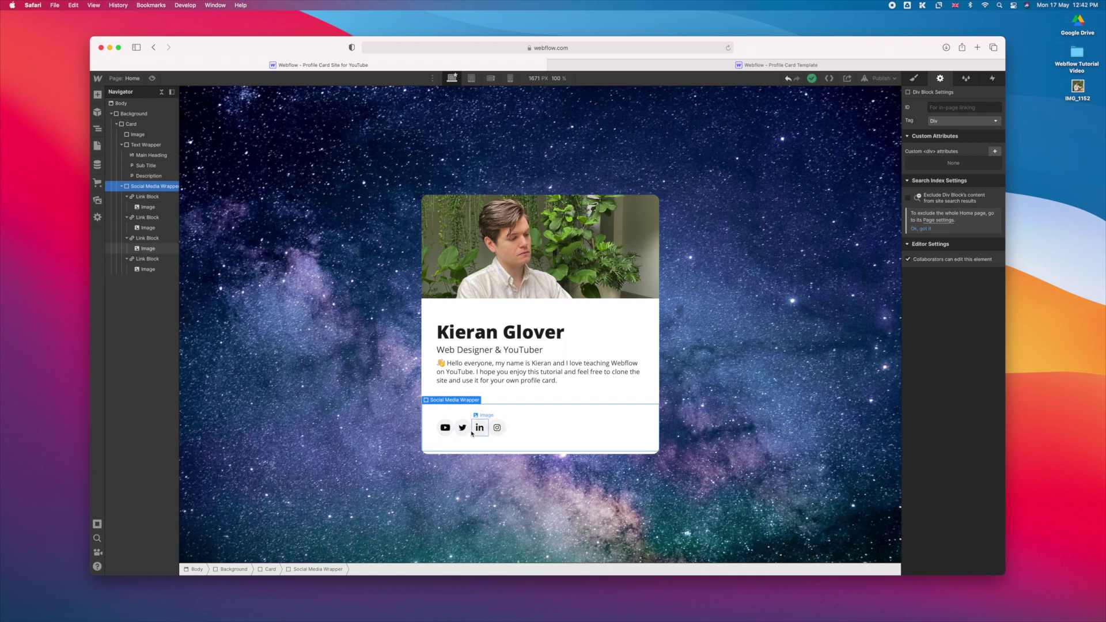
# Give the YouTube icon's link block the new class Social Media Icon Wrapper
pyautogui.click(148, 199)
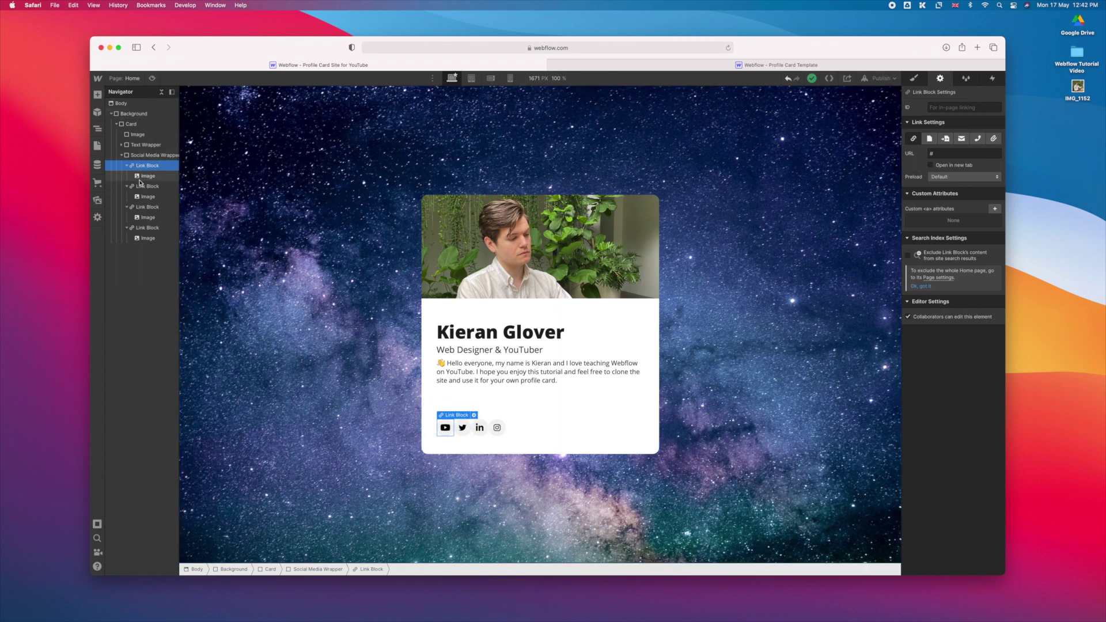
pyautogui.click(918, 82)
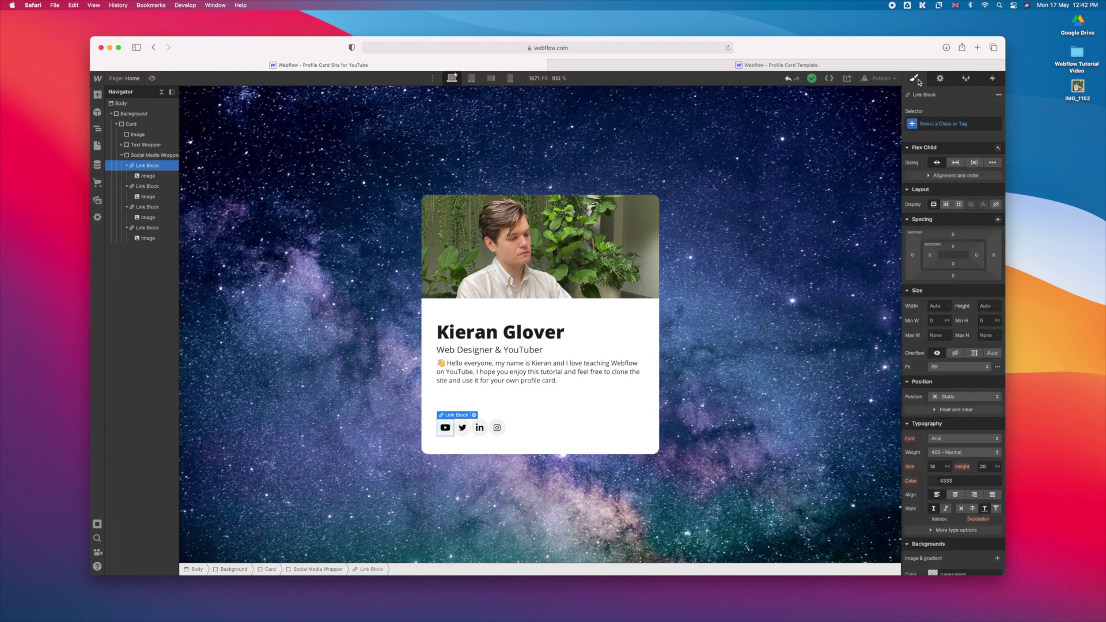
pyautogui.click(943, 123)
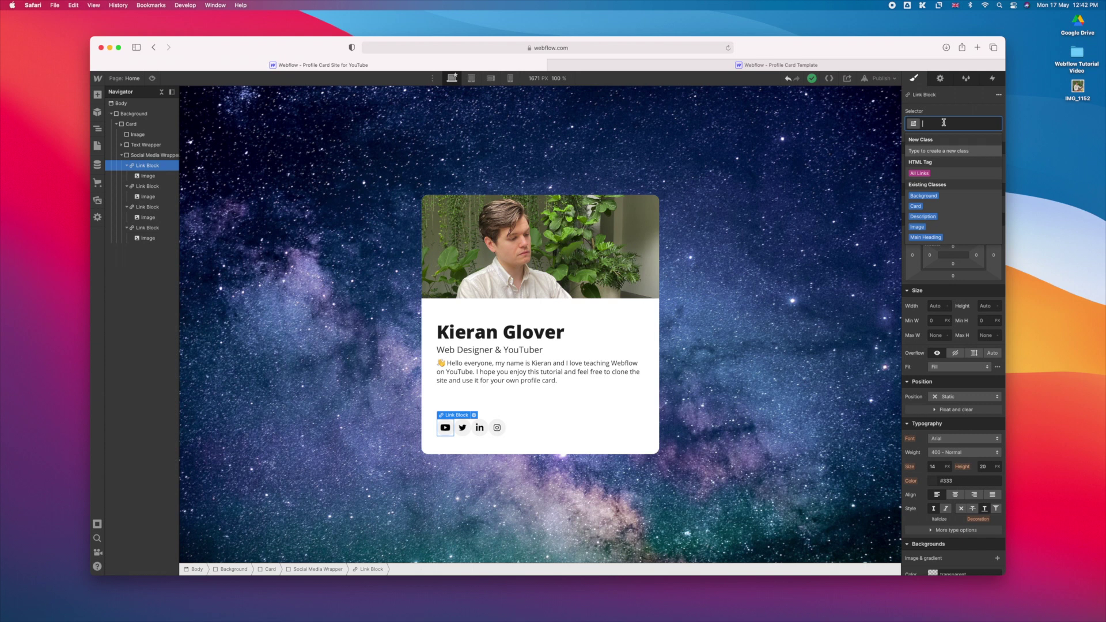
pyautogui.write('Social Media')
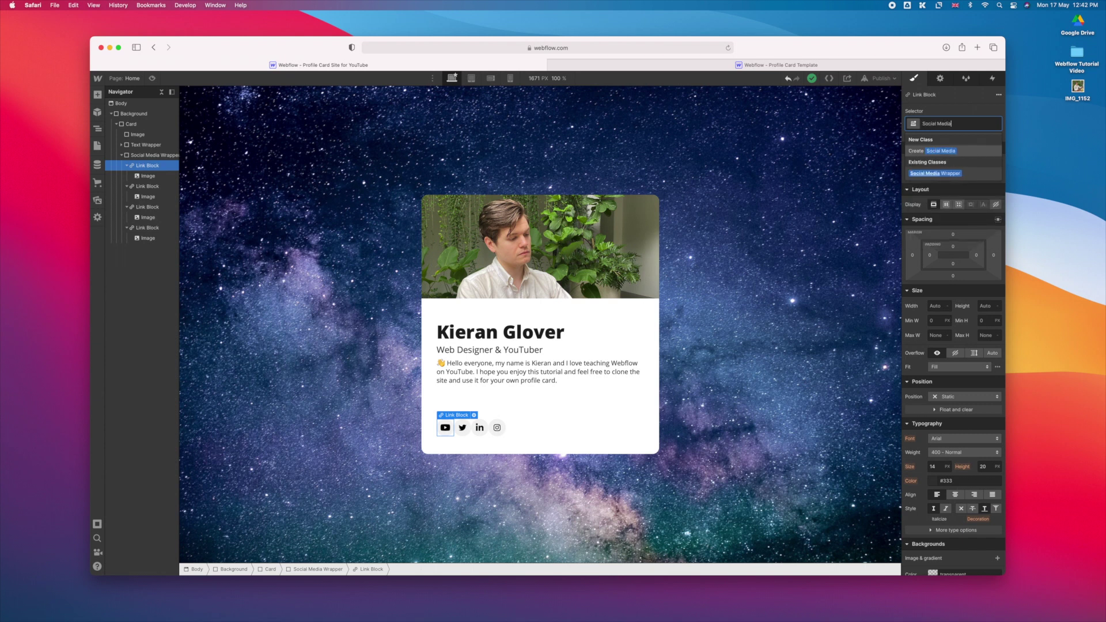
pyautogui.write(' Icon Wrapper')
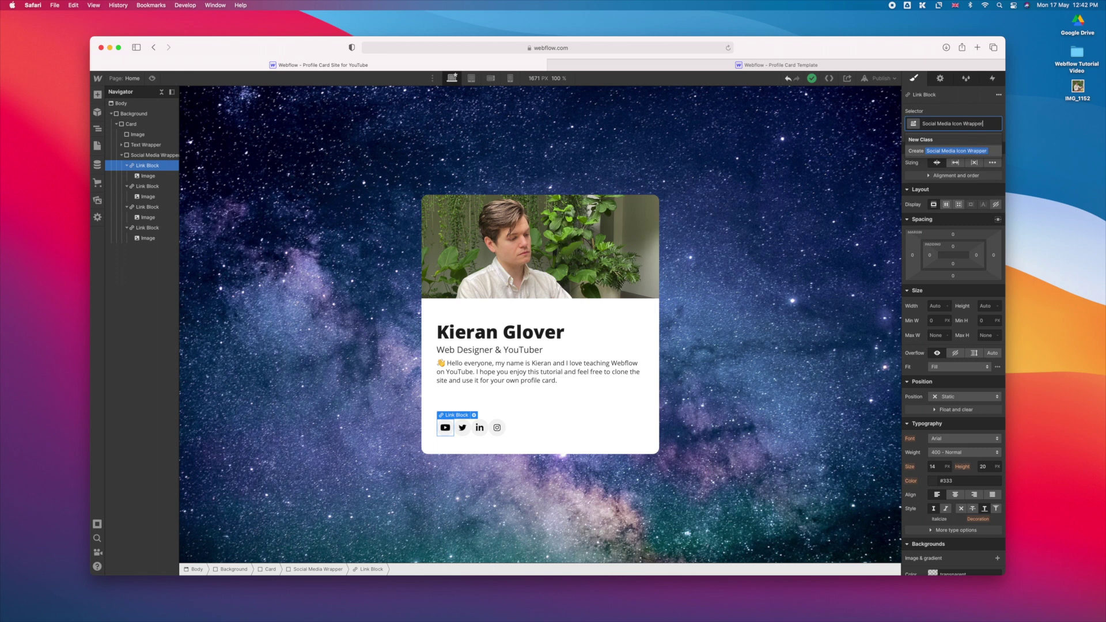
pyautogui.press('Return')
# Give the Social Media Icon Wrapper 10 px of top and bottom padding and 15 px of right padding, with none on the left
pyautogui.moveTo(929, 255); pyautogui.dragTo(938, 255)
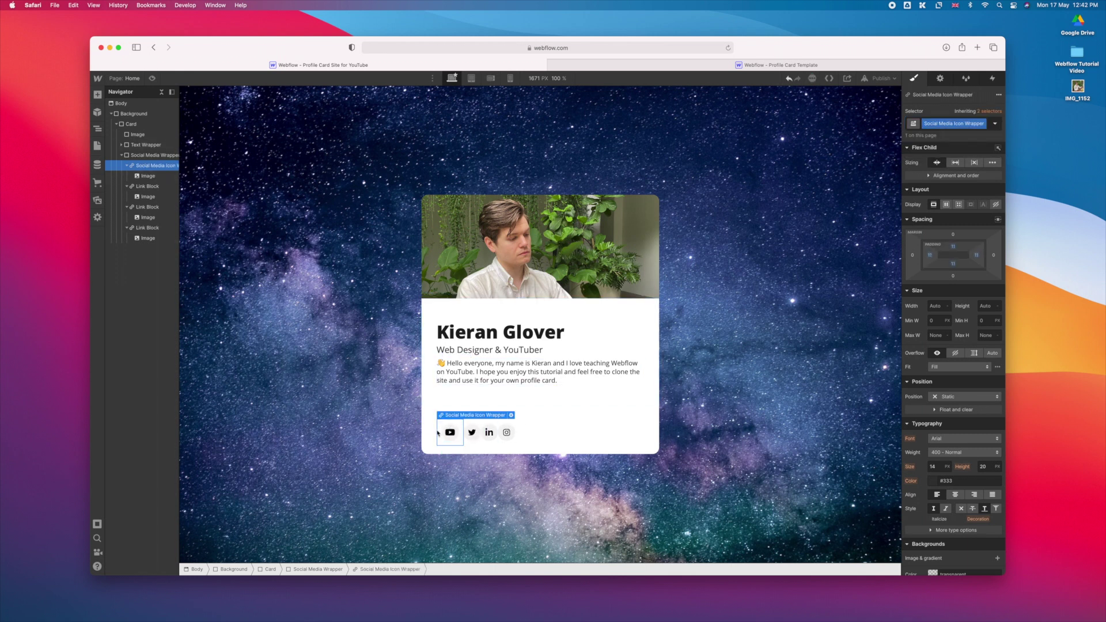
pyautogui.press('super+z')
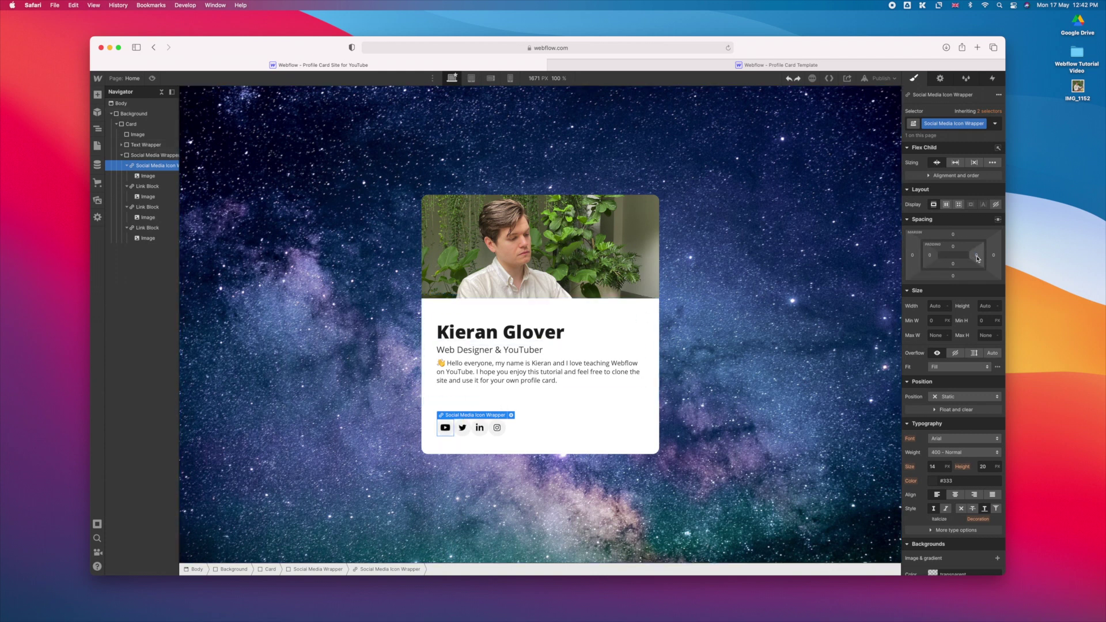
pyautogui.click(953, 247)
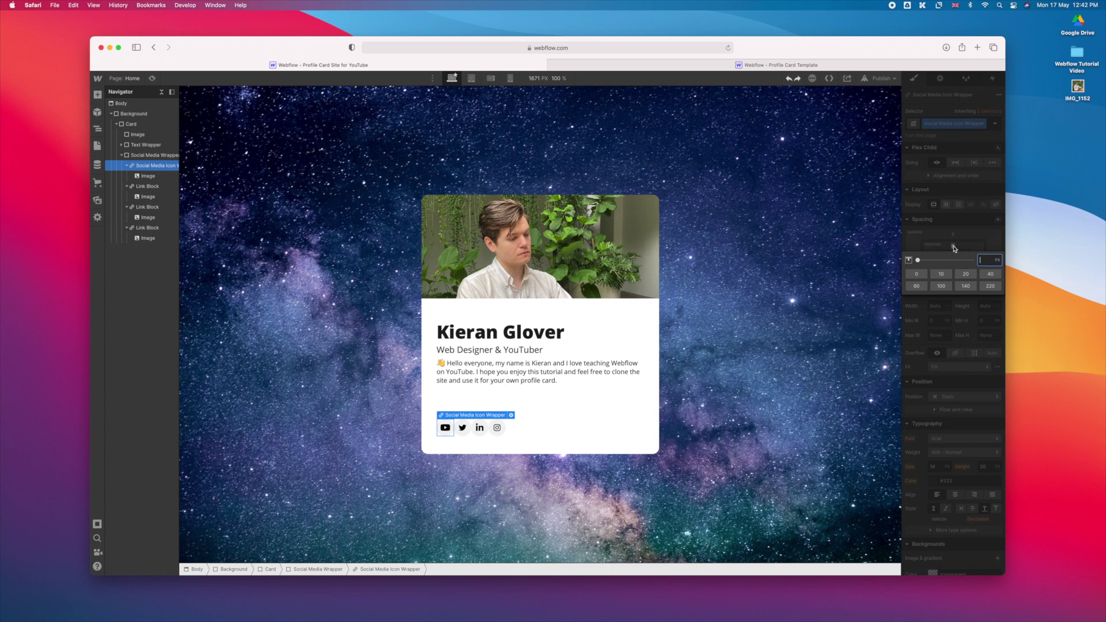
pyautogui.write('10')
pyautogui.press('Return')
pyautogui.moveTo(955, 267); pyautogui.dragTo(983, 258)
pyautogui.click(976, 255)
pyautogui.write('15')
pyautogui.press('Return')
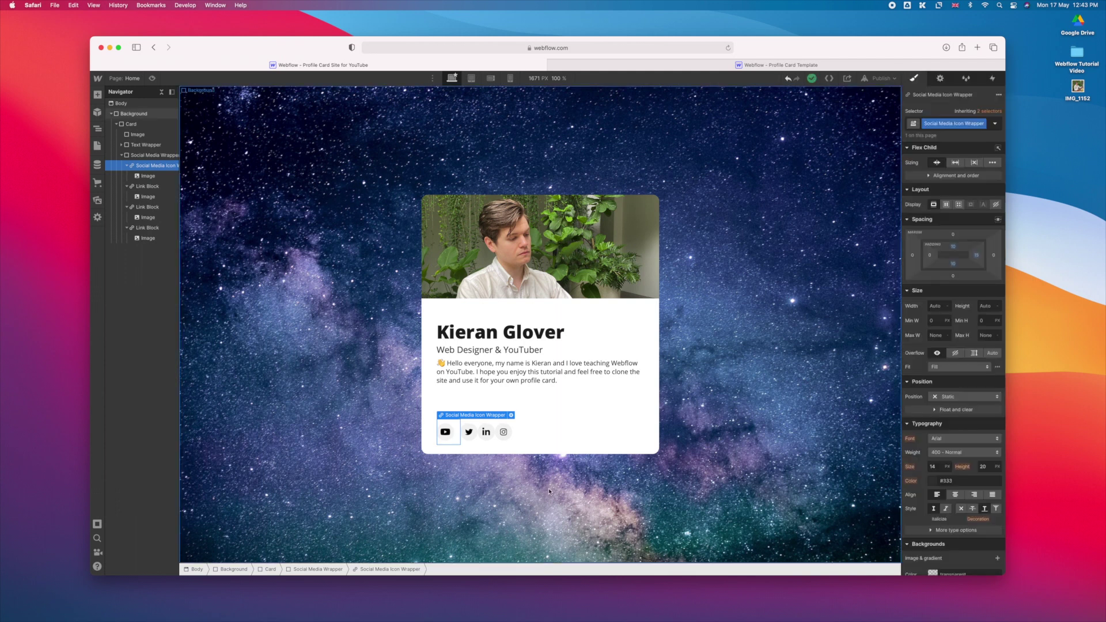
pyautogui.click(460, 441)
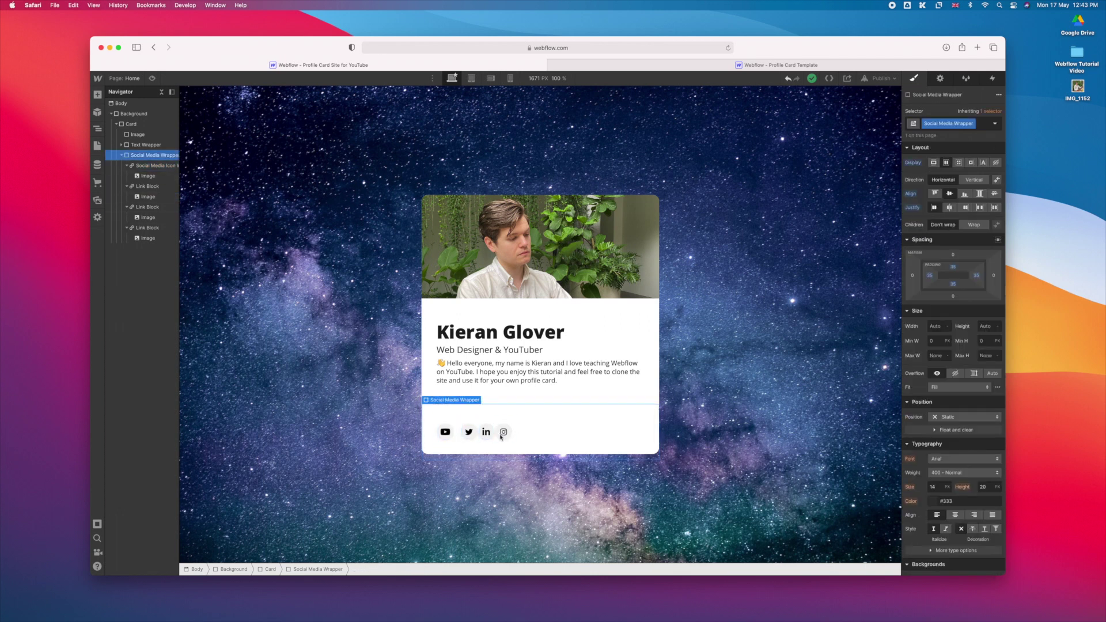
pyautogui.click(502, 434)
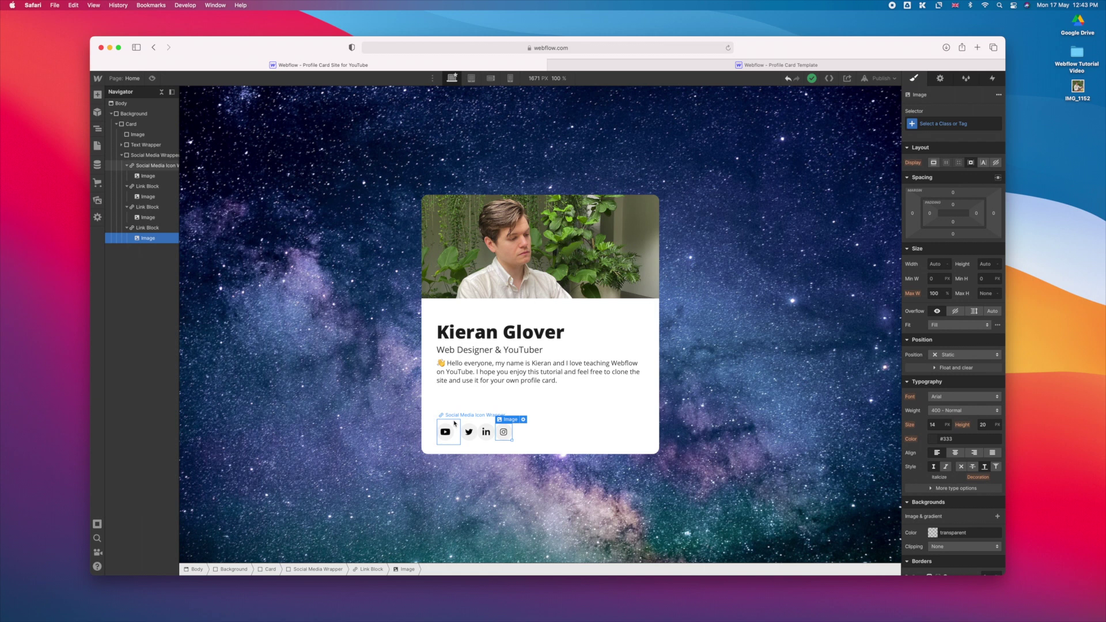
pyautogui.click(156, 187)
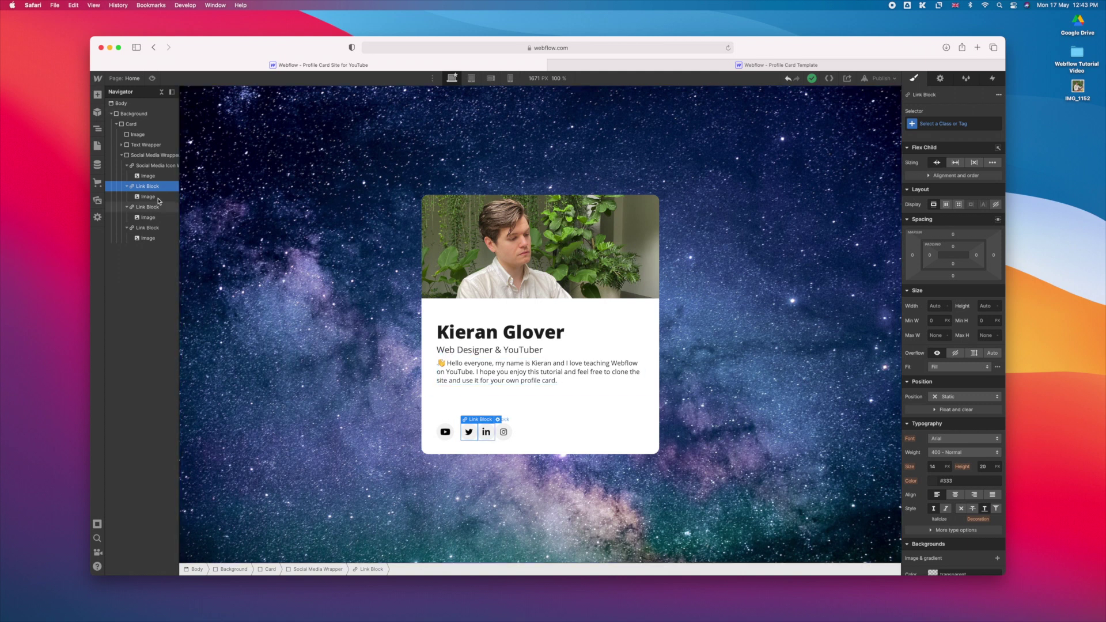
pyautogui.click(154, 166)
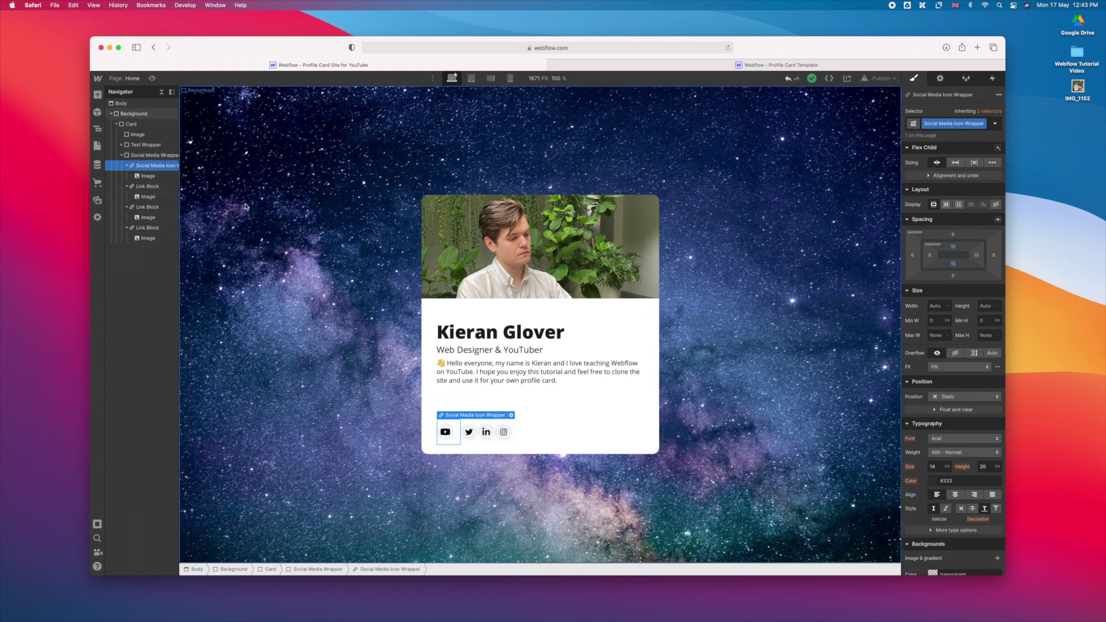
# Apply the existing Social Media Icon Wrapper class to the Twitter, LinkedIn and Instagram link blocks
pyautogui.click(141, 186)
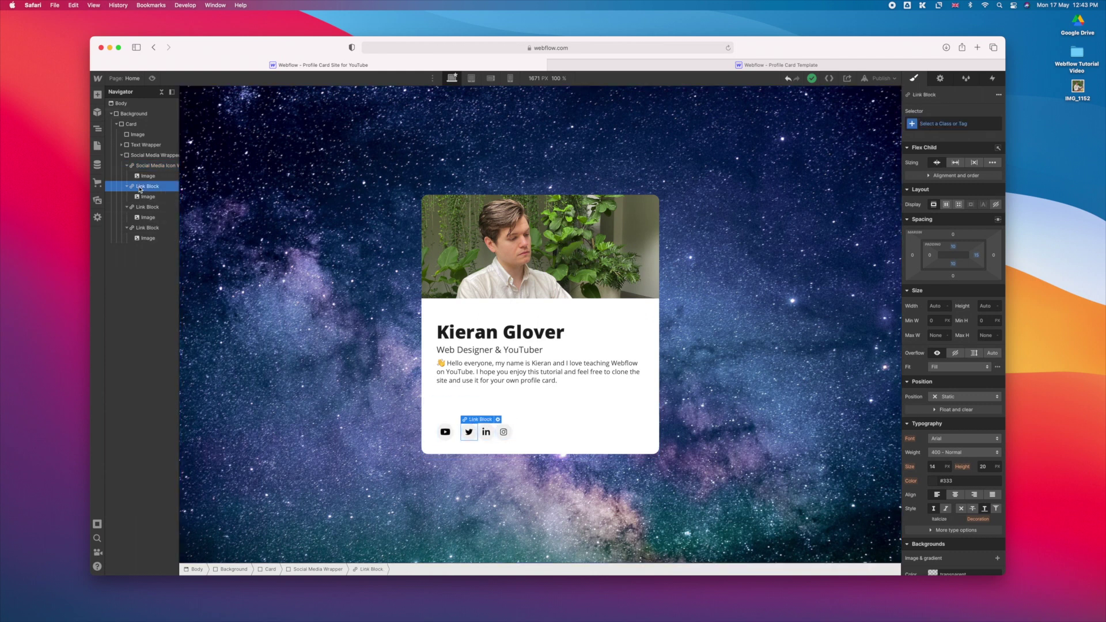
pyautogui.click(940, 124)
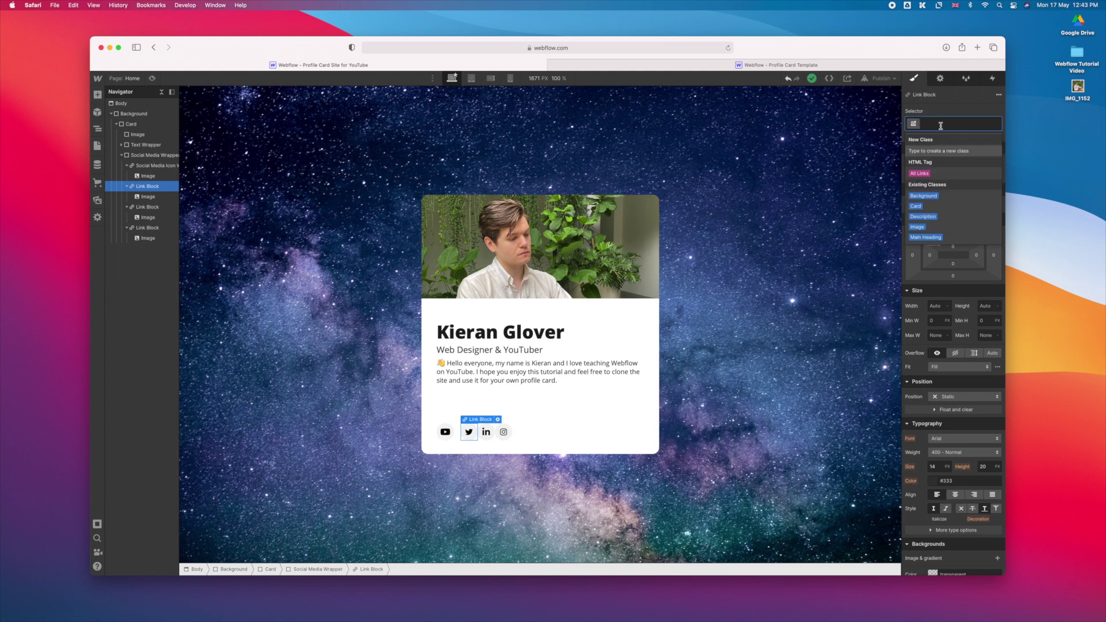
pyautogui.write('Soci')
pyautogui.press('Down')
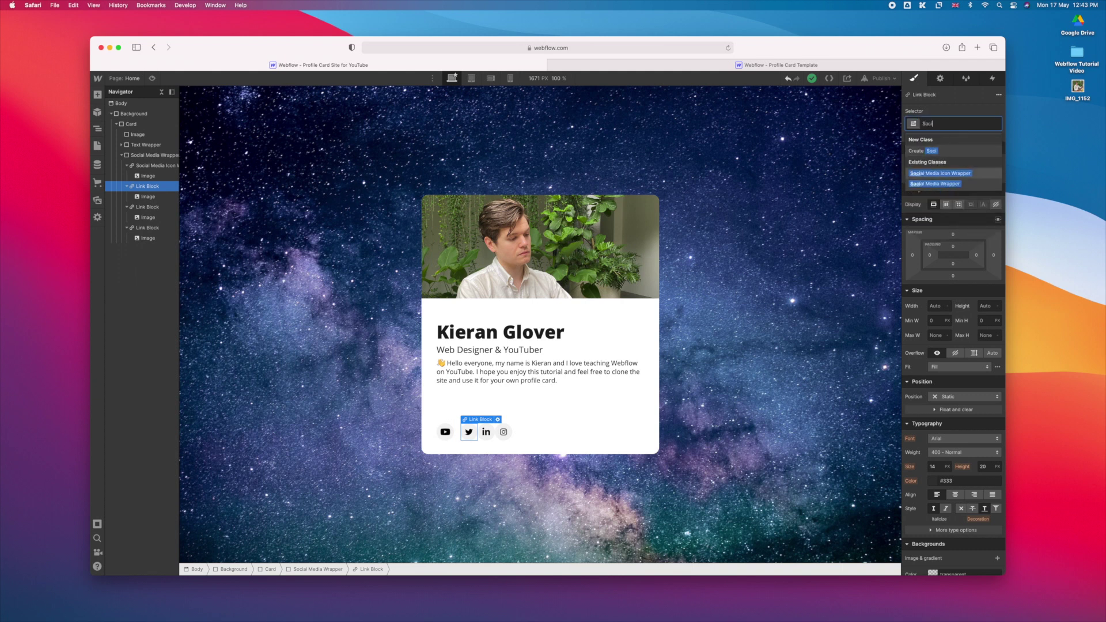
pyautogui.click(962, 175)
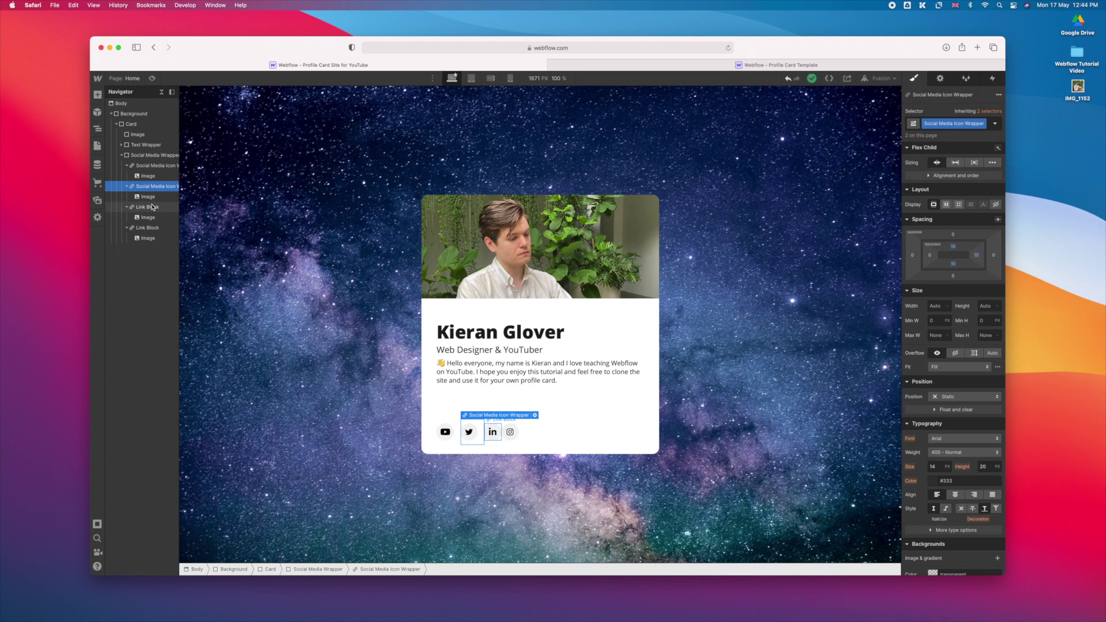
pyautogui.click(146, 145)
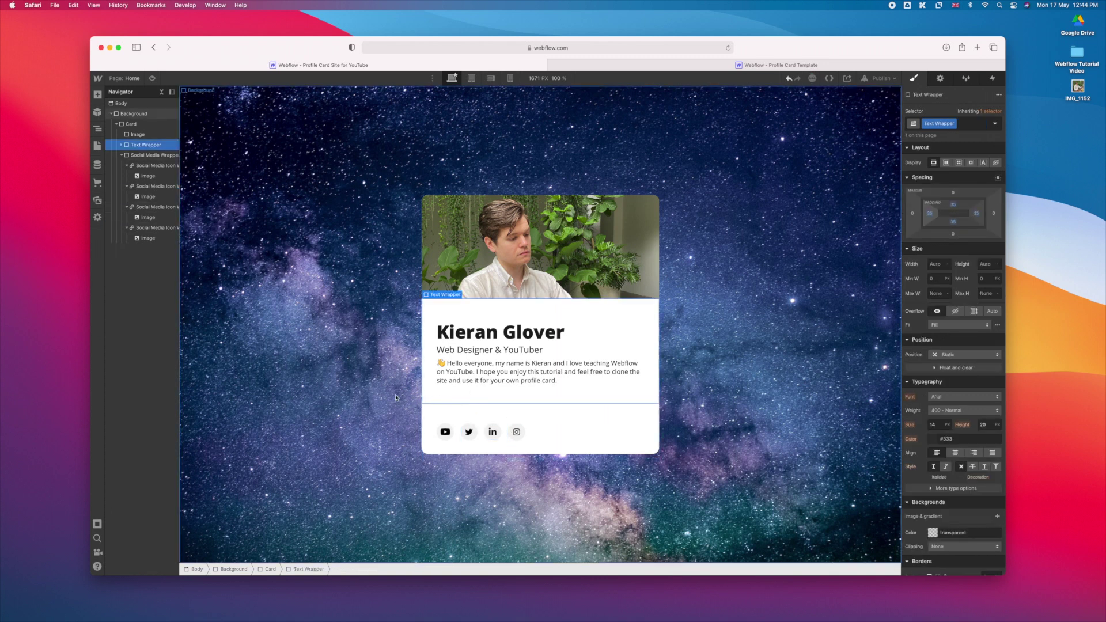
pyautogui.click(382, 387)
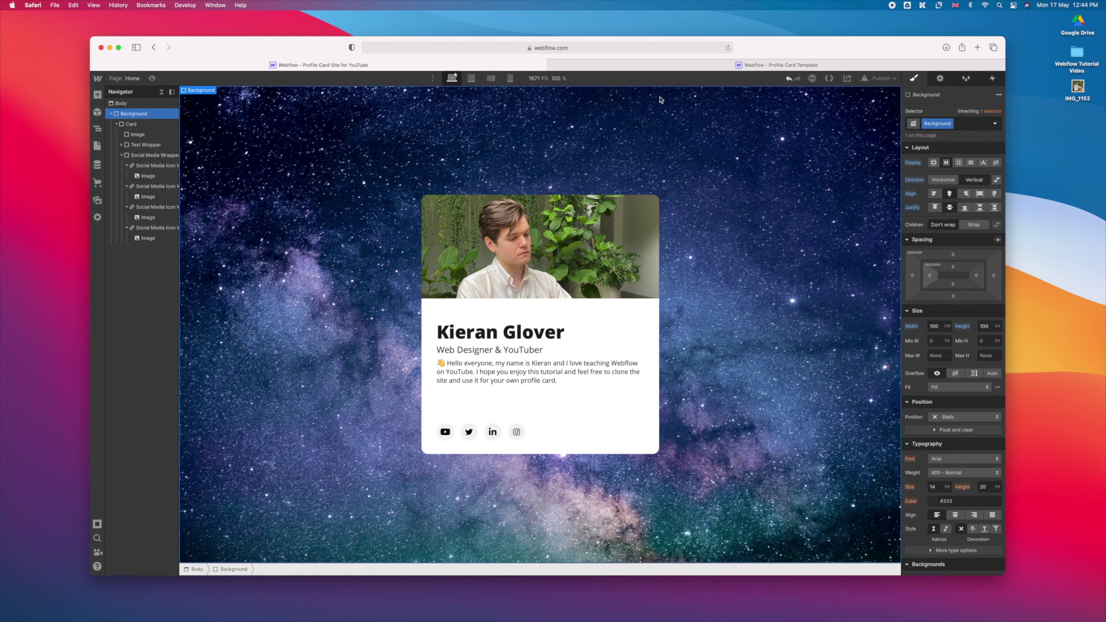
# Publish the site to its webflow.io subdomain and open the live page with its address
pyautogui.click(881, 79)
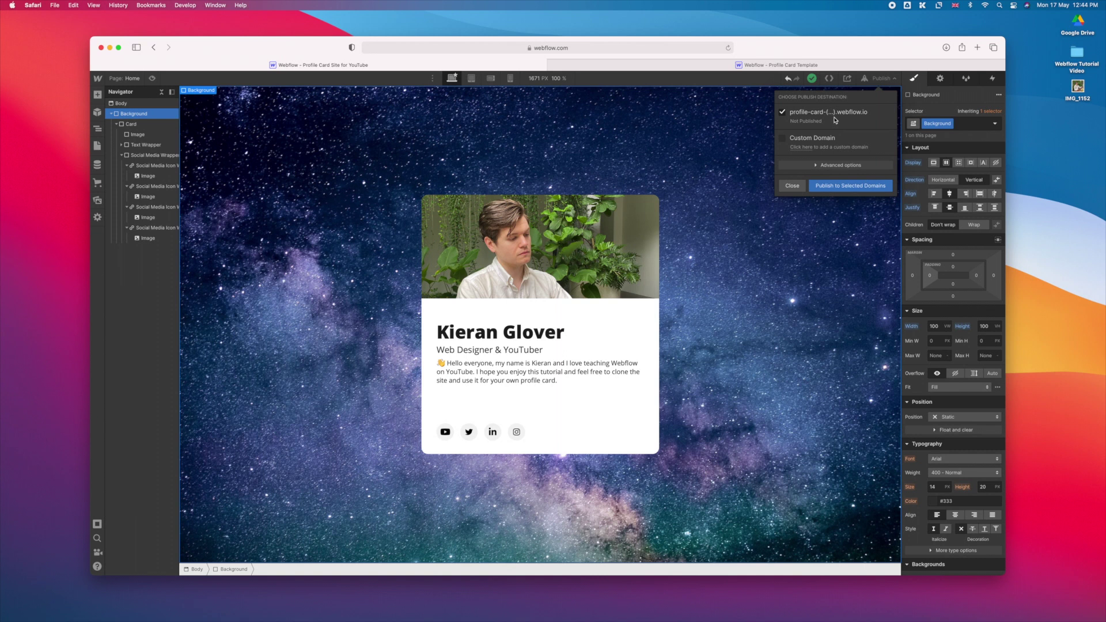
pyautogui.click(851, 191)
pyautogui.click(873, 111)
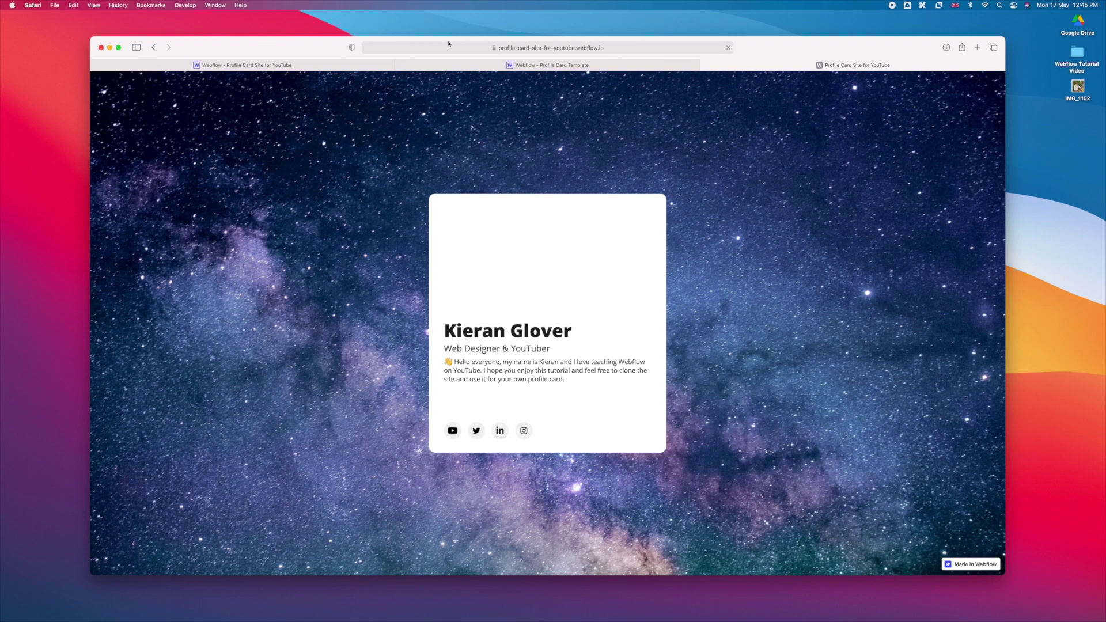
pyautogui.click(558, 48)
pyautogui.click(558, 48)
pyautogui.press('super+a')
pyautogui.press('Escape')
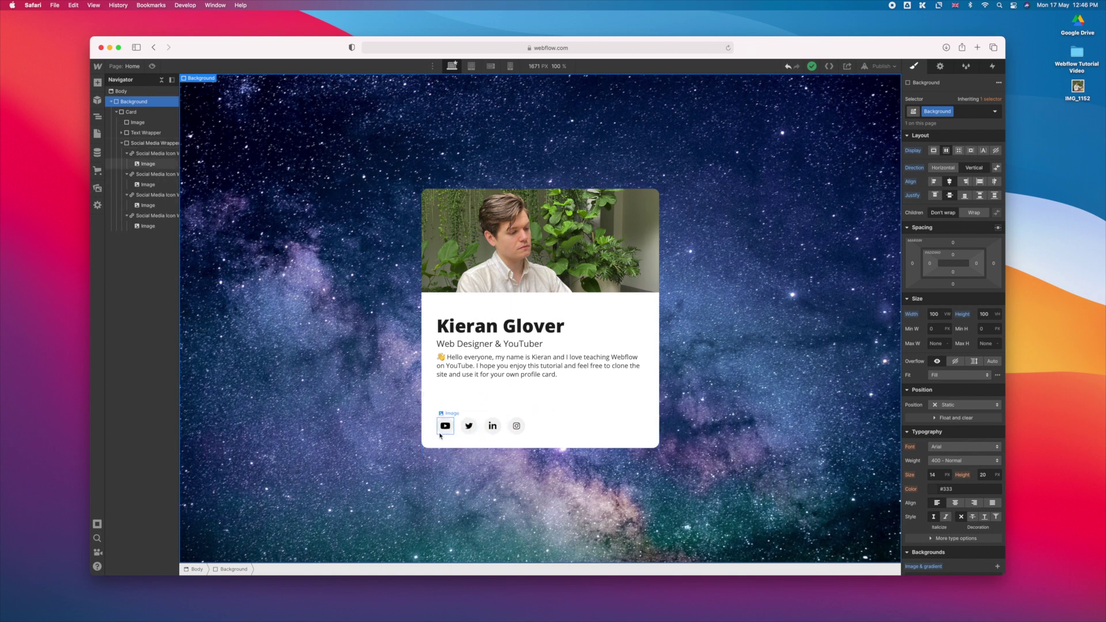
# Open the link settings of the YouTube icon's wrapper and look through the available link types, returning to URL
pyautogui.click(439, 417)
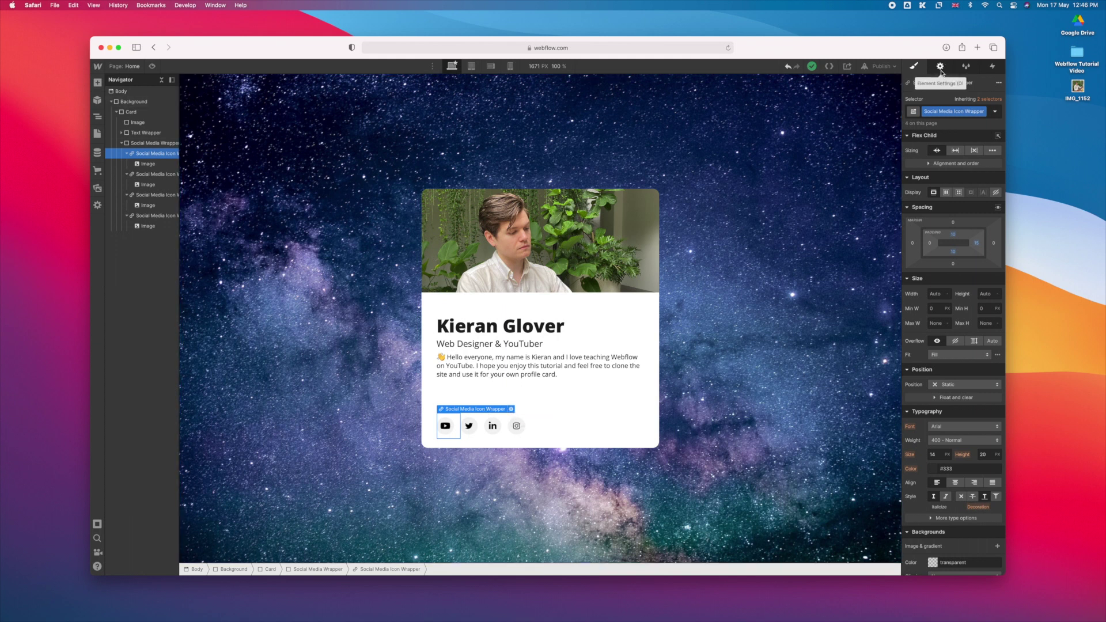
pyautogui.click(510, 409)
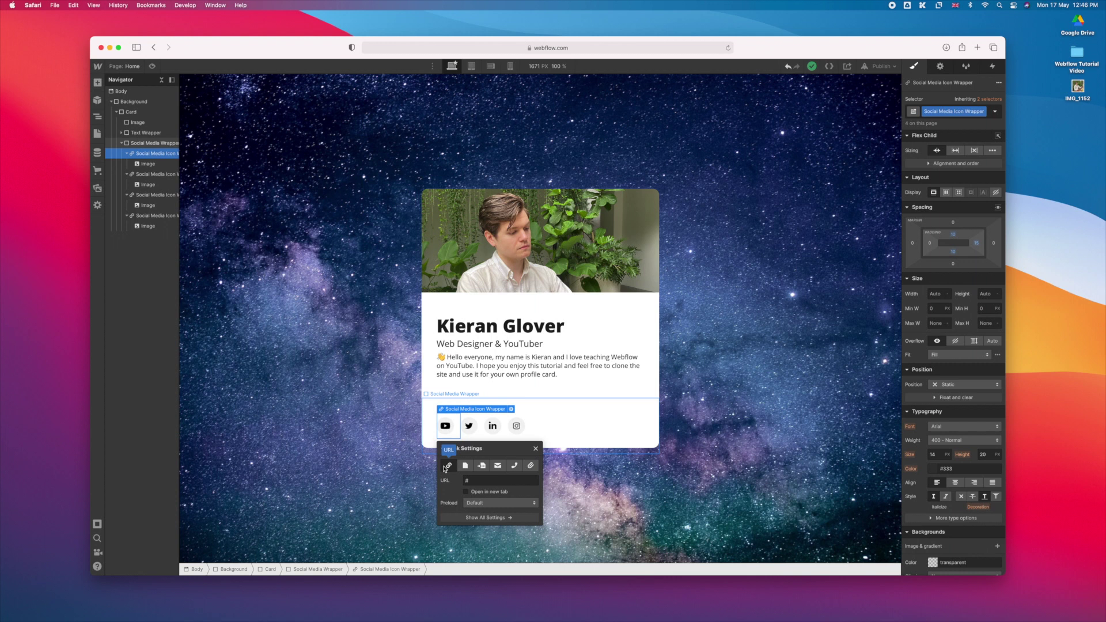
pyautogui.click(465, 467)
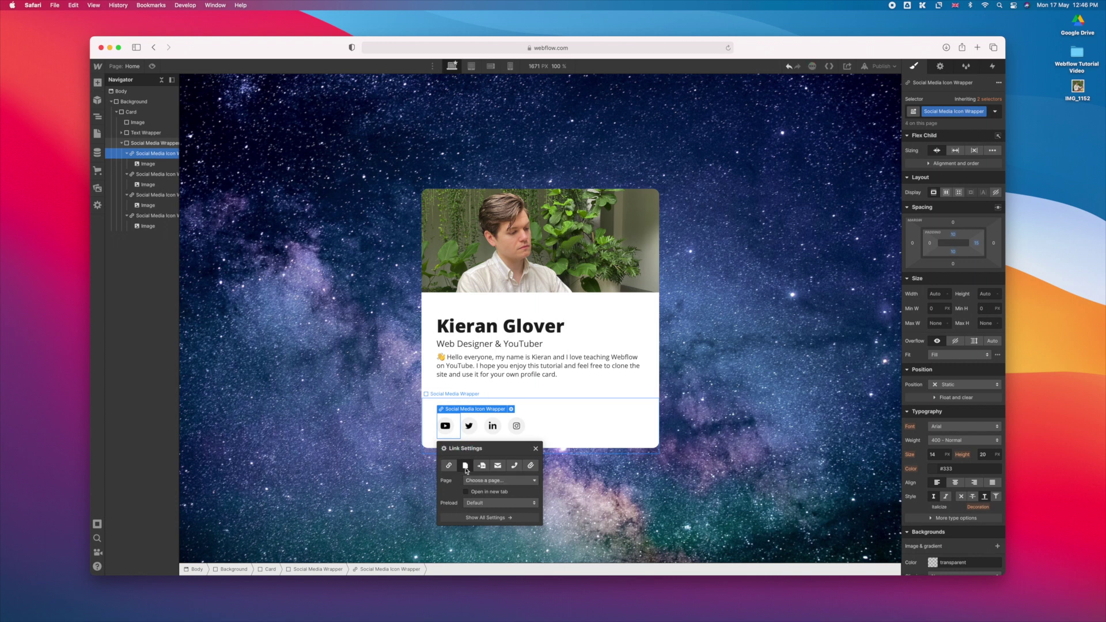
pyautogui.click(482, 465)
pyautogui.click(498, 465)
pyautogui.click(514, 465)
pyautogui.click(531, 466)
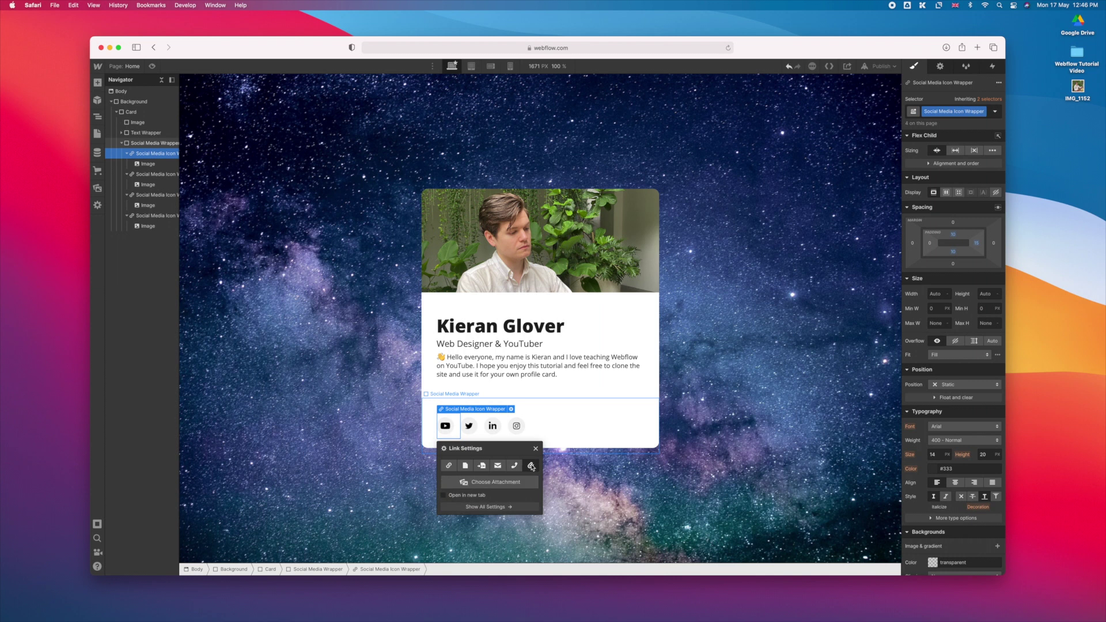
pyautogui.click(449, 466)
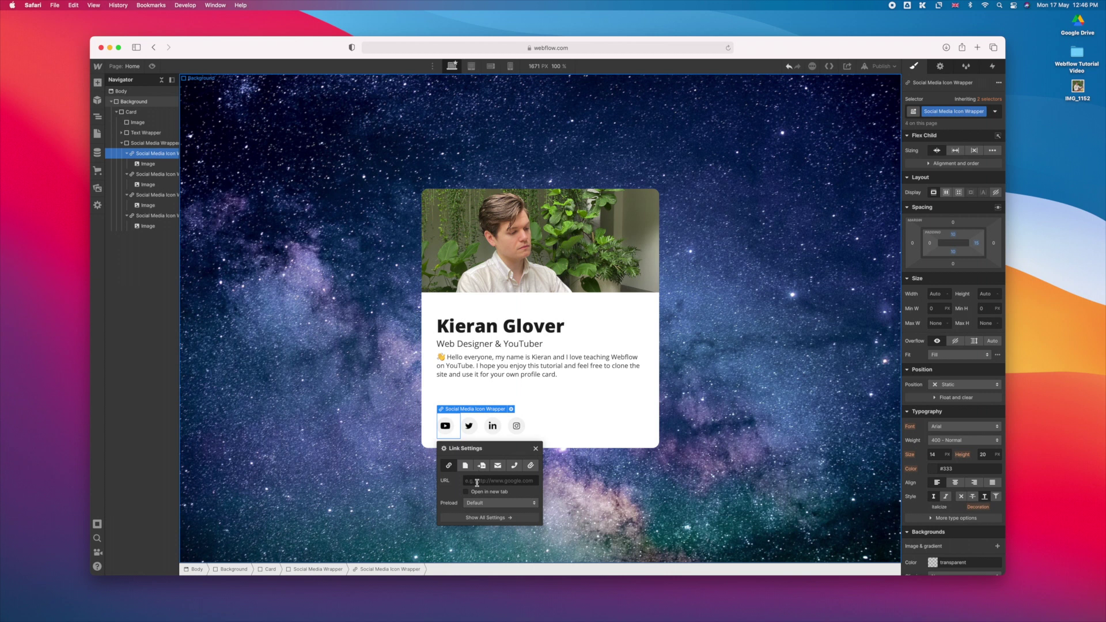
# Set the YouTube icon's link URL to youtube.com and make it open in a new tab
pyautogui.click(500, 482)
pyautogui.write('http')
pyautogui.press('BackSpace')
pyautogui.press('BackSpace')
pyautogui.press('BackSpace')
pyautogui.press('BackSpace')
pyautogui.write('youtube.com')
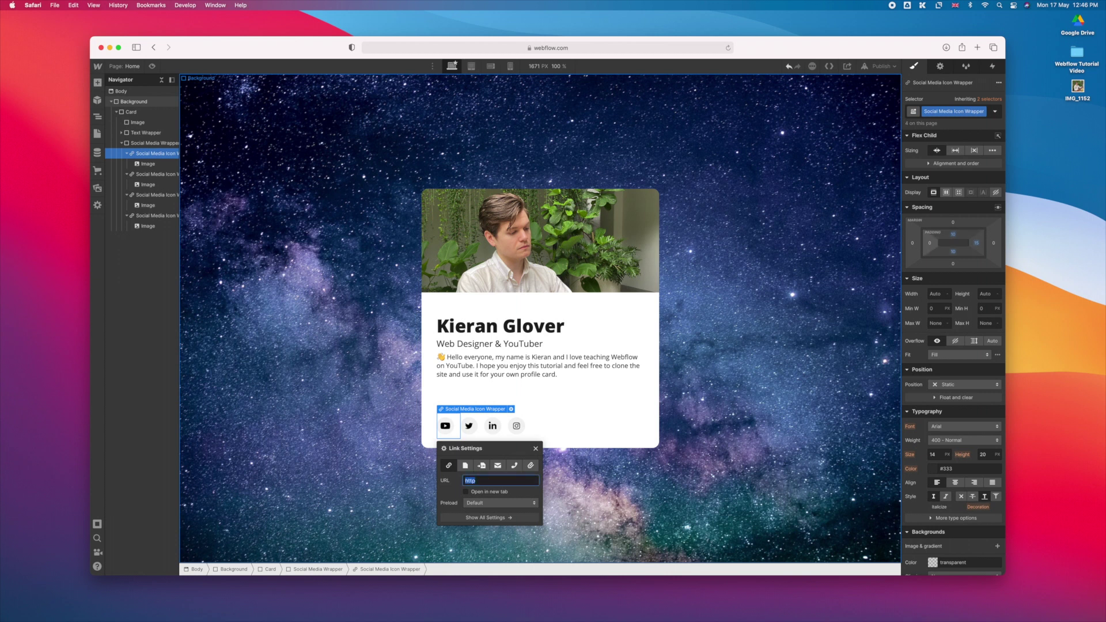
pyautogui.click(479, 492)
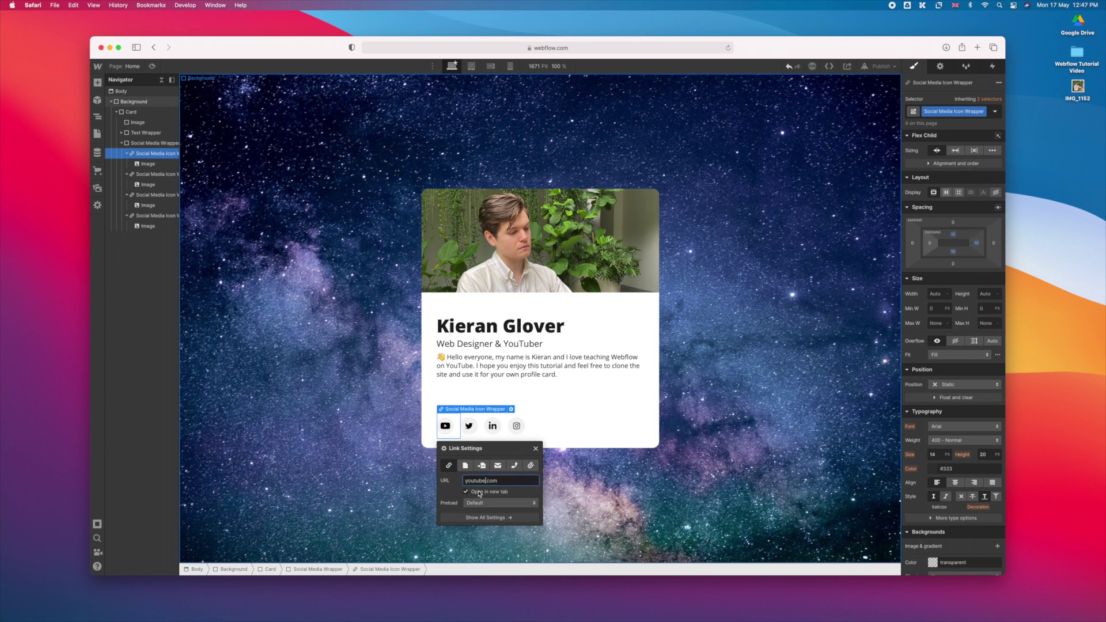
pyautogui.click(535, 448)
# Preview the page, test the YouTube icon's link and return to the design view
pyautogui.click(152, 67)
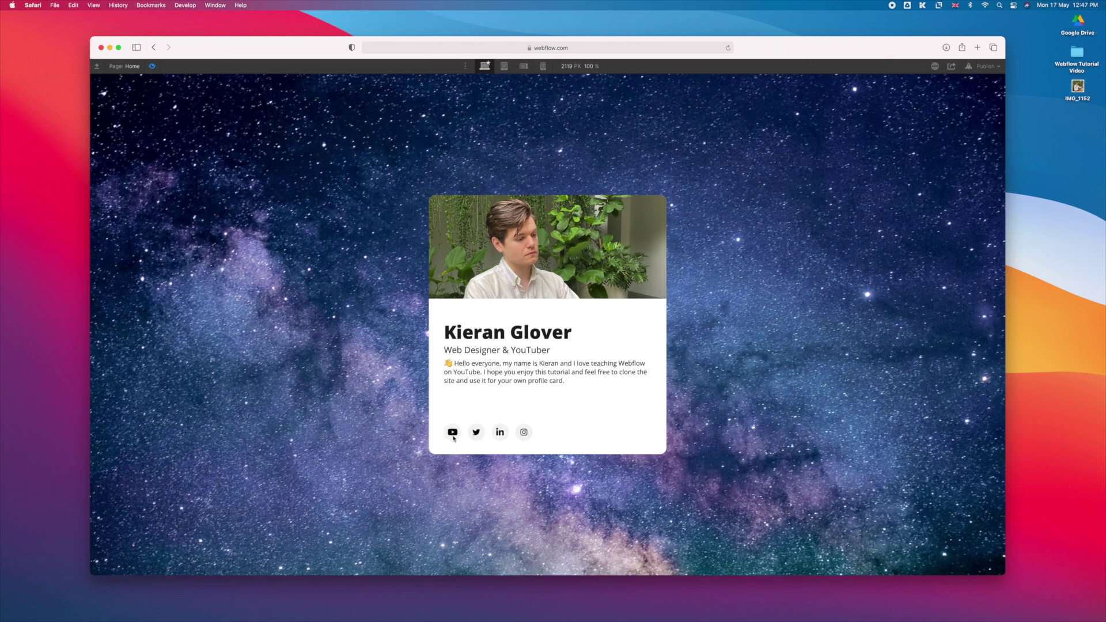
pyautogui.click(453, 433)
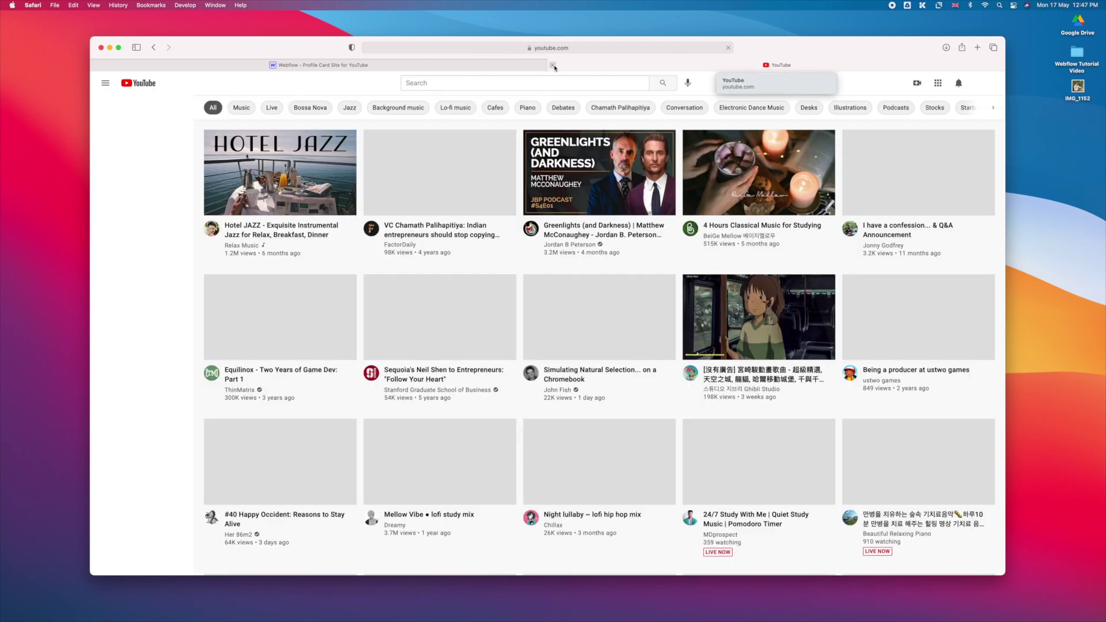
pyautogui.click(553, 66)
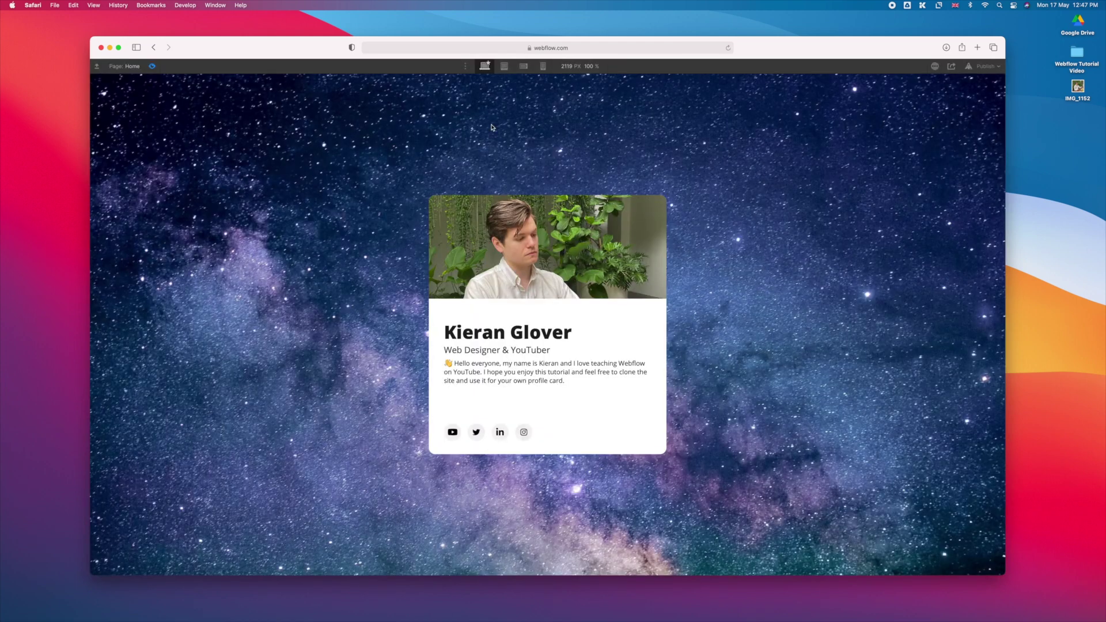
pyautogui.click(152, 67)
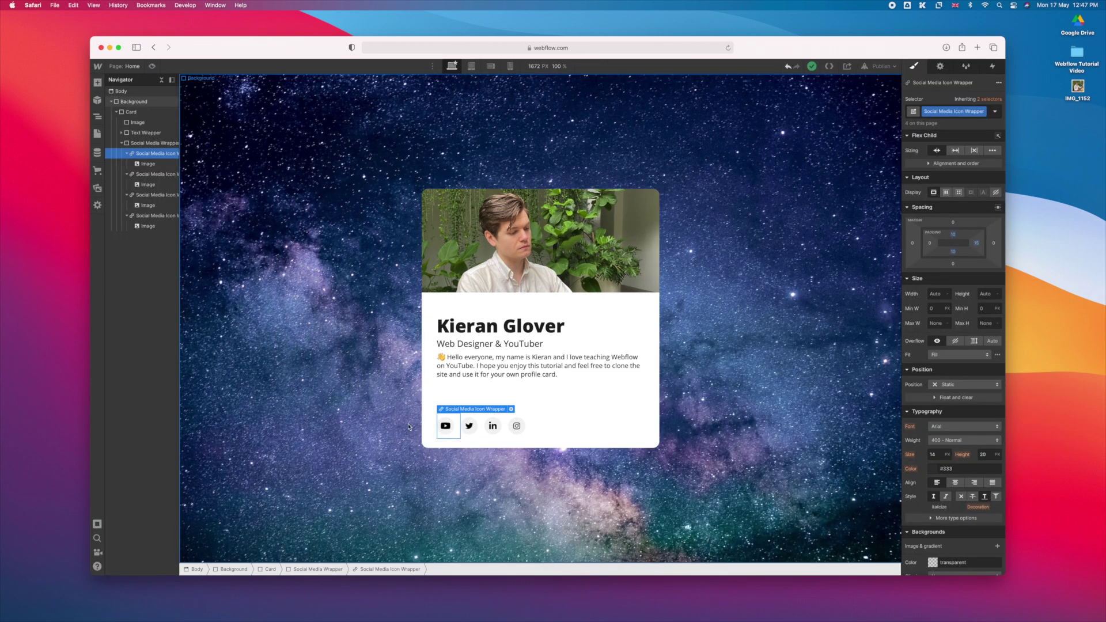
pyautogui.click(480, 436)
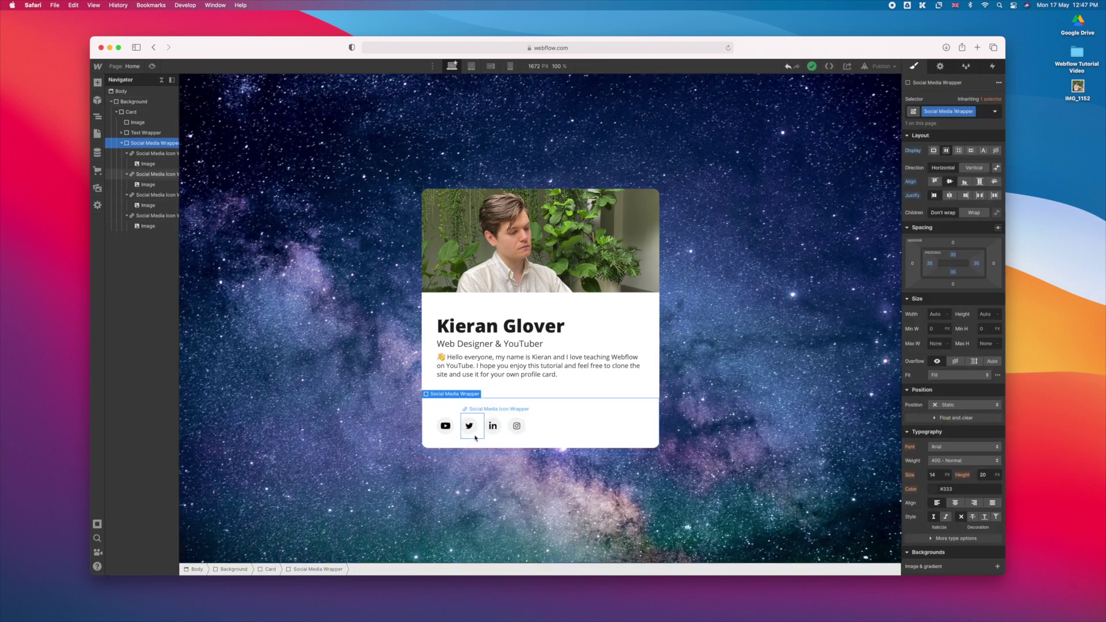
pyautogui.click(496, 436)
pyautogui.click(522, 437)
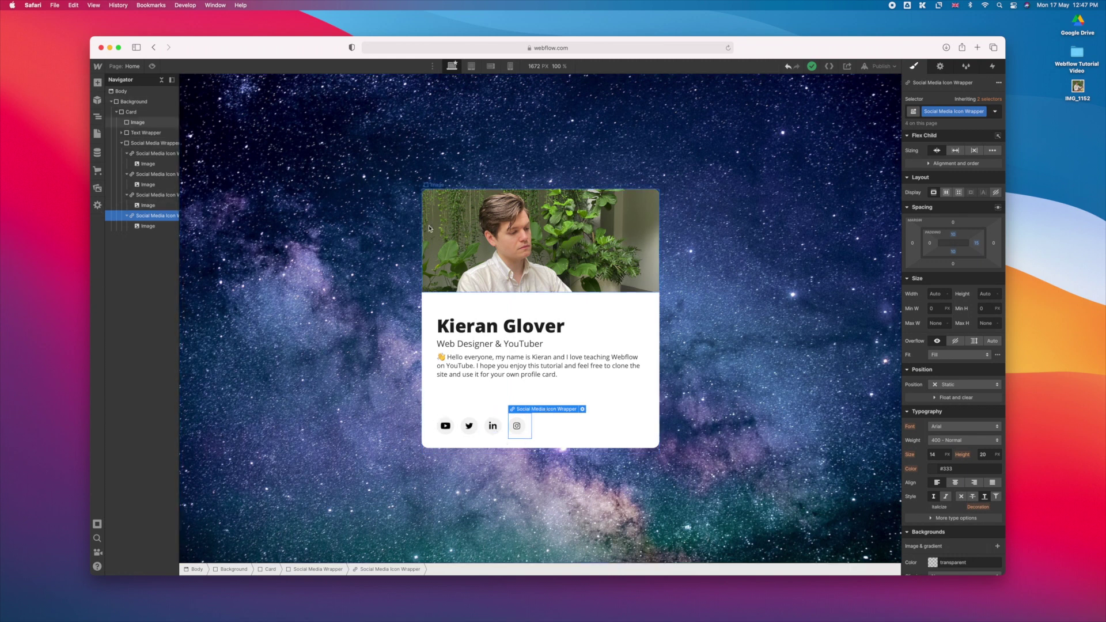
# At the mobile portrait breakpoint, set the Card's width to 85 VW
pyautogui.click(472, 68)
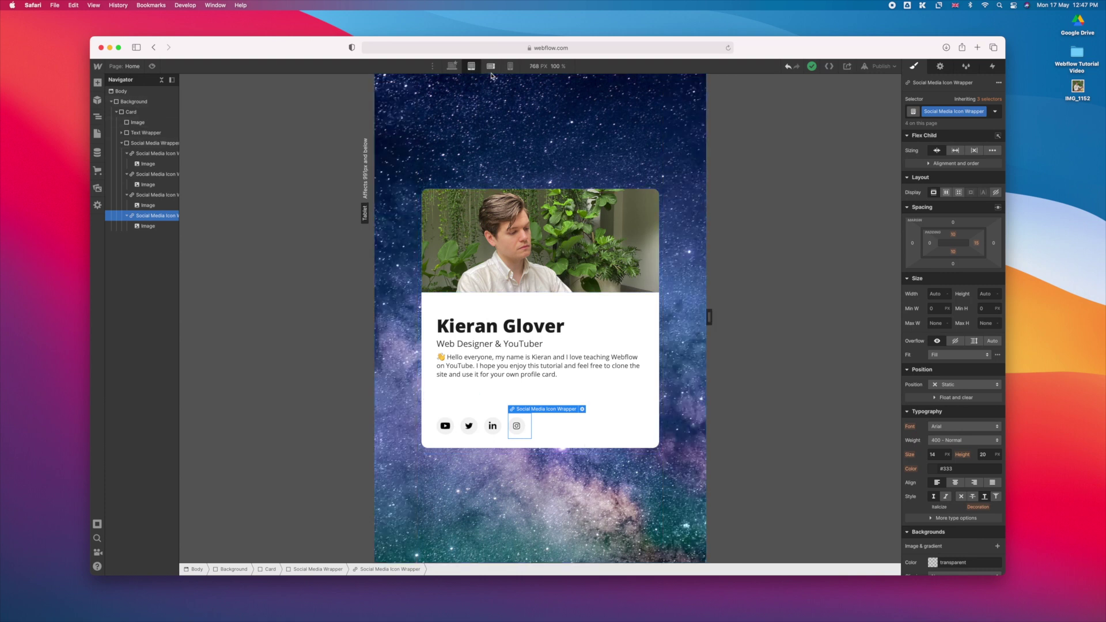
pyautogui.click(510, 67)
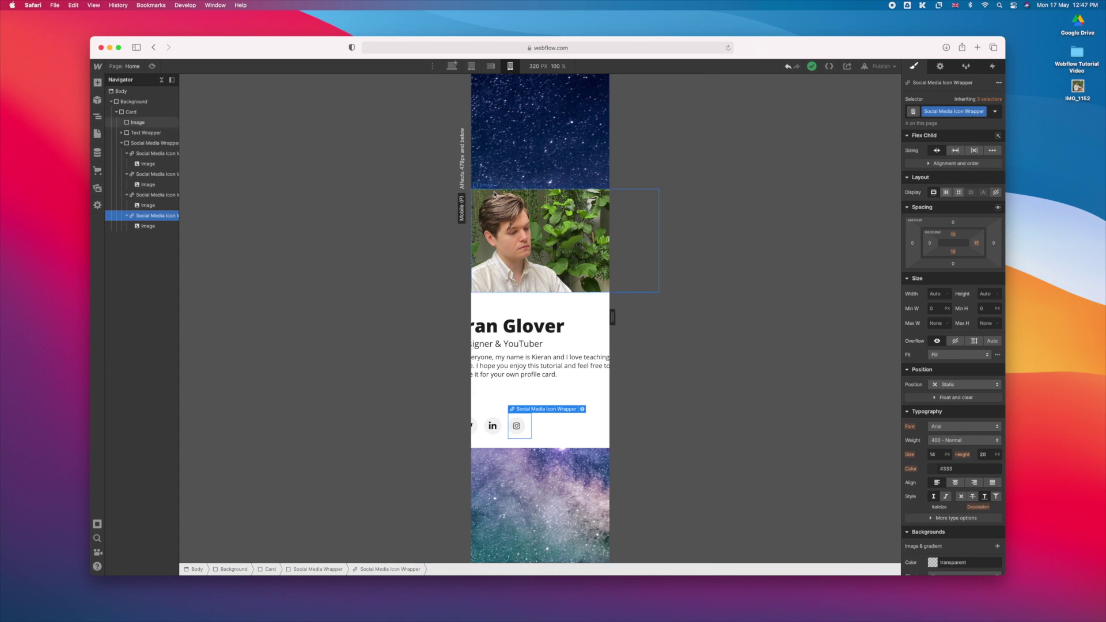
pyautogui.moveTo(613, 316); pyautogui.dragTo(634, 315)
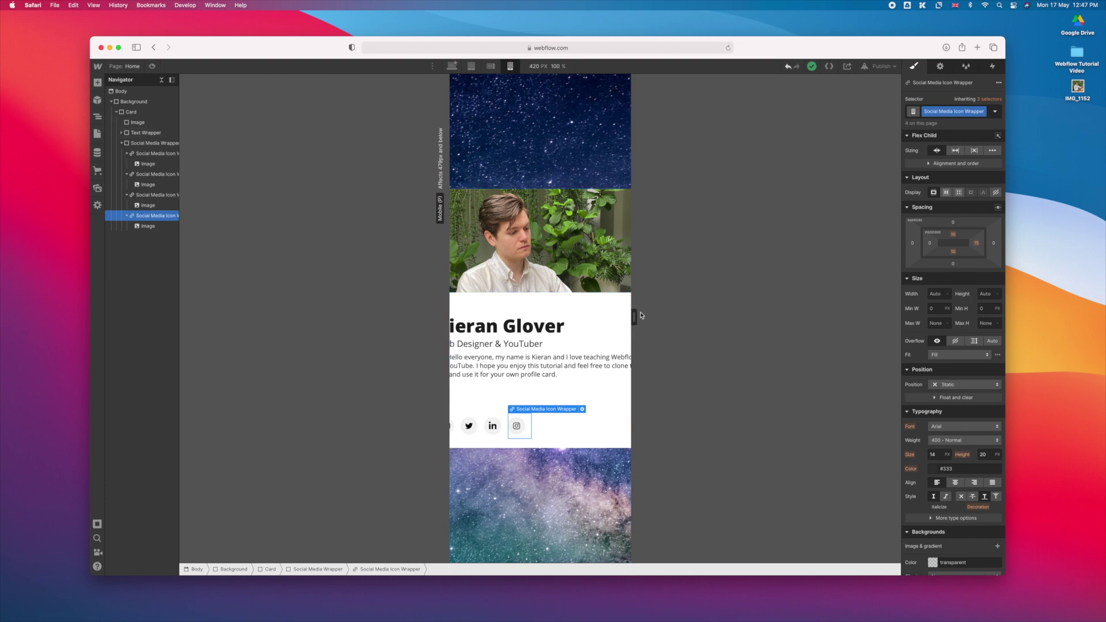
pyautogui.click(120, 143)
pyautogui.click(116, 112)
pyautogui.click(134, 112)
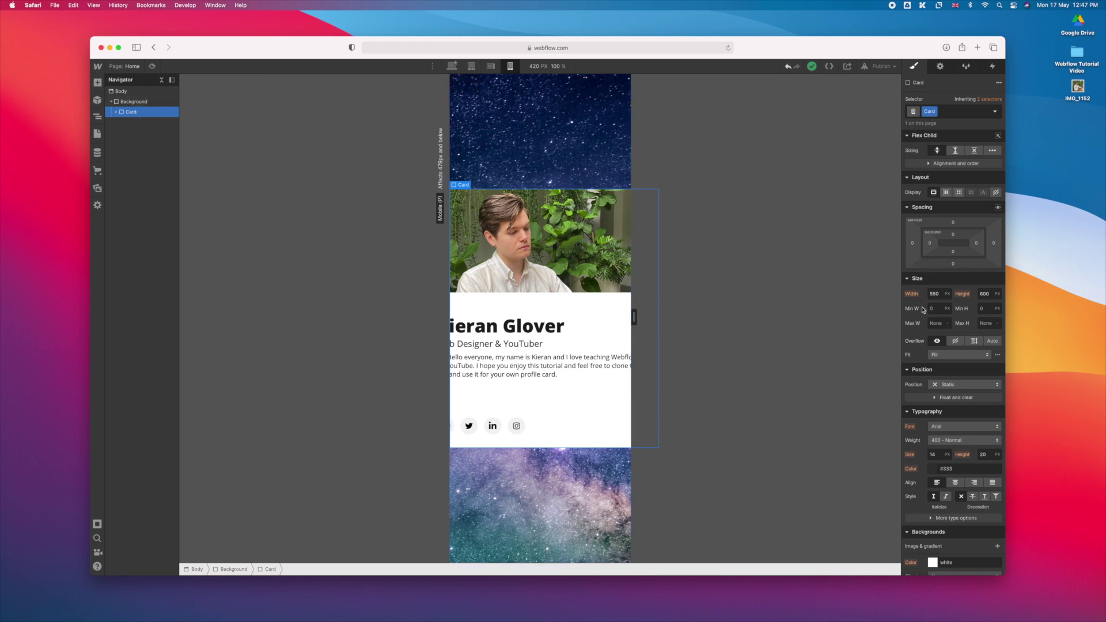
pyautogui.click(946, 293)
pyautogui.moveTo(633, 317); pyautogui.dragTo(644, 319)
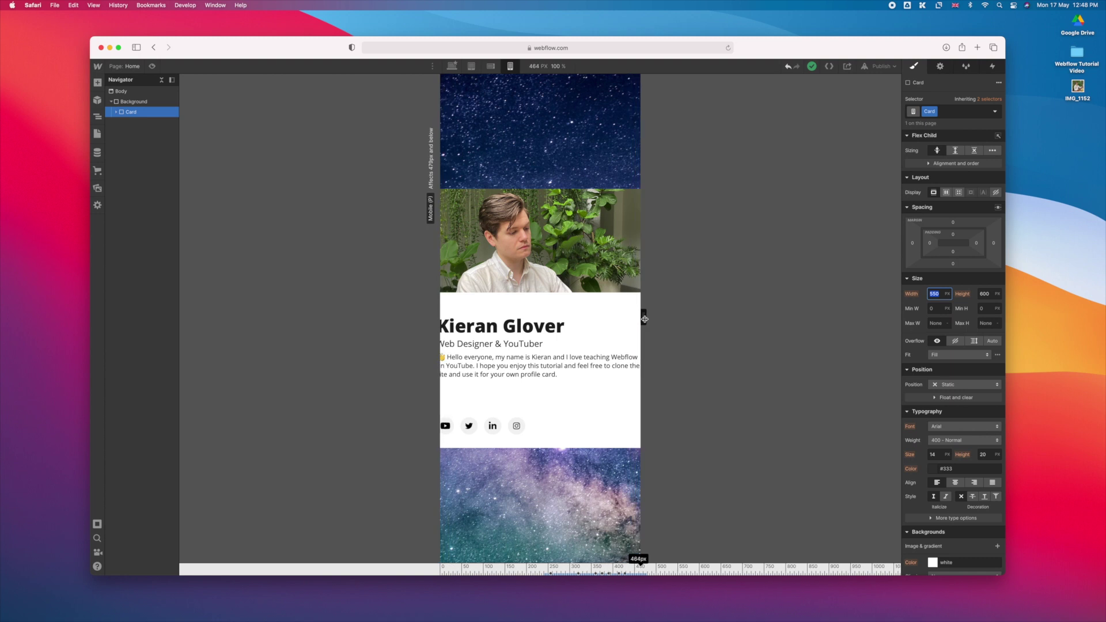
pyautogui.click(941, 293)
pyautogui.doubleClick(941, 293)
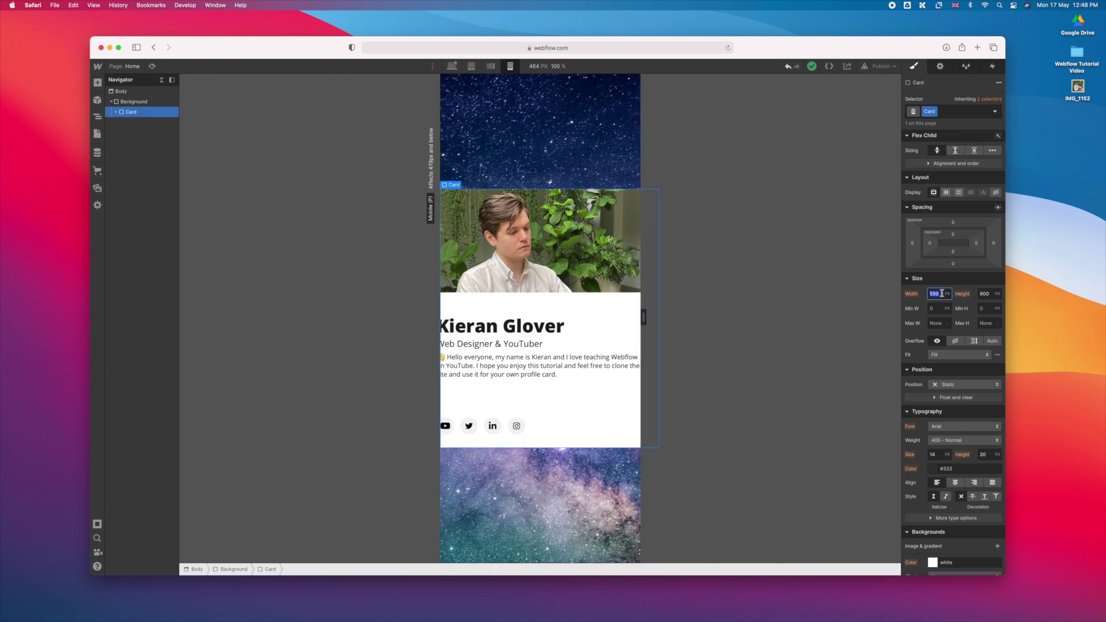
pyautogui.write('85vw')
pyautogui.press('Return')
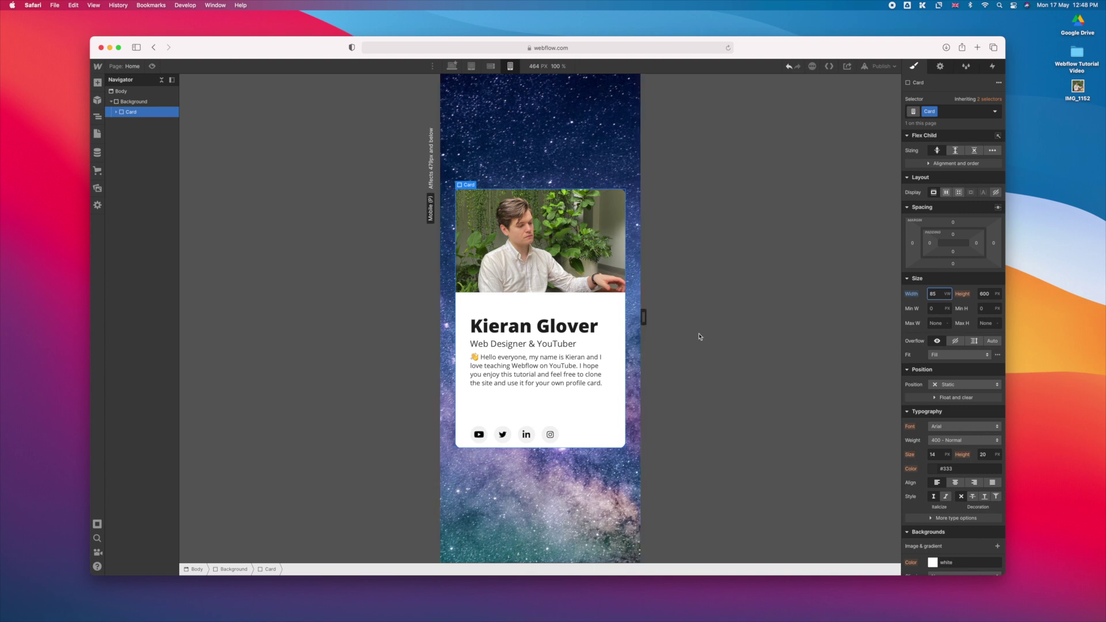
# Check the card's layout at different mobile widths and at the desktop and tablet breakpoints
pyautogui.moveTo(644, 318)
pyautogui.mouseDown()
pyautogui.moveTo(658, 322)
pyautogui.moveTo(628, 323)
pyautogui.moveTo(647, 323)
pyautogui.moveTo(637, 325)
pyautogui.mouseUp()
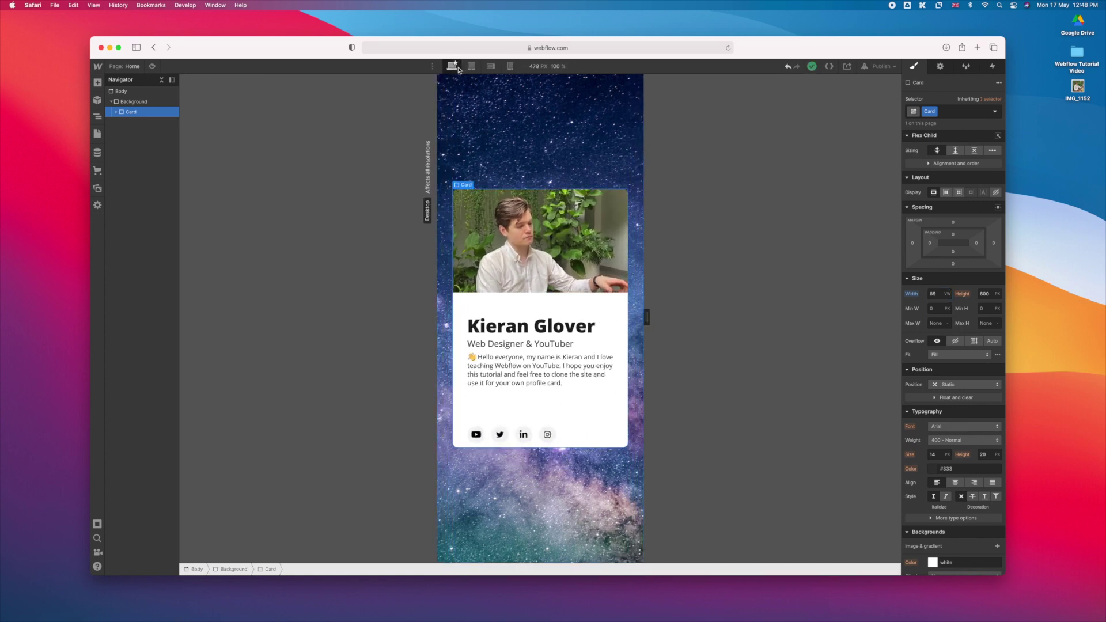
pyautogui.click(453, 67)
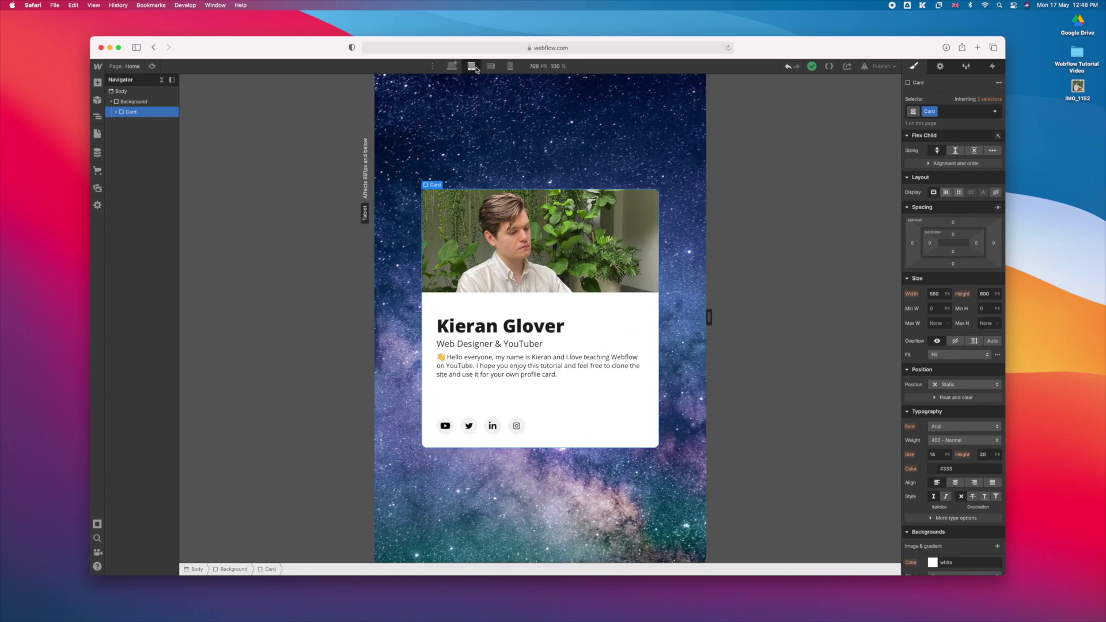
pyautogui.click(491, 66)
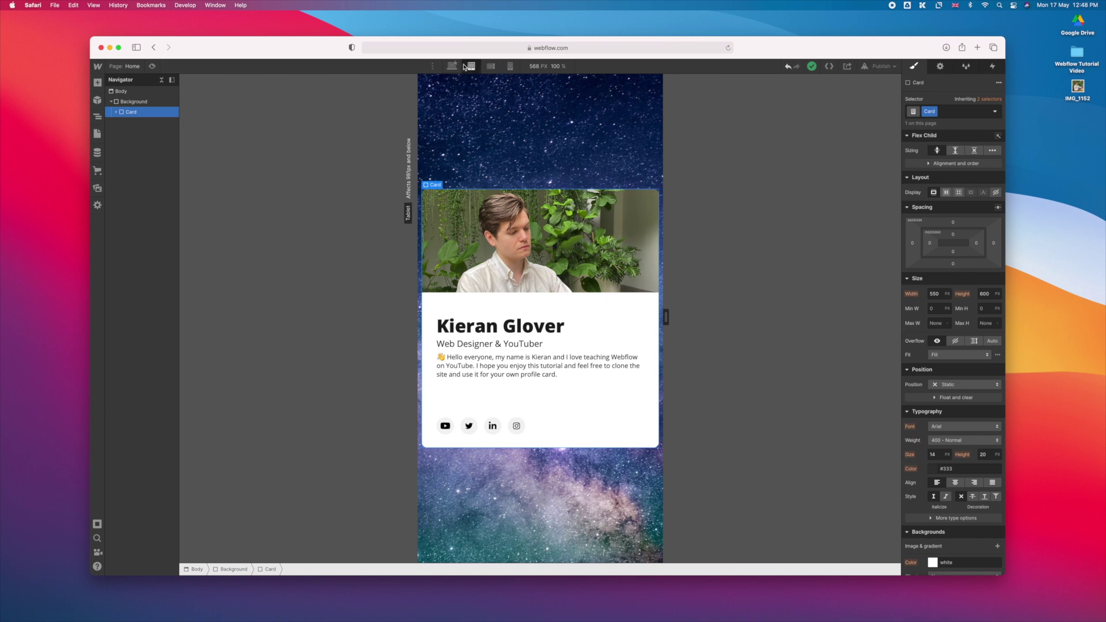
pyautogui.click(452, 66)
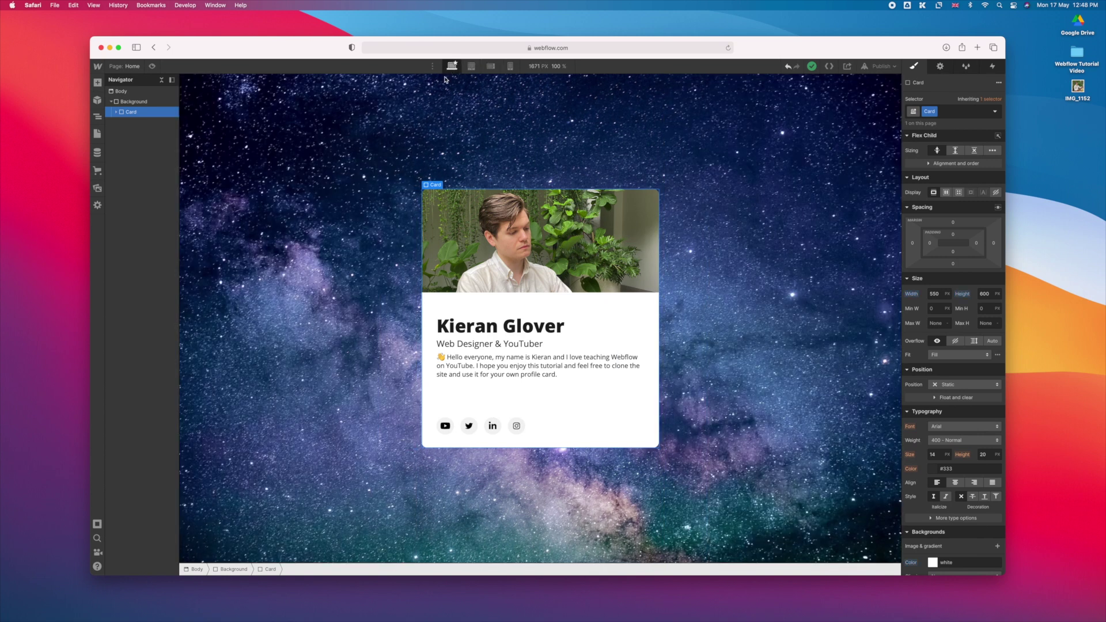
pyautogui.click(475, 81)
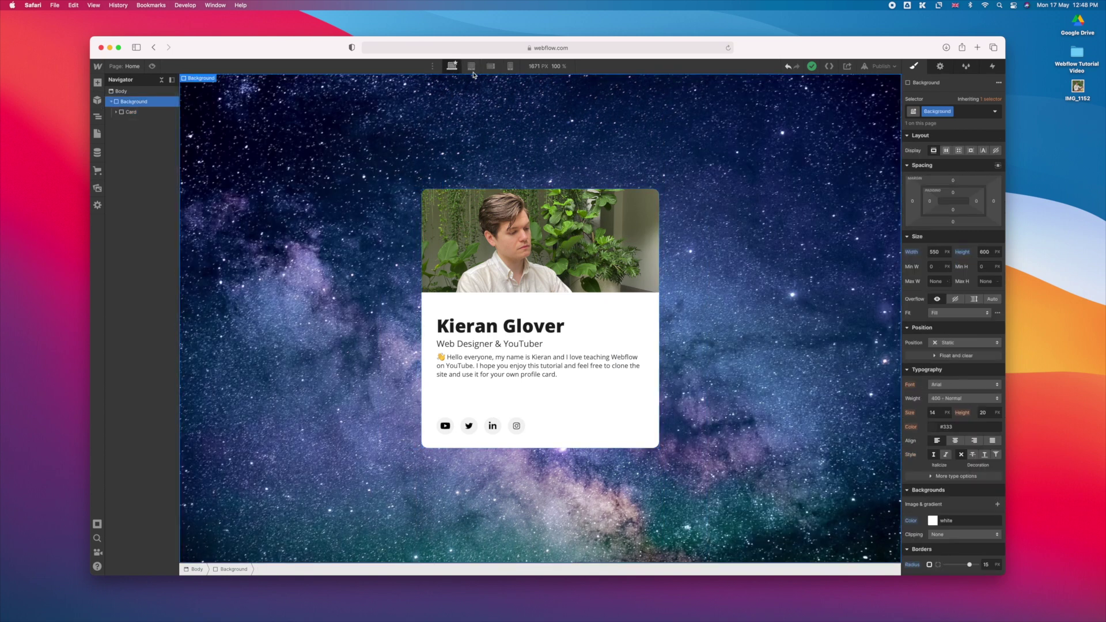
pyautogui.click(471, 65)
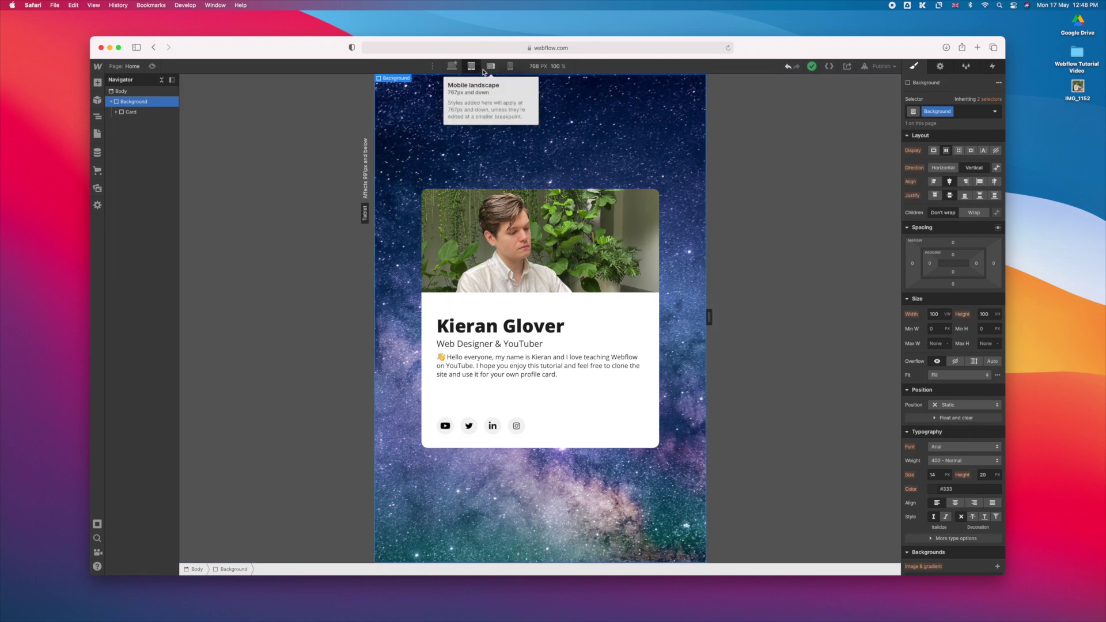
# At the mobile portrait breakpoint, set the Card's height to 65 VH
pyautogui.click(509, 66)
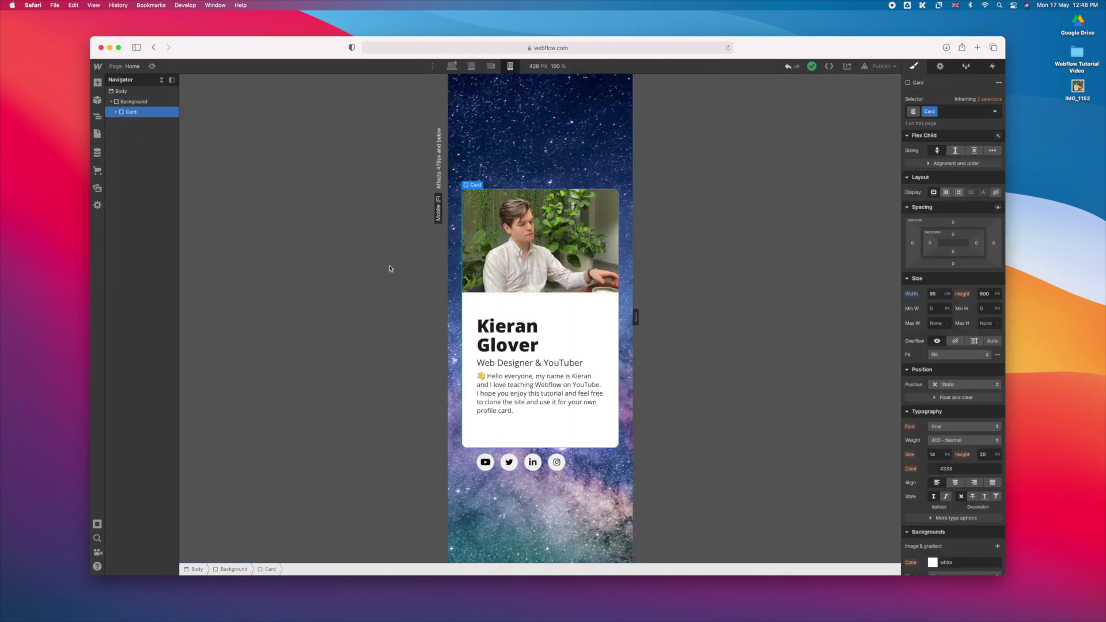
pyautogui.click(978, 294)
pyautogui.write('60vh')
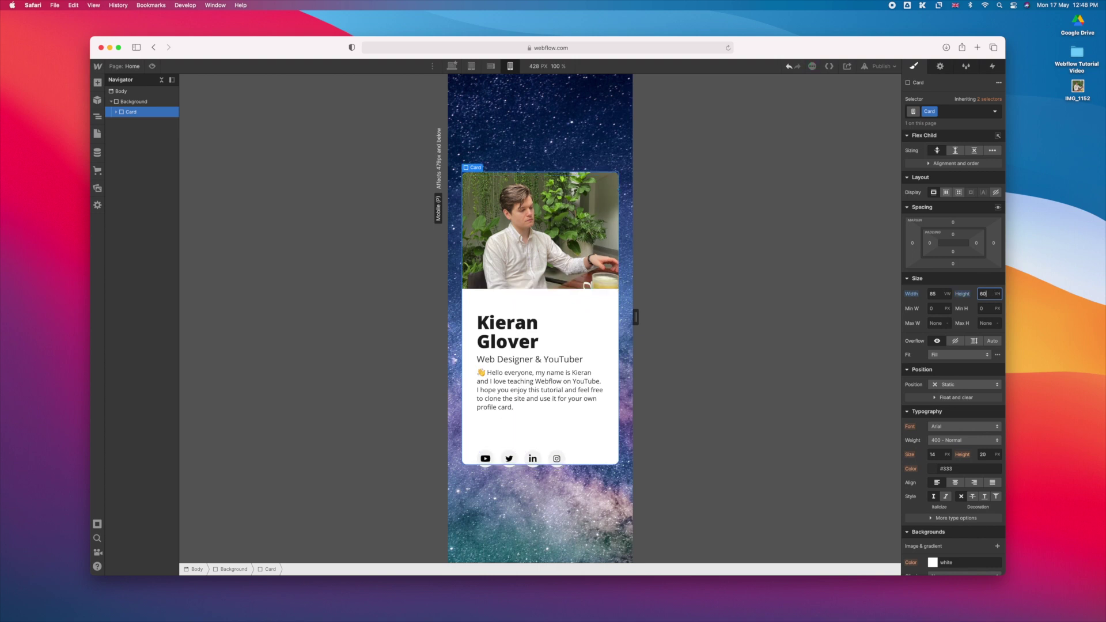
pyautogui.press('Up')
pyautogui.press('Up')
pyautogui.press('Up')
pyautogui.press('Up')
pyautogui.press('Up')
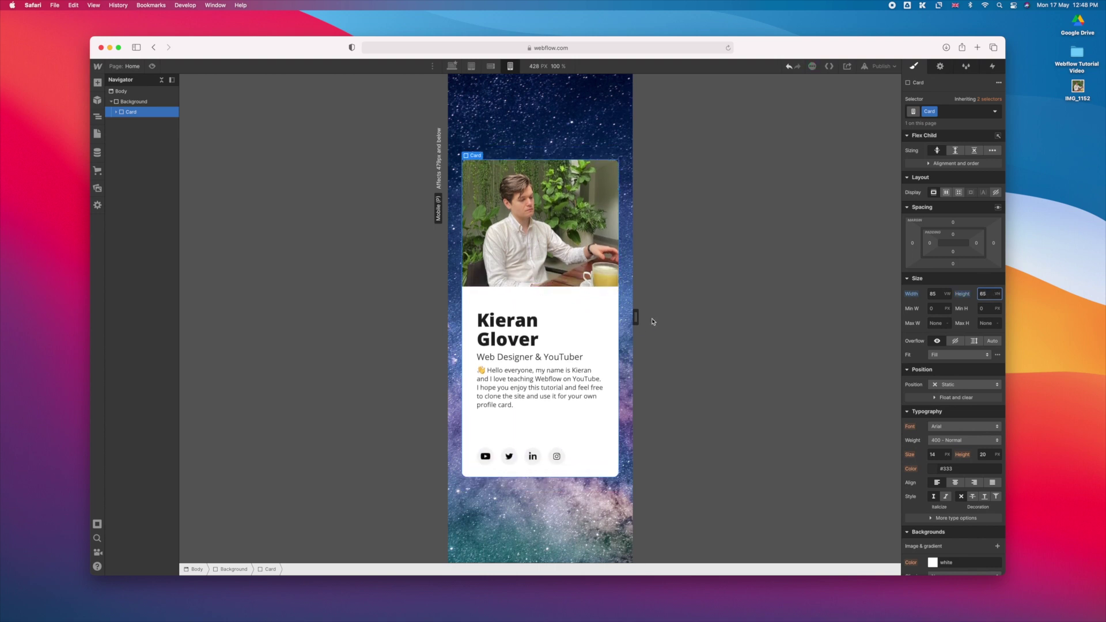
# Check how the Card's text and social icons fit at several mobile portrait widths and at the desktop and tablet breakpoints
pyautogui.moveTo(635, 317)
pyautogui.mouseDown()
pyautogui.moveTo(655, 317)
pyautogui.moveTo(639, 317)
pyautogui.mouseUp()
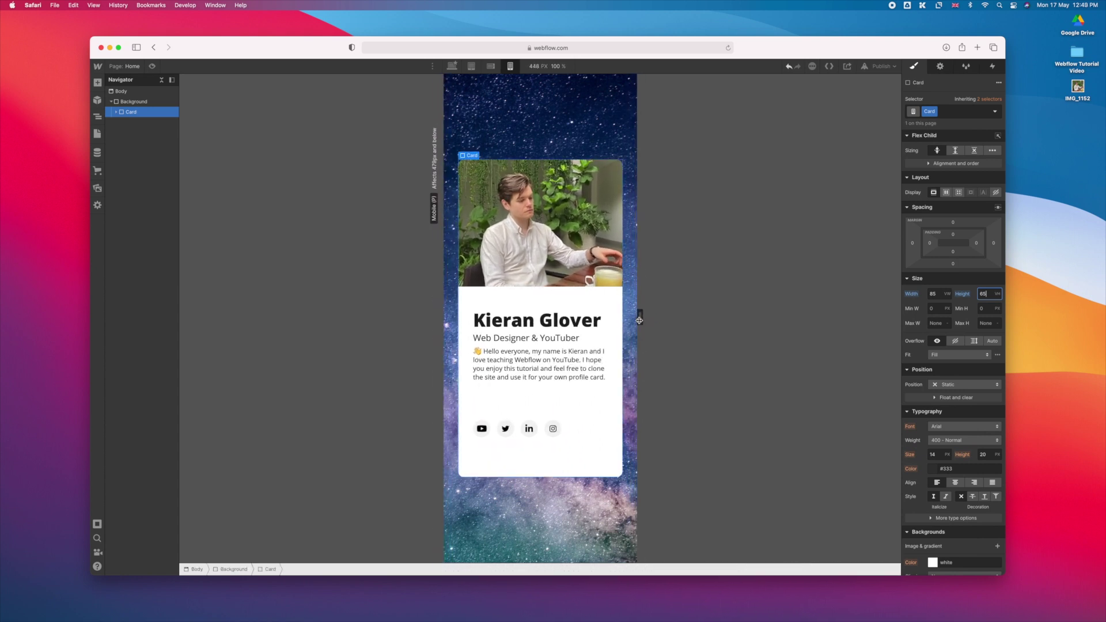
pyautogui.click(499, 301)
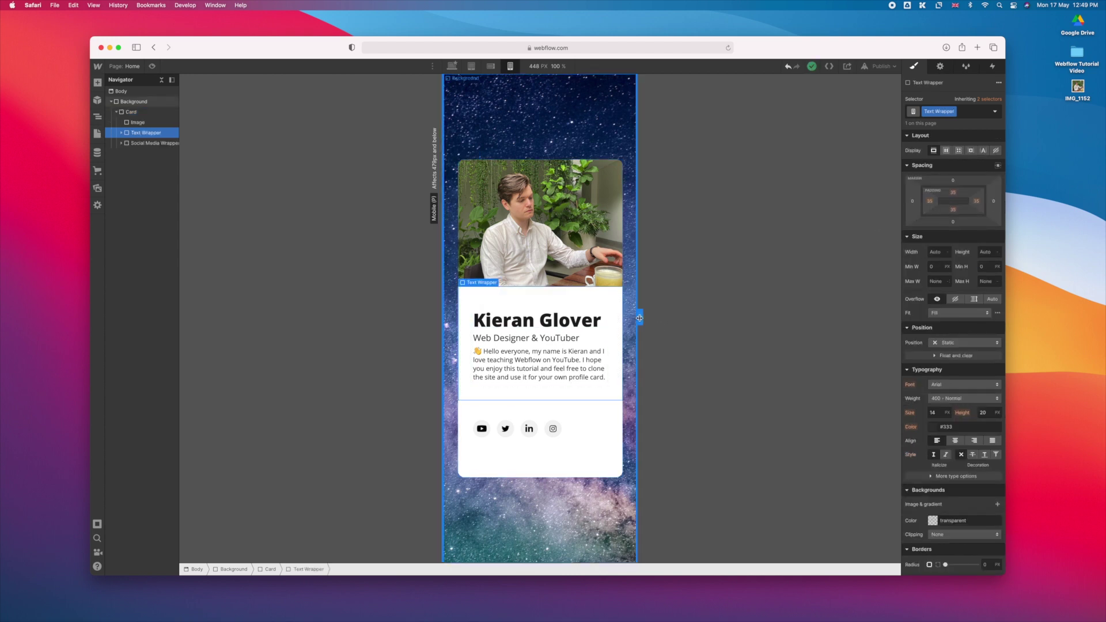
pyautogui.click(452, 65)
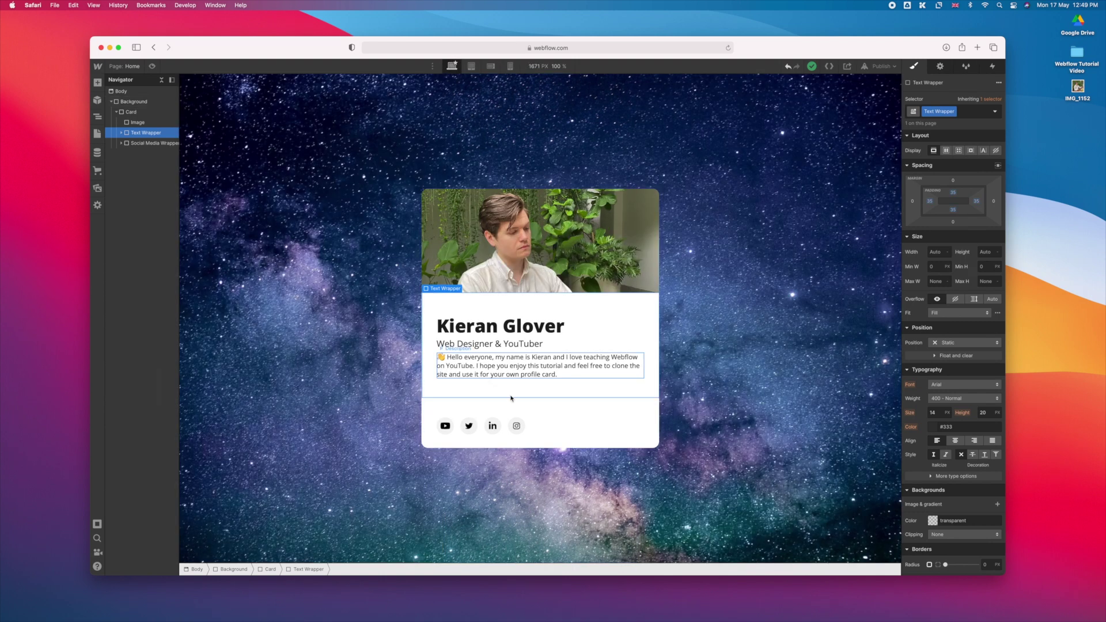
pyautogui.click(576, 414)
pyautogui.click(510, 66)
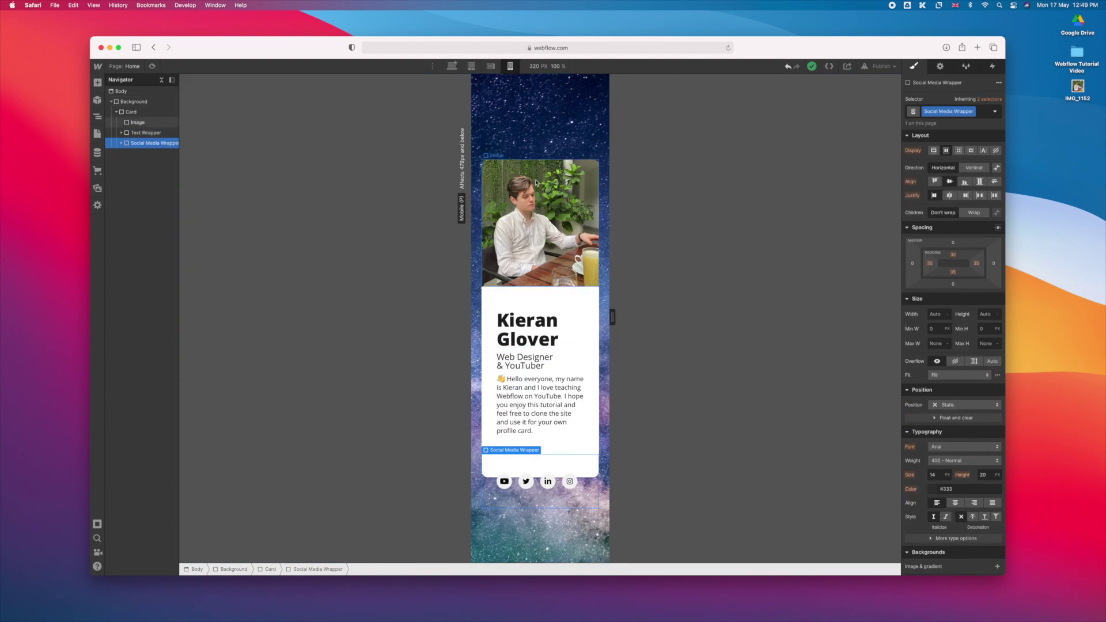
pyautogui.moveTo(612, 317); pyautogui.dragTo(621, 323)
pyautogui.click(452, 65)
pyautogui.click(471, 66)
pyautogui.click(452, 65)
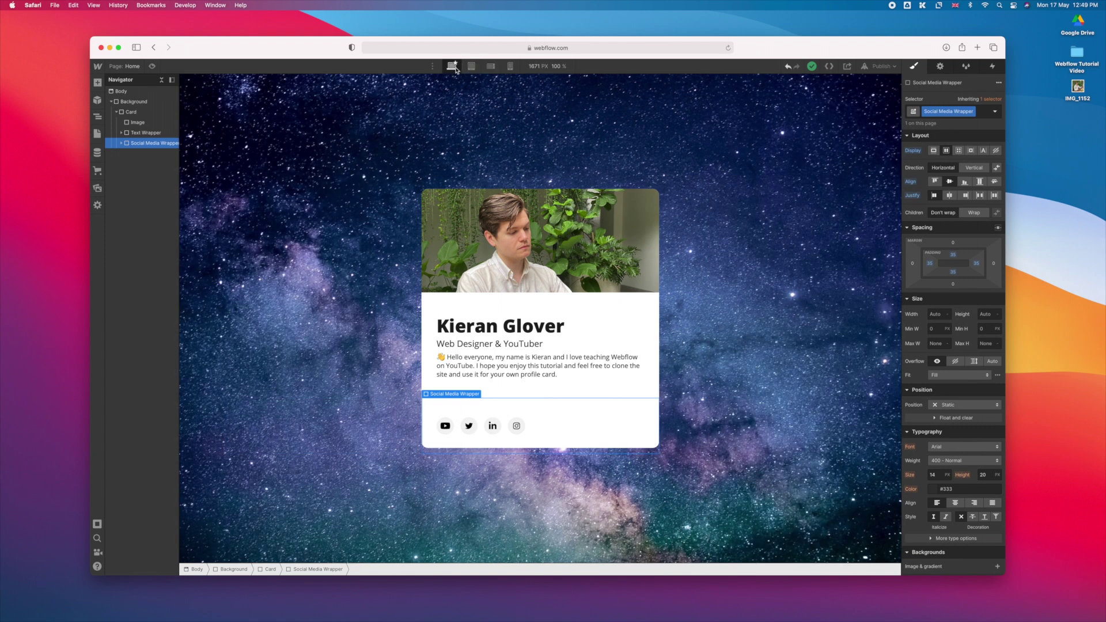
pyautogui.click(510, 66)
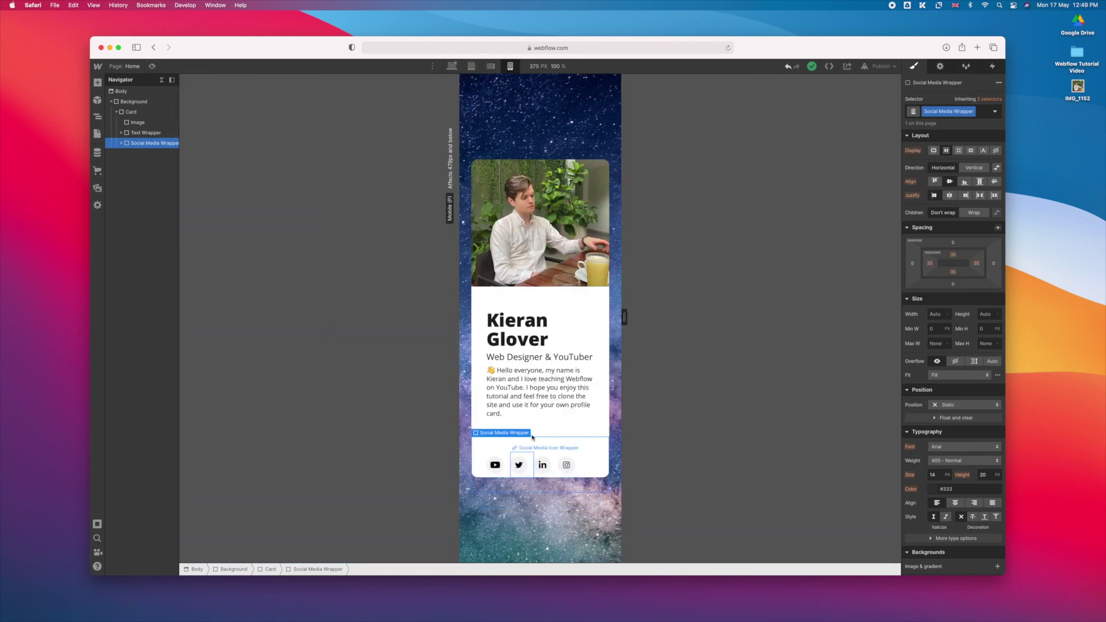
# Set the Card's mobile portrait height to 70 VH and check it on a wider mobile canvas
pyautogui.click(119, 112)
pyautogui.click(118, 112)
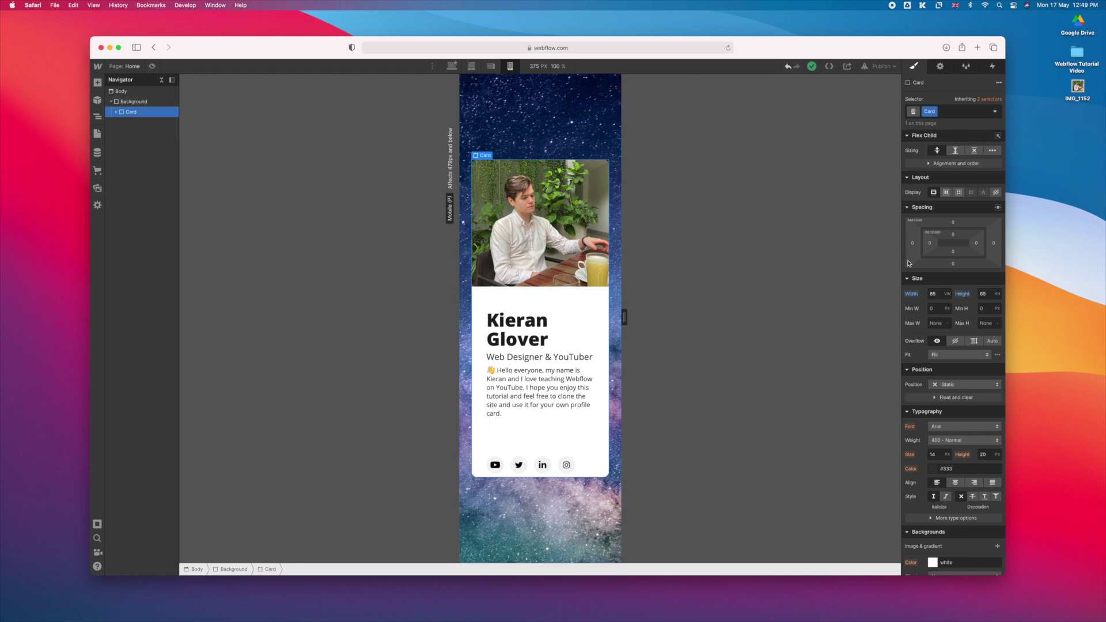
pyautogui.press('Up')
pyautogui.press('Up')
pyautogui.press('Up')
pyautogui.press('Up')
pyautogui.press('Up')
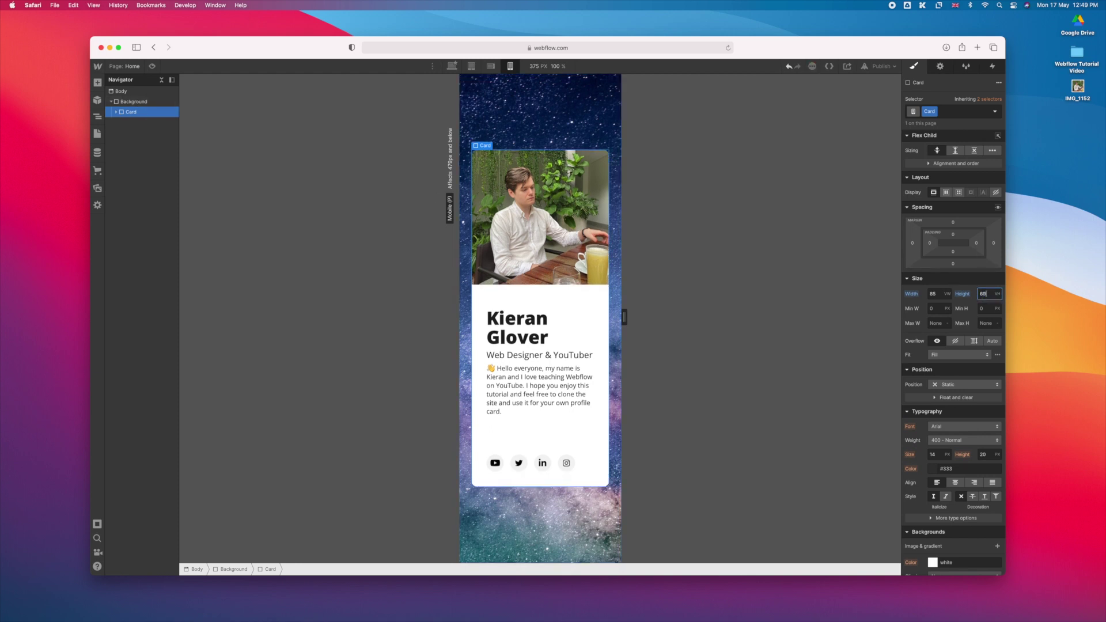
pyautogui.moveTo(624, 317); pyautogui.dragTo(636, 320)
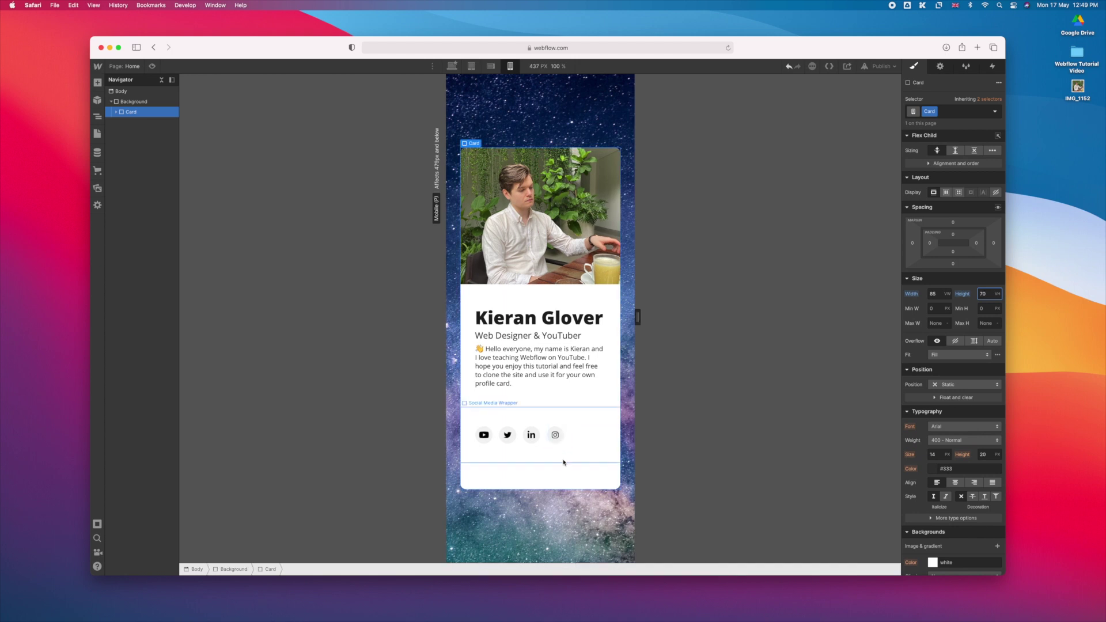
# Set the Social Media Wrapper's top and bottom padding to 15 px for mobile portrait
pyautogui.click(563, 462)
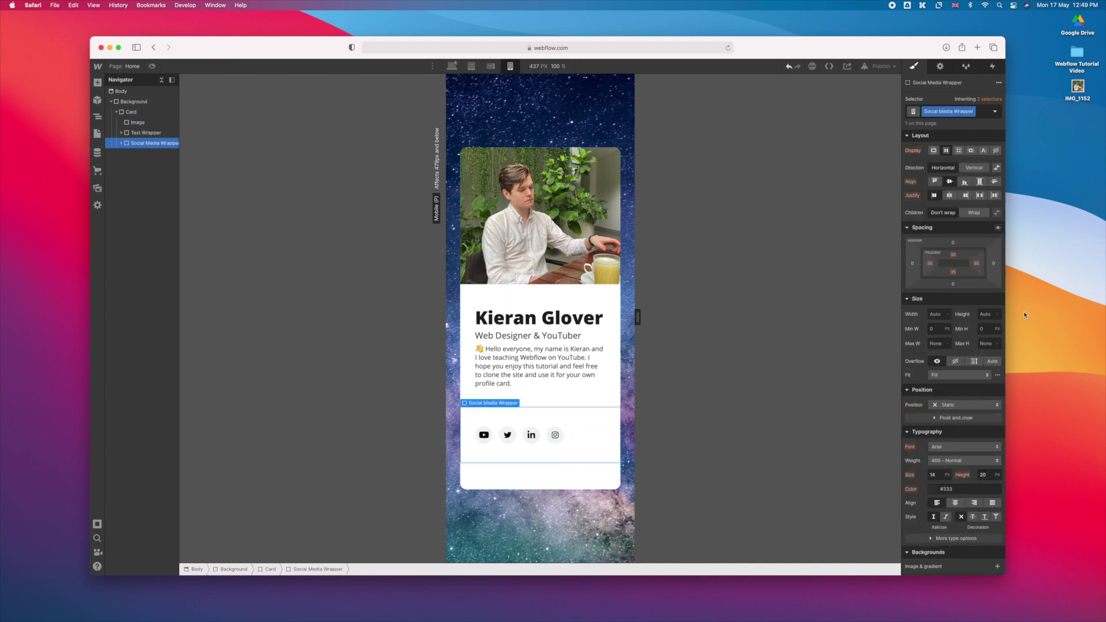
pyautogui.click(953, 254)
pyautogui.write('15')
pyautogui.press('Return')
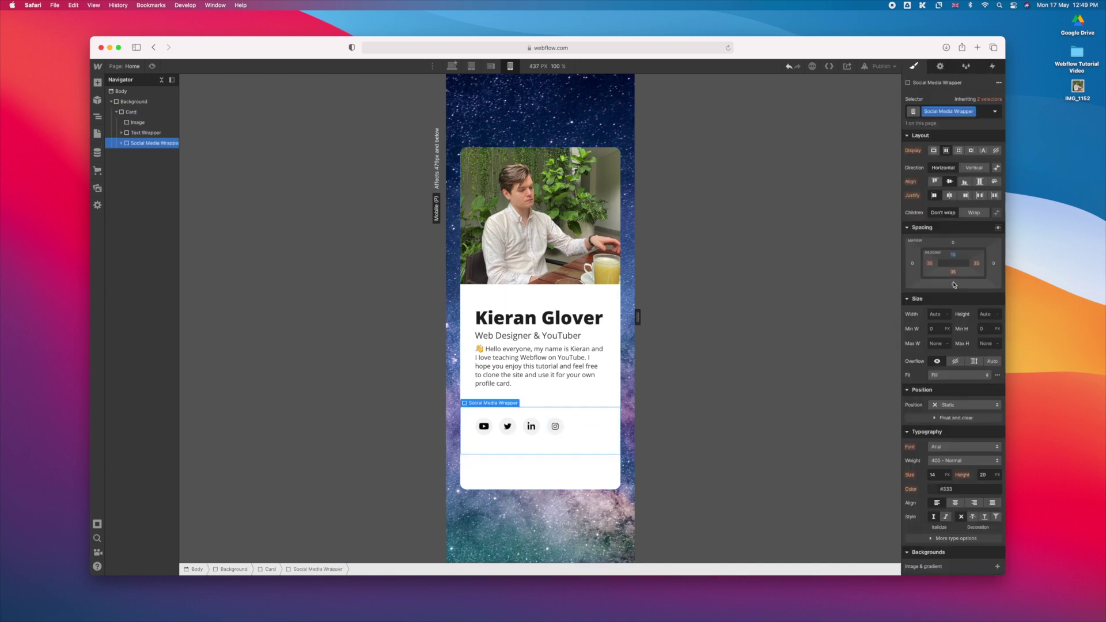
pyautogui.click(952, 275)
pyautogui.write('15')
pyautogui.press('Return')
# Reduce the Card's mobile portrait height to 65 VH and check it at the widest mobile portrait width
pyautogui.click(141, 111)
pyautogui.click(988, 291)
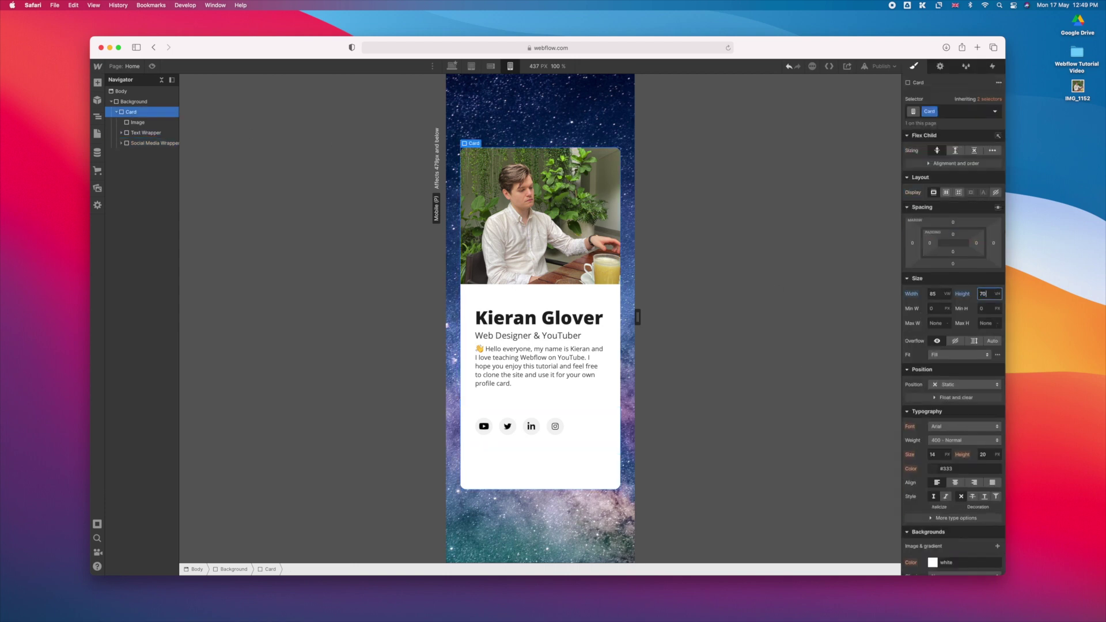
pyautogui.press('Down')
pyautogui.press('Down')
pyautogui.press('Down')
pyautogui.press('Down')
pyautogui.press('Down')
pyautogui.press('Down')
pyautogui.press('Down')
pyautogui.press('Down')
pyautogui.press('Down')
pyautogui.press('Down')
pyautogui.press('Up')
pyautogui.press('Up')
pyautogui.press('Up')
pyautogui.press('Up')
pyautogui.press('Up')
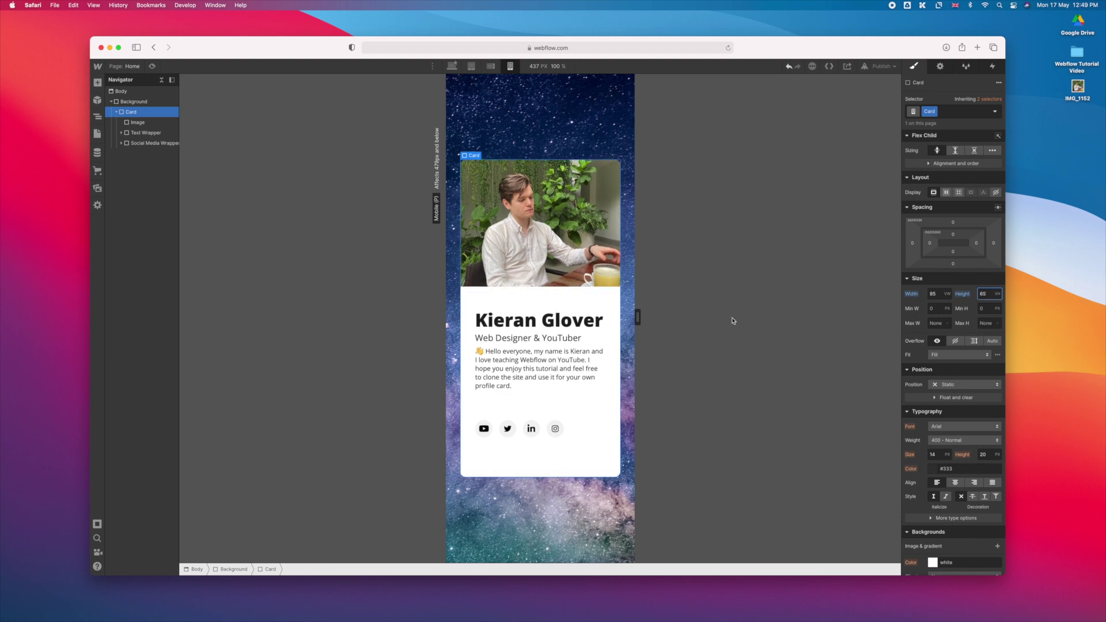
pyautogui.moveTo(632, 316); pyautogui.dragTo(645, 317)
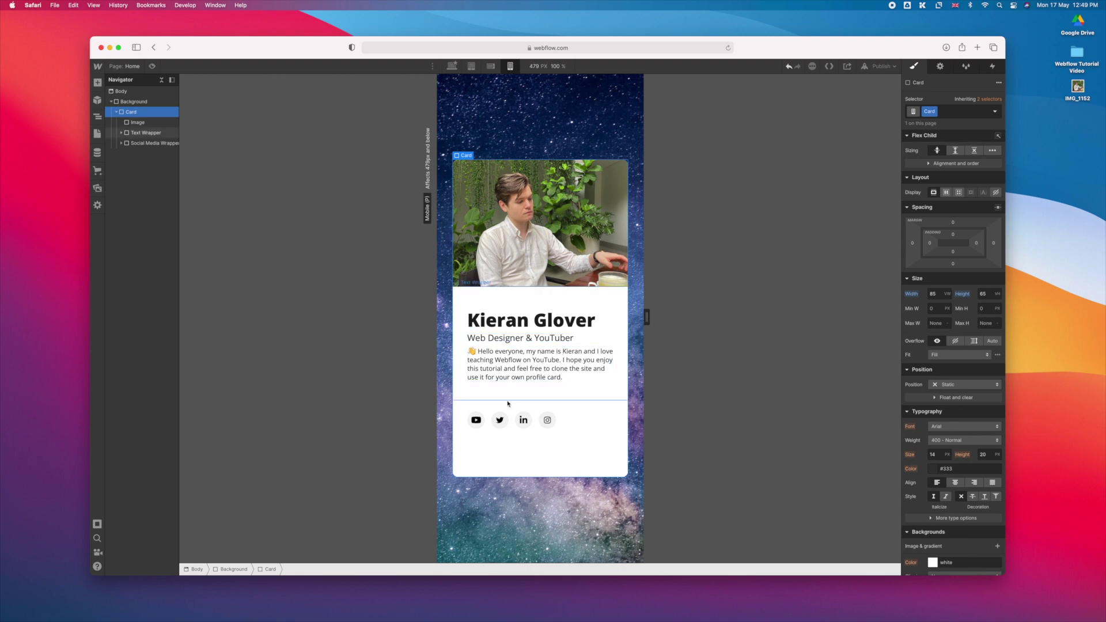
# Publish the site to its webflow.io domain and switch to the tablet breakpoint
pyautogui.click(878, 66)
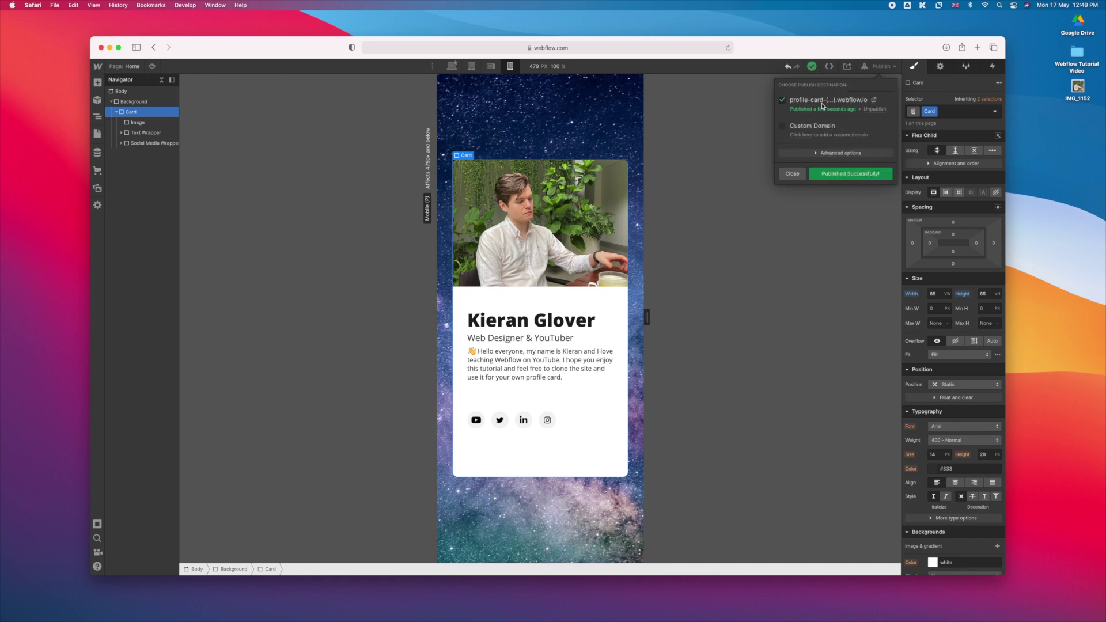
pyautogui.click(471, 67)
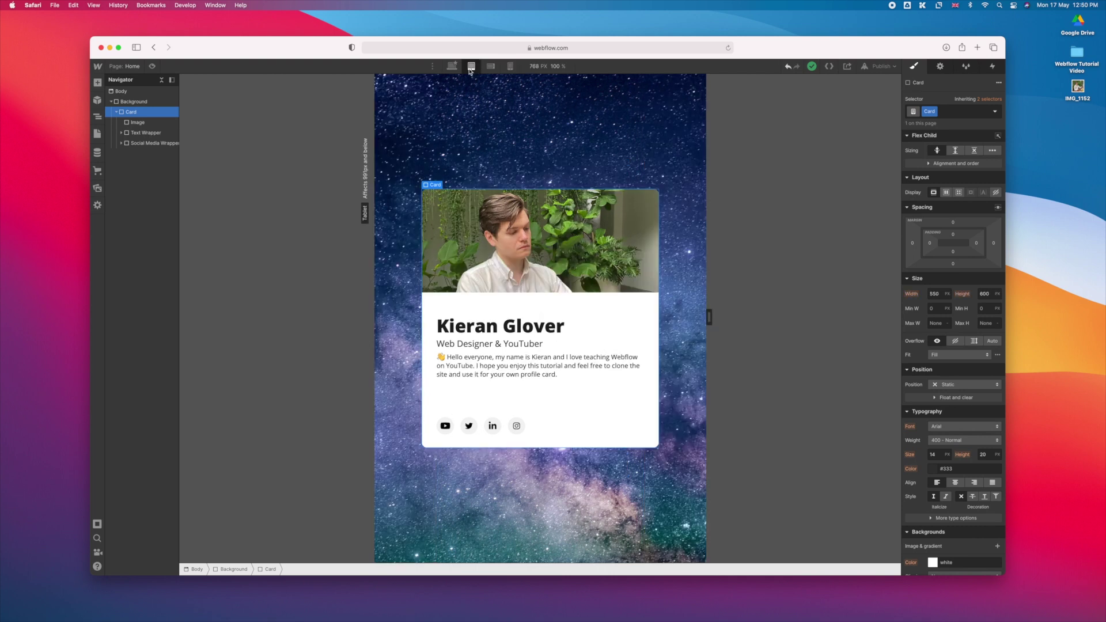